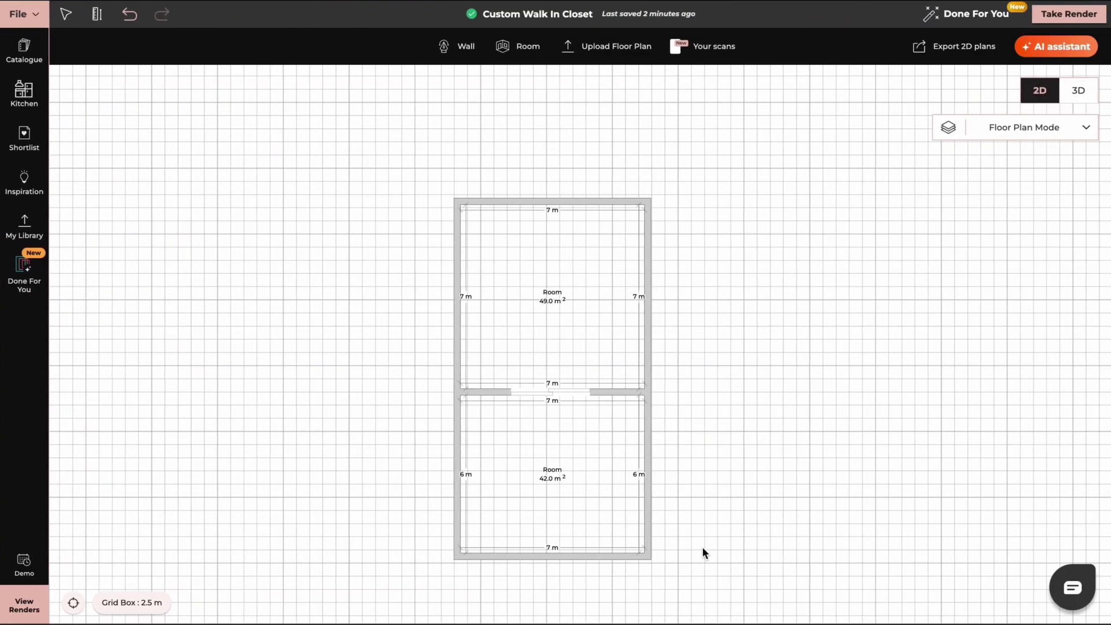
Step: Switch to the 3D view and enter the smaller room facing one of its blank 6 m side walls
click(1079, 90)
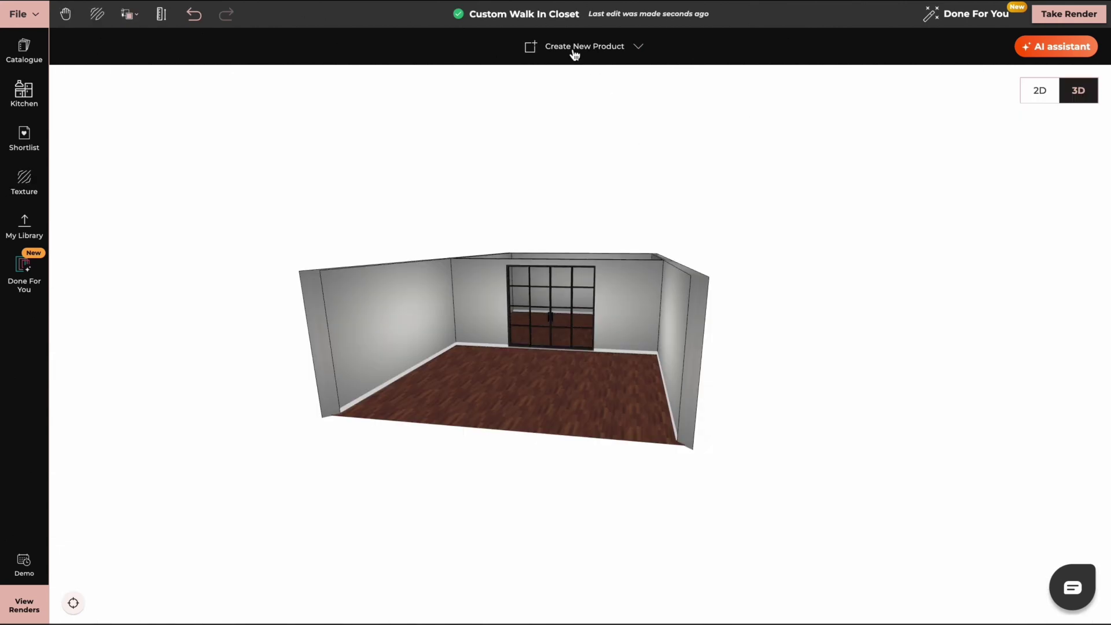
drag(550, 375, 673, 255)
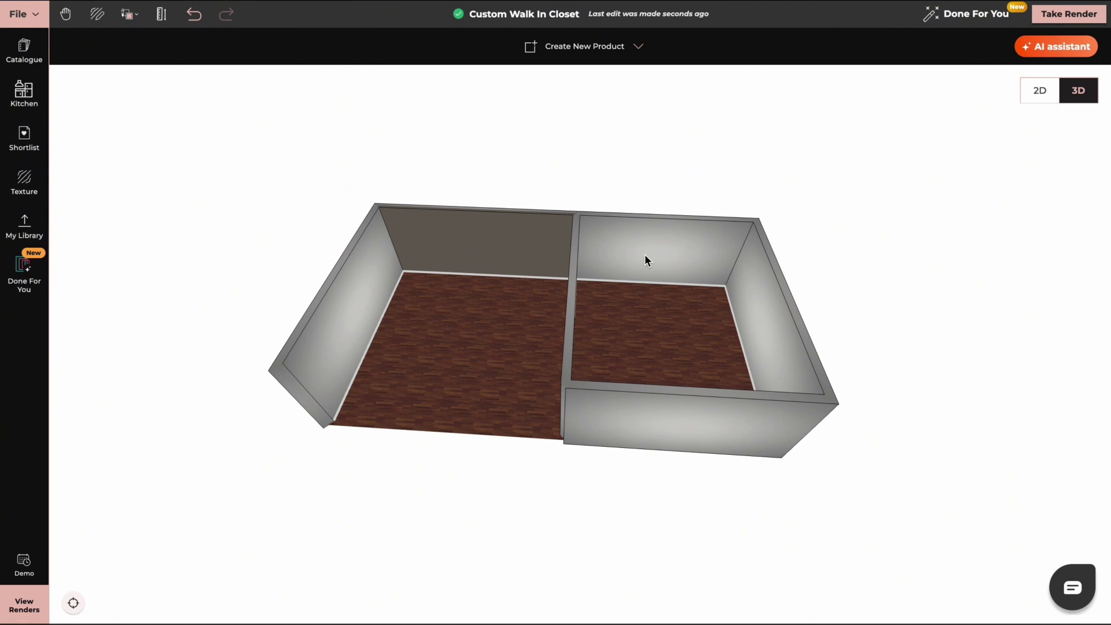
click(655, 251)
scroll(656, 253, up, 3)
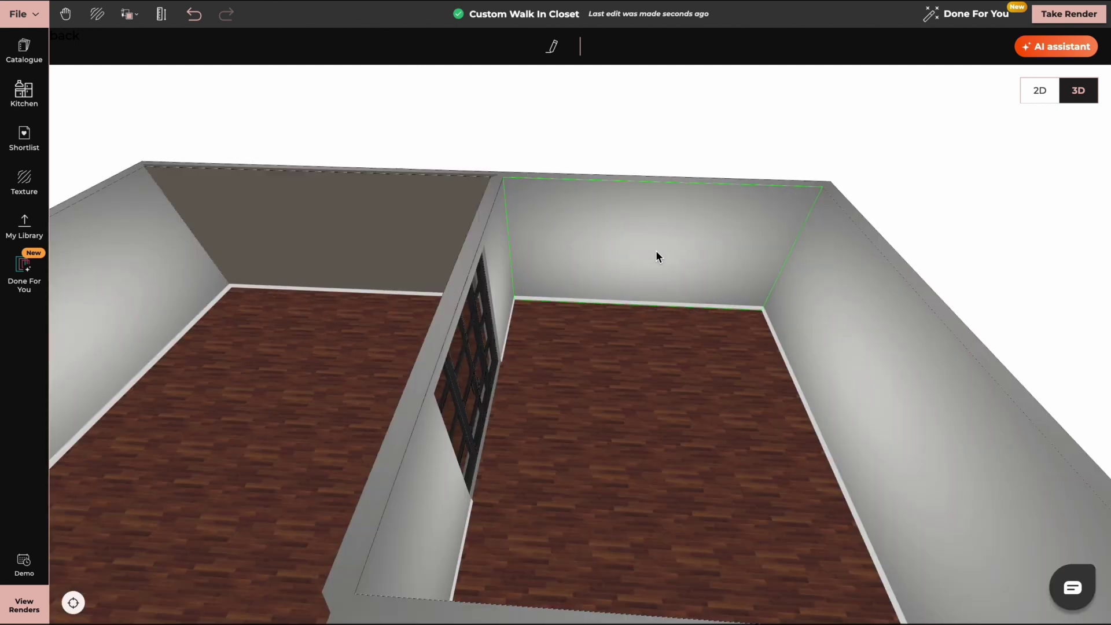
double_click(655, 250)
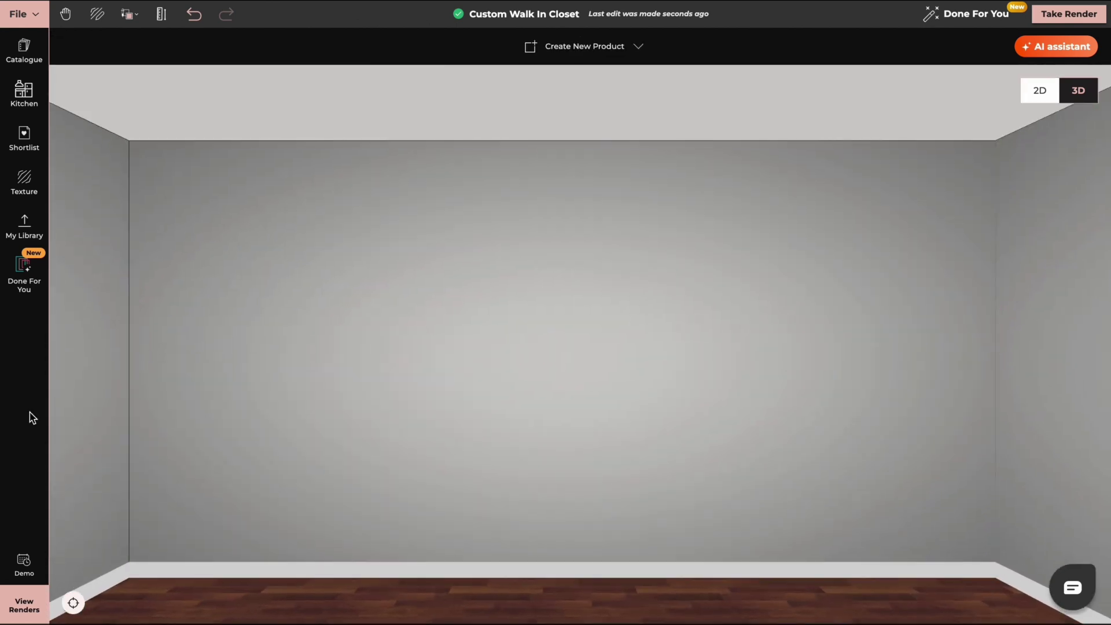
Step: Start creating a new product yourself and draw a rectangle covering the entire blank wall from ceiling to floor
click(589, 48)
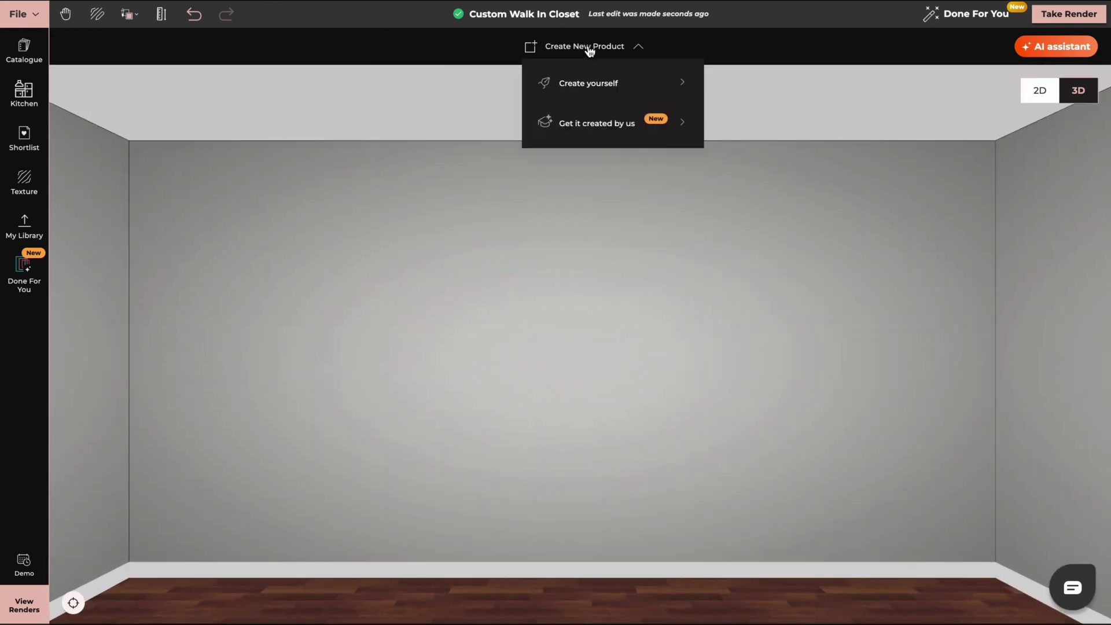
click(589, 83)
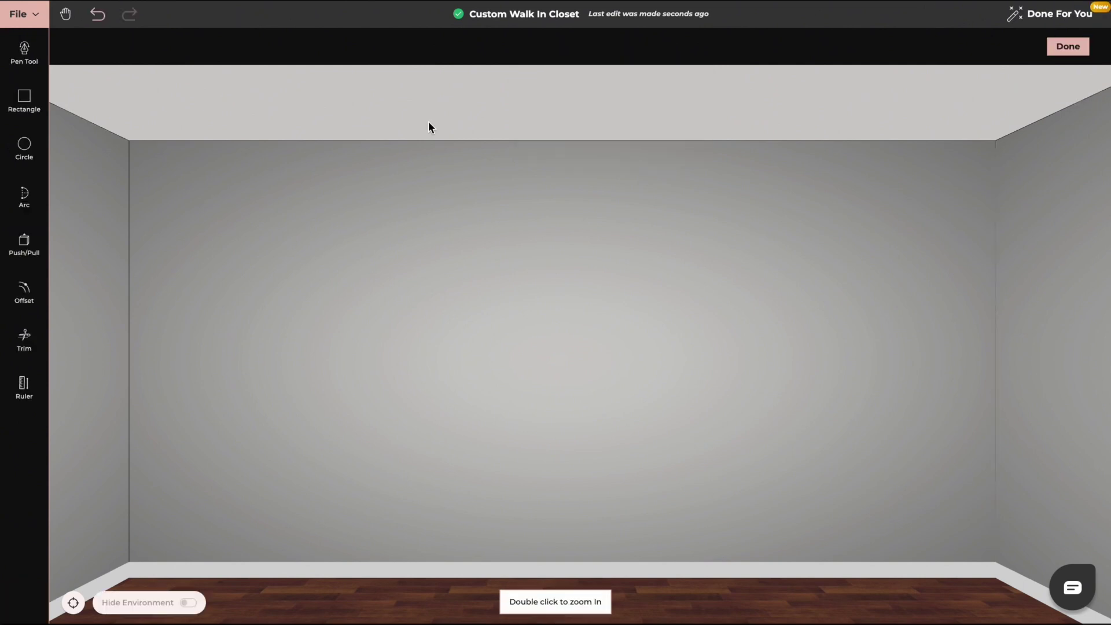
click(23, 105)
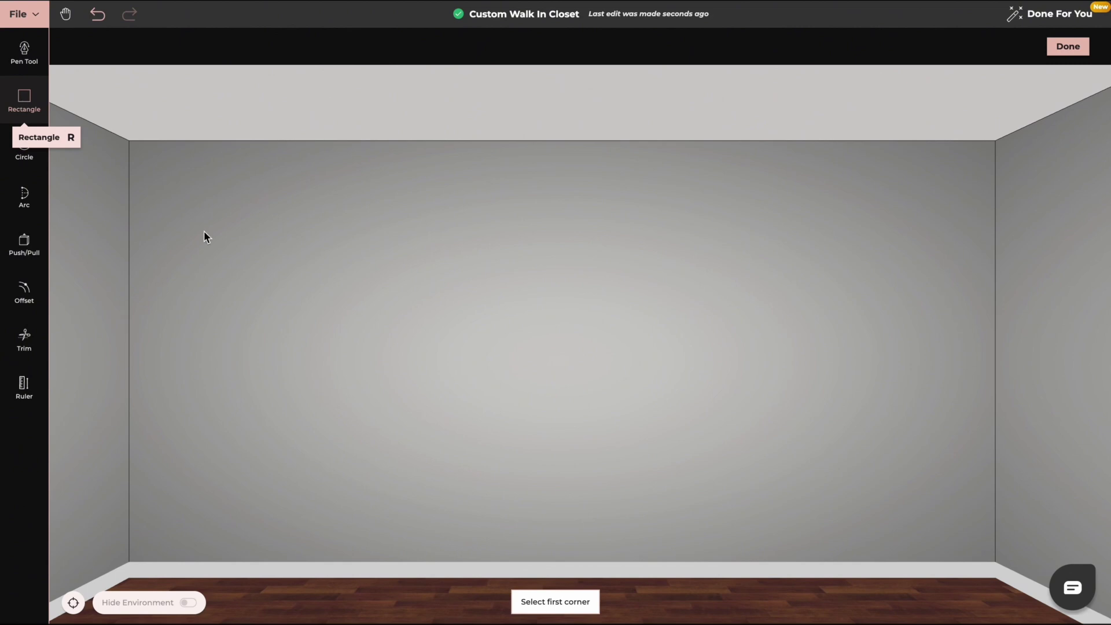
click(129, 140)
click(993, 575)
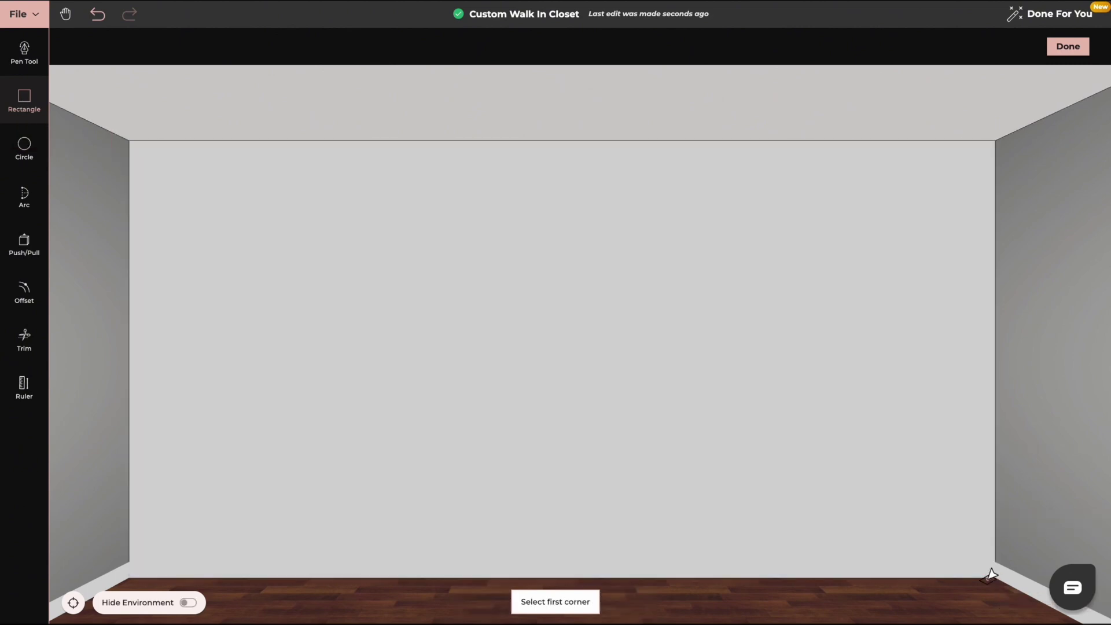
Step: Push/pull the wall-sized rectangle outward into the room to form a solid block
drag(924, 563, 892, 562)
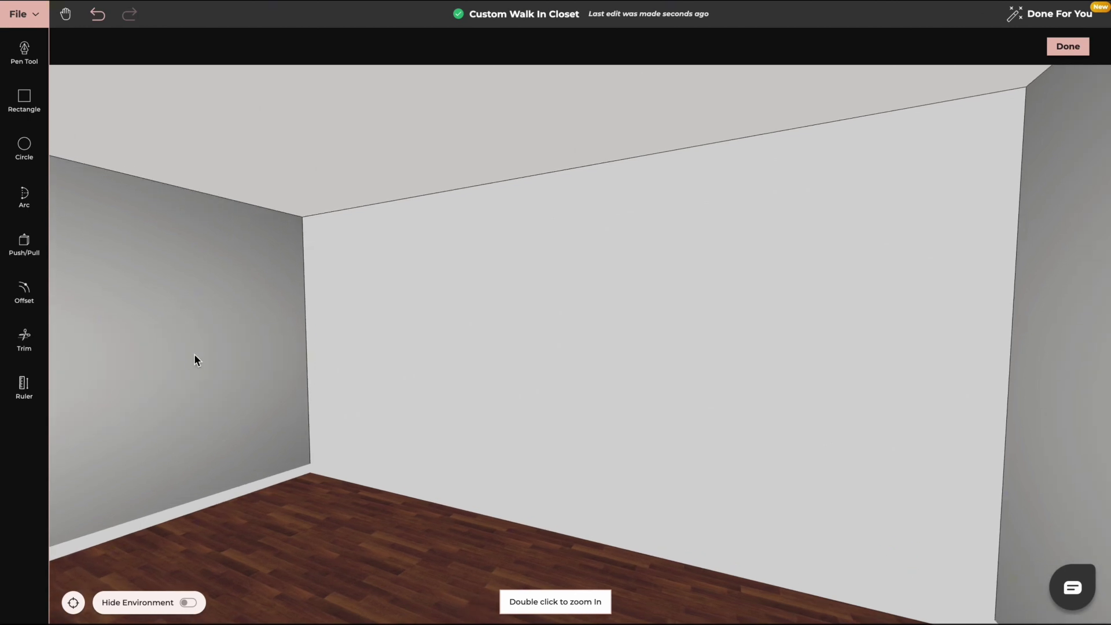
click(23, 243)
click(484, 292)
click(454, 312)
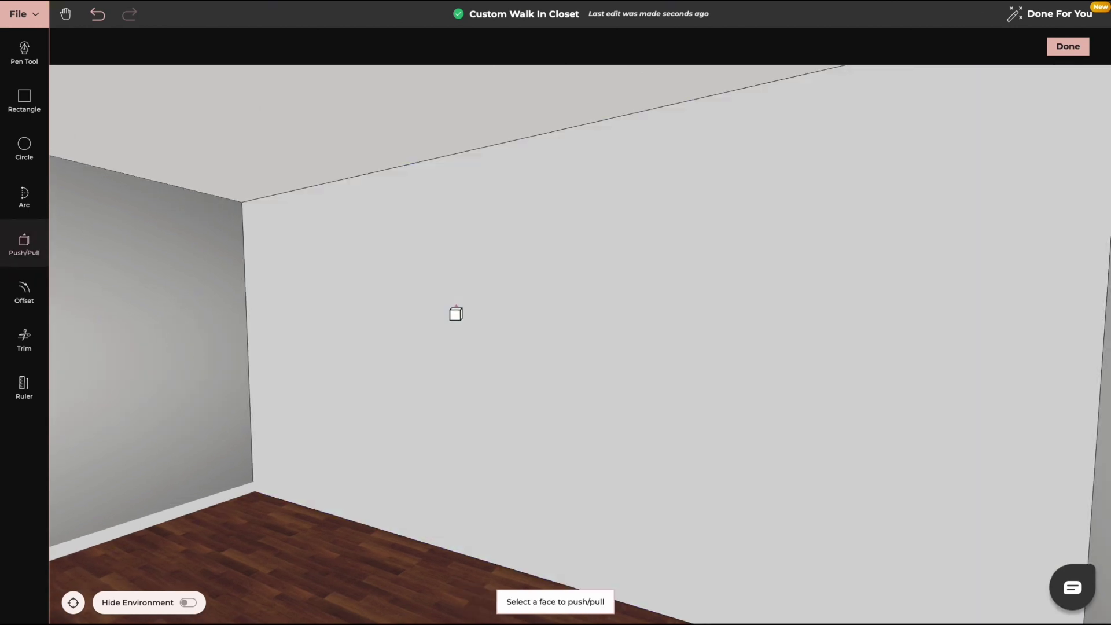
key(Escape)
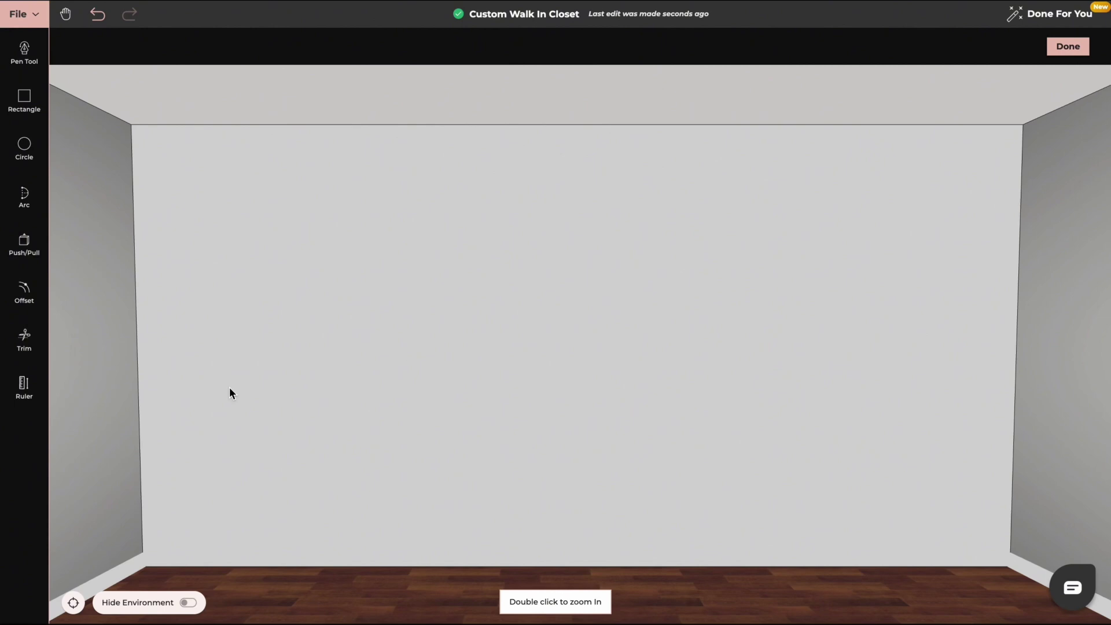
Step: Place vertical ruler guides on the block's front face, 1.5 m in from each side edge
click(26, 384)
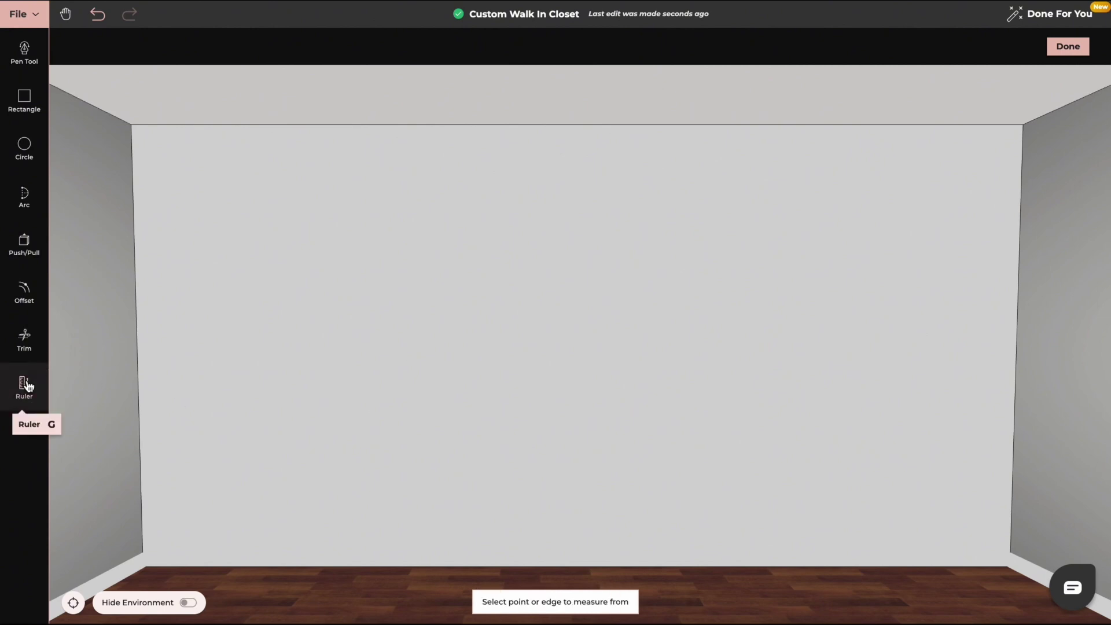
click(138, 348)
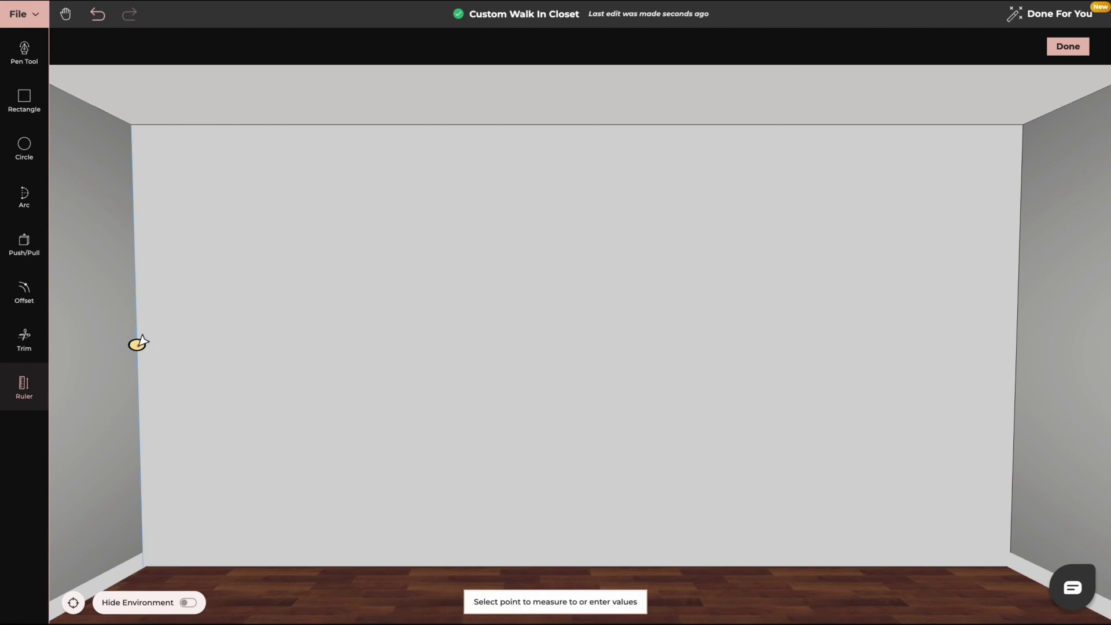
text(1.5)
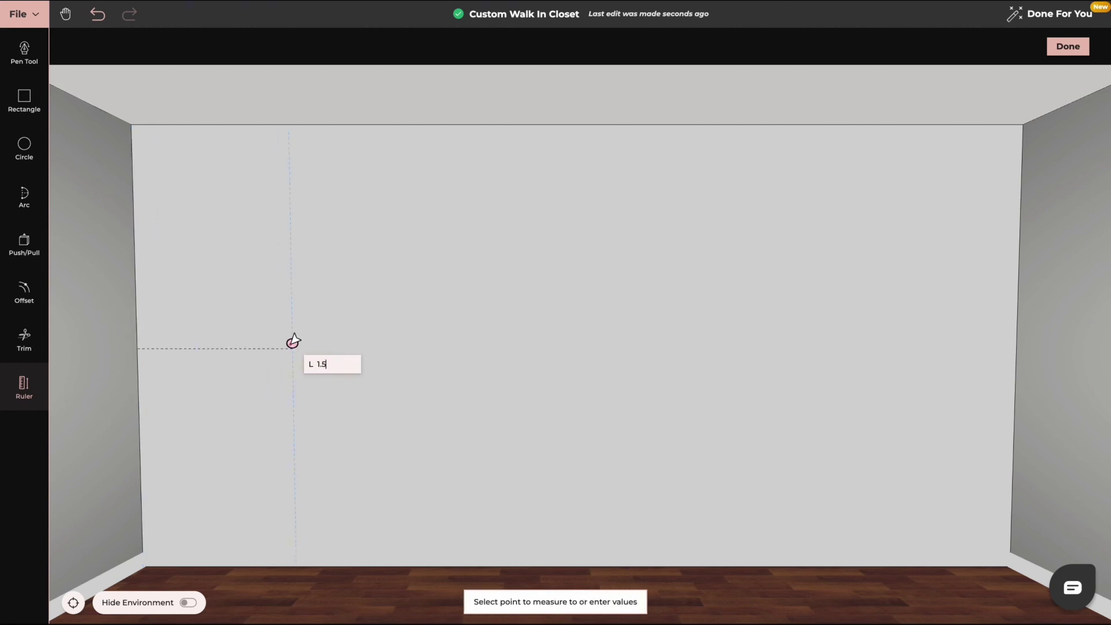
key(Return)
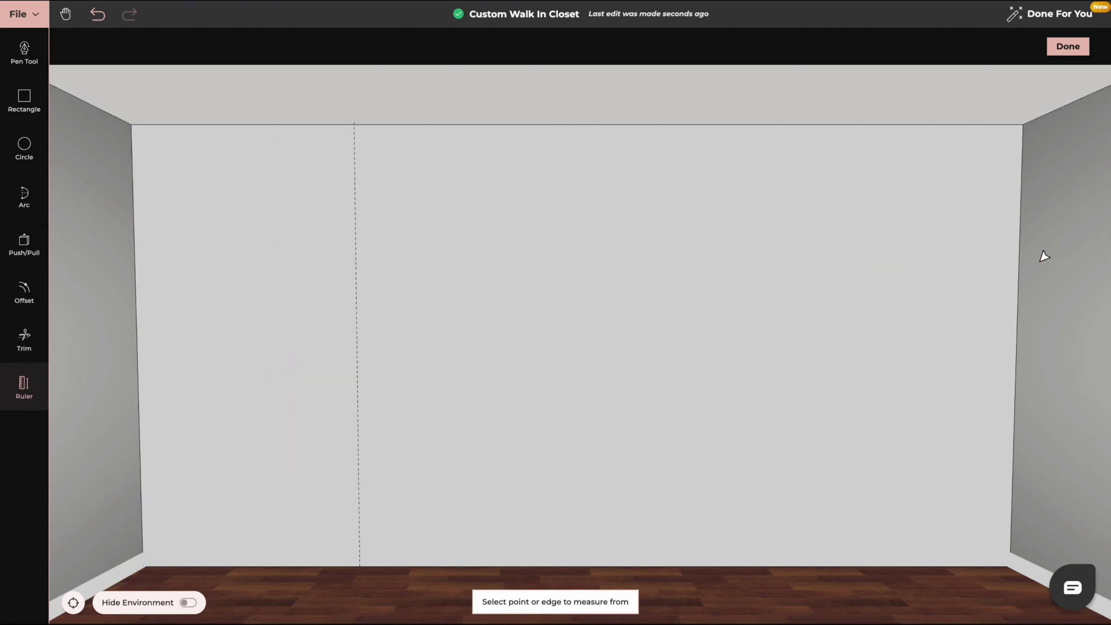
click(1013, 278)
text(1)
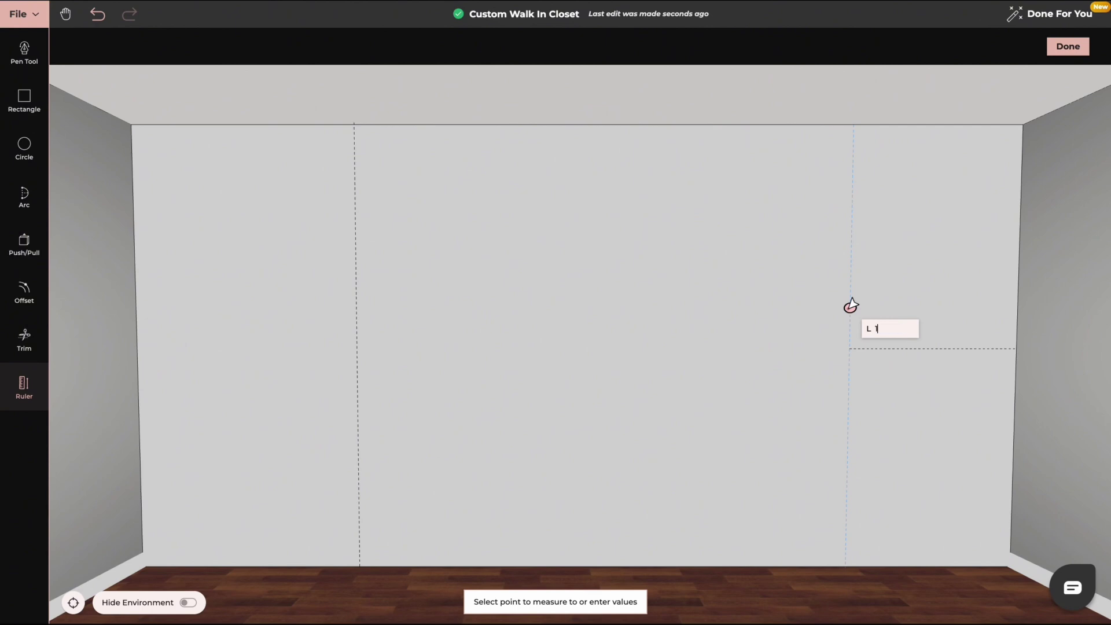
text(.5)
key(Return)
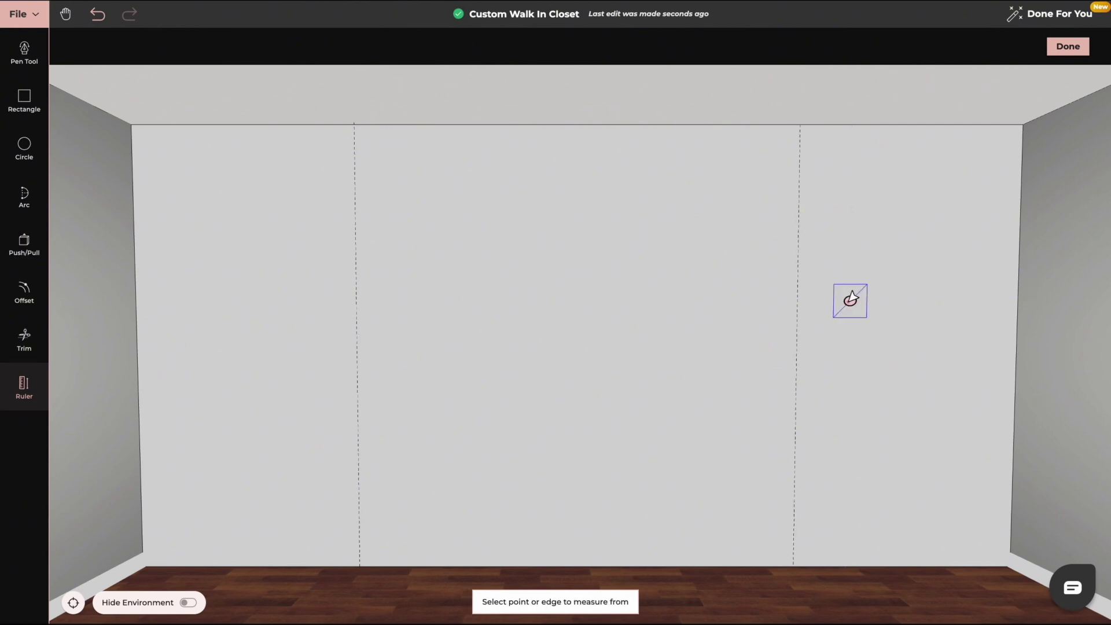
Step: Add two more vertical guides at 1 m intervals, starting from the guide nearest the left edge
text(1)
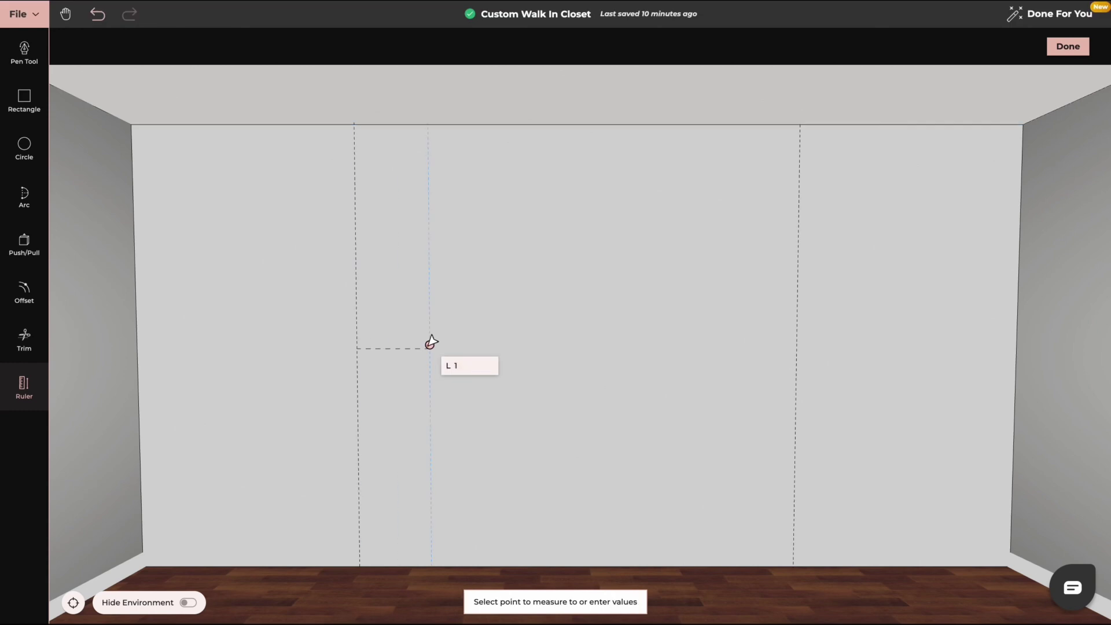
key(Return)
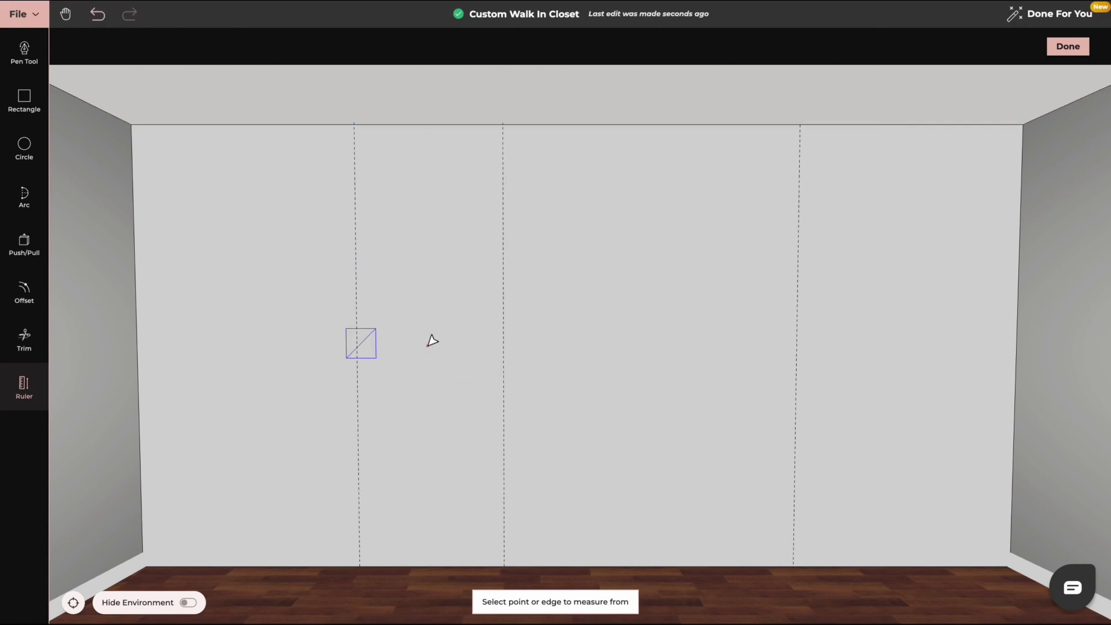
click(504, 335)
text(1)
key(Return)
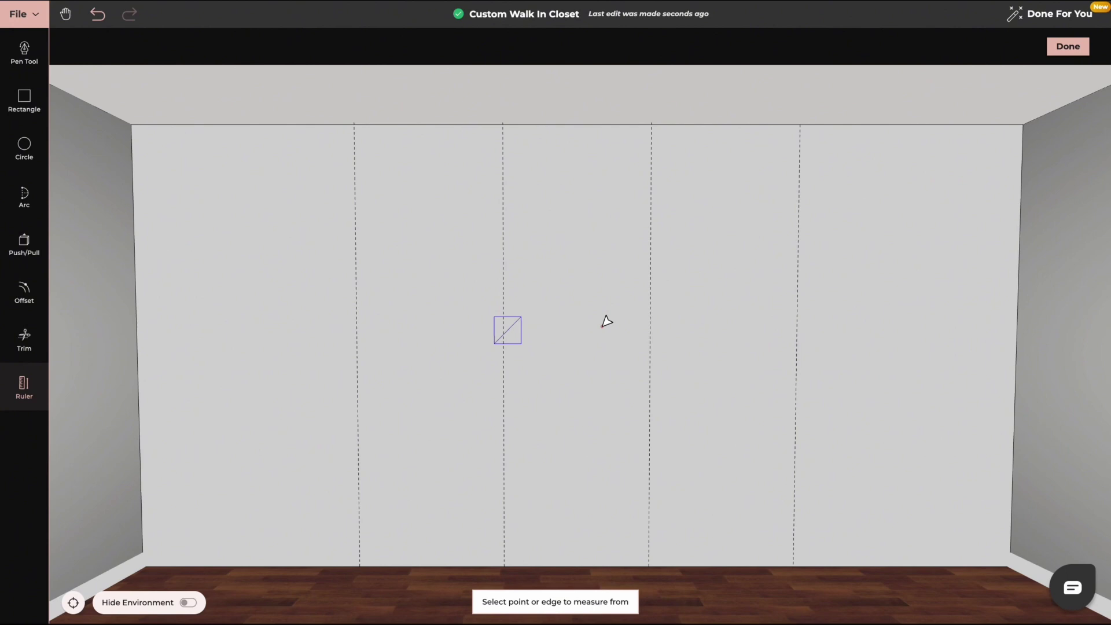
Step: Draw full-height rectangles between the vertical guides to divide the front face into five panels
click(24, 100)
click(354, 125)
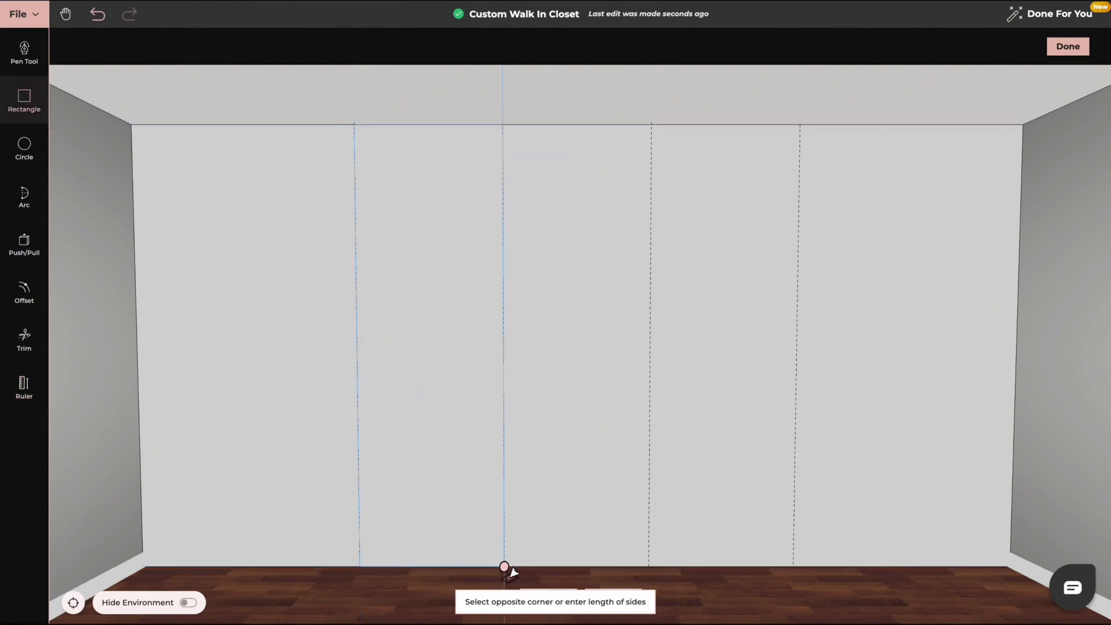
click(503, 566)
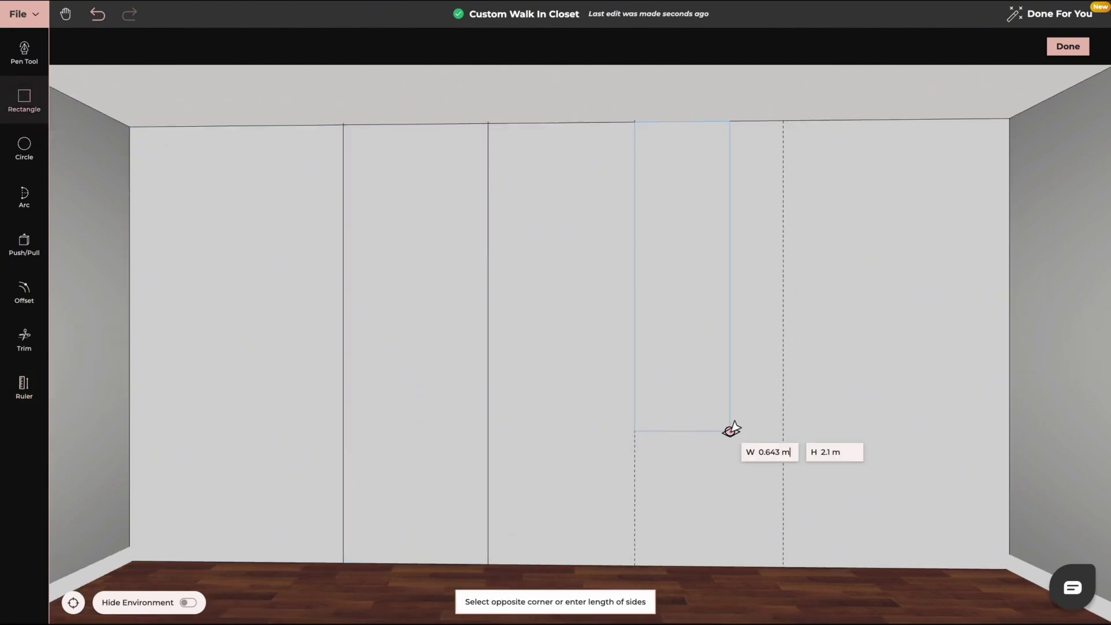
click(782, 565)
key(Escape)
mouse_move(593, 538)
mouse_down()
mouse_move(609, 538)
mouse_move(599, 537)
mouse_up()
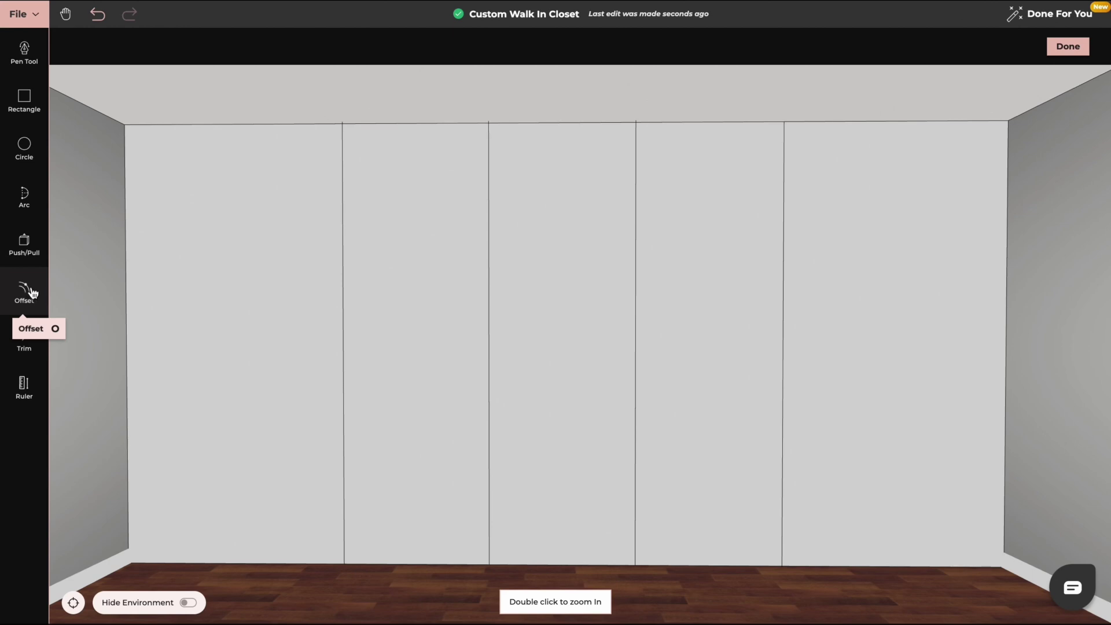
Step: Offset the outlines of all five panels inward by the same small margin to form thin frames
click(27, 291)
click(199, 327)
click(154, 426)
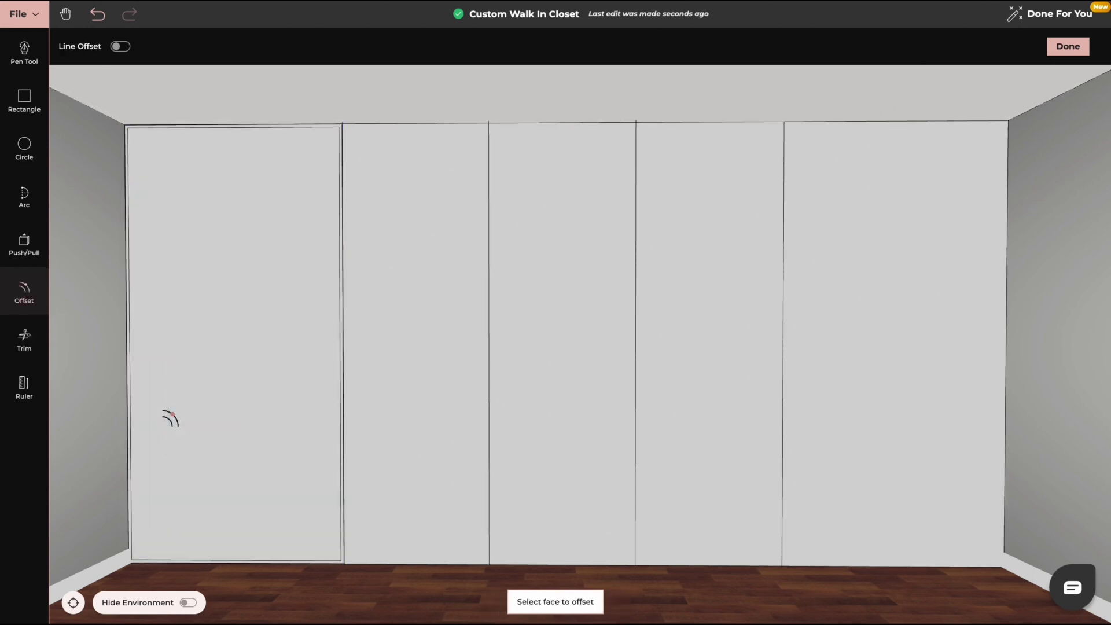
click(404, 393)
text(0.002)
key(Return)
click(598, 340)
text(0.002)
key(Return)
click(726, 329)
text(0.002)
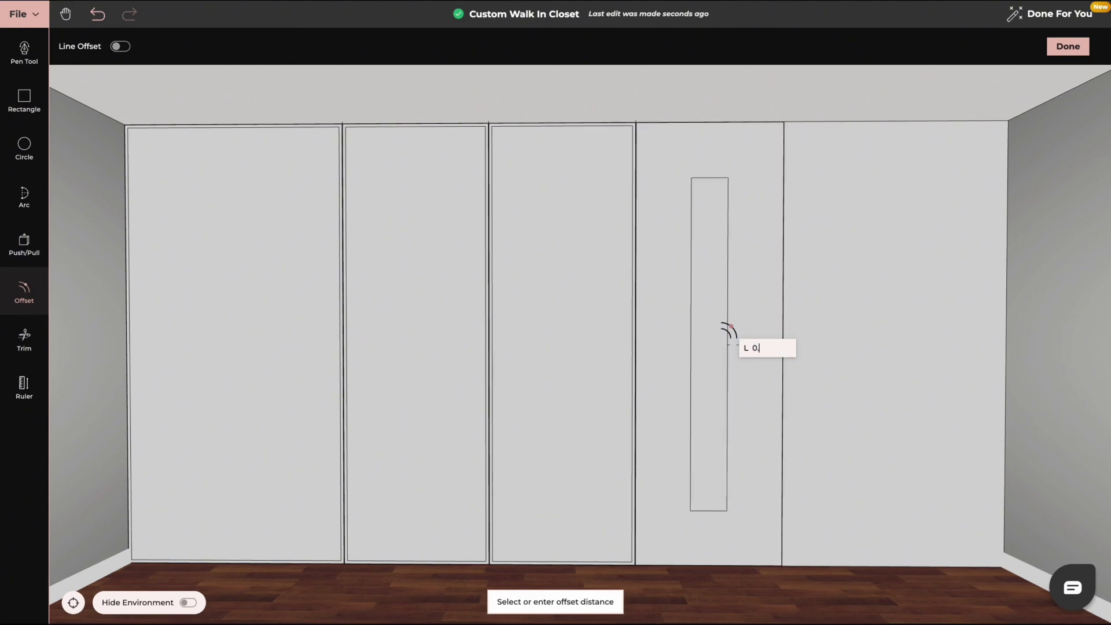
key(Return)
key(Return)
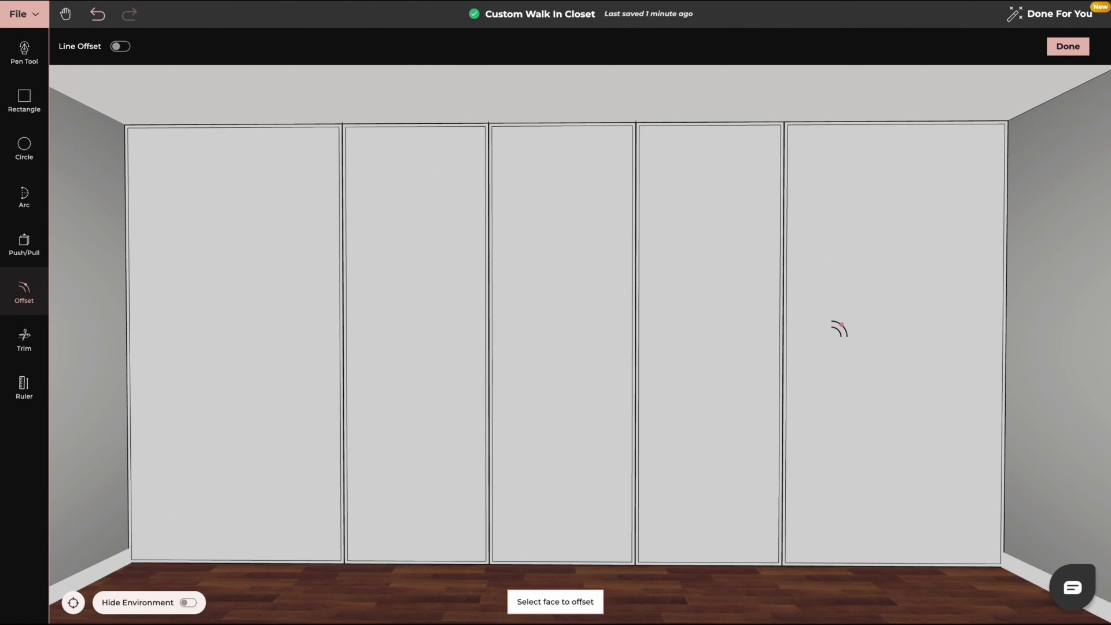
Step: Place three horizontal ruler guides at successive 0.3 m intervals above the inner bottom edge of the left panel
click(24, 386)
click(243, 559)
text(0.3)
key(Return)
click(246, 515)
text(0.3)
key(Return)
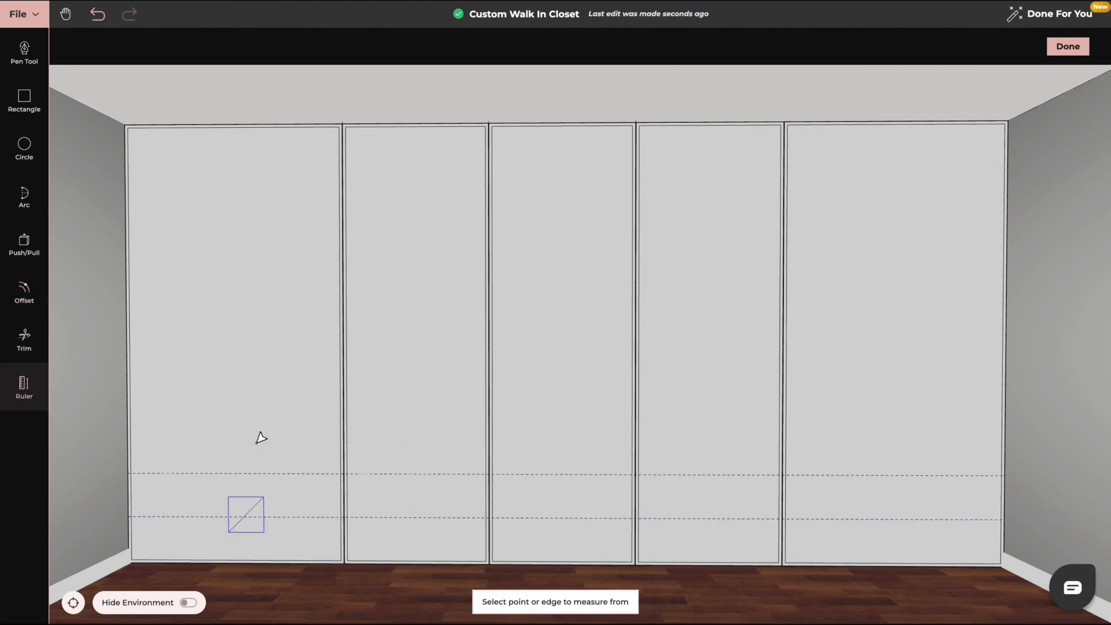
click(254, 473)
text(0.3)
key(Return)
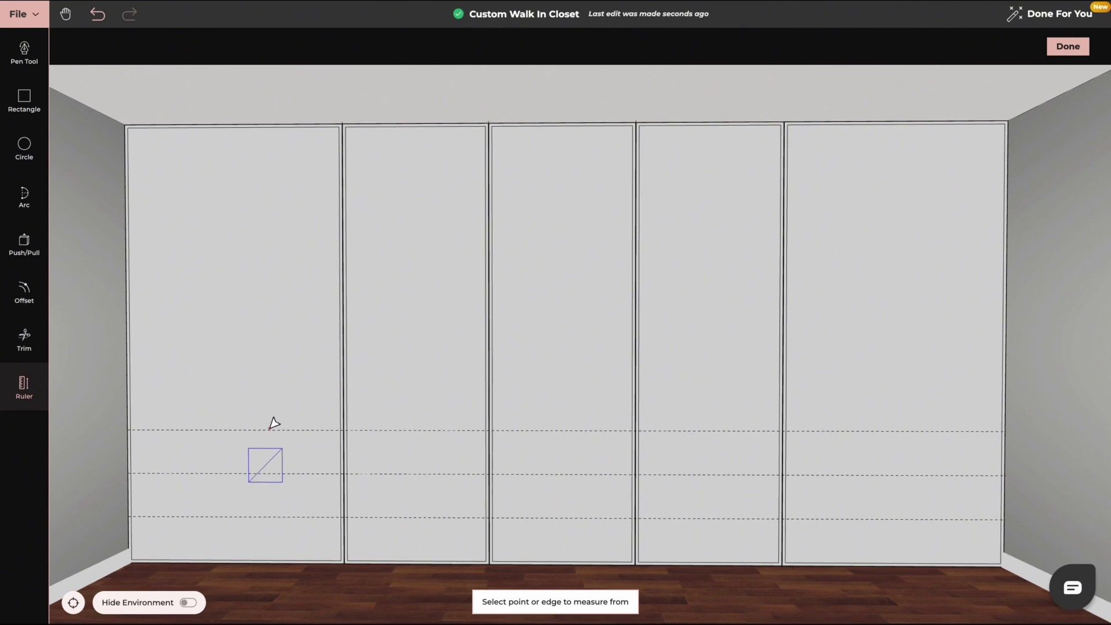
Step: Draw three stacked drawer rectangles along the horizontal guides inside the frames of the first two panels from the left
click(24, 98)
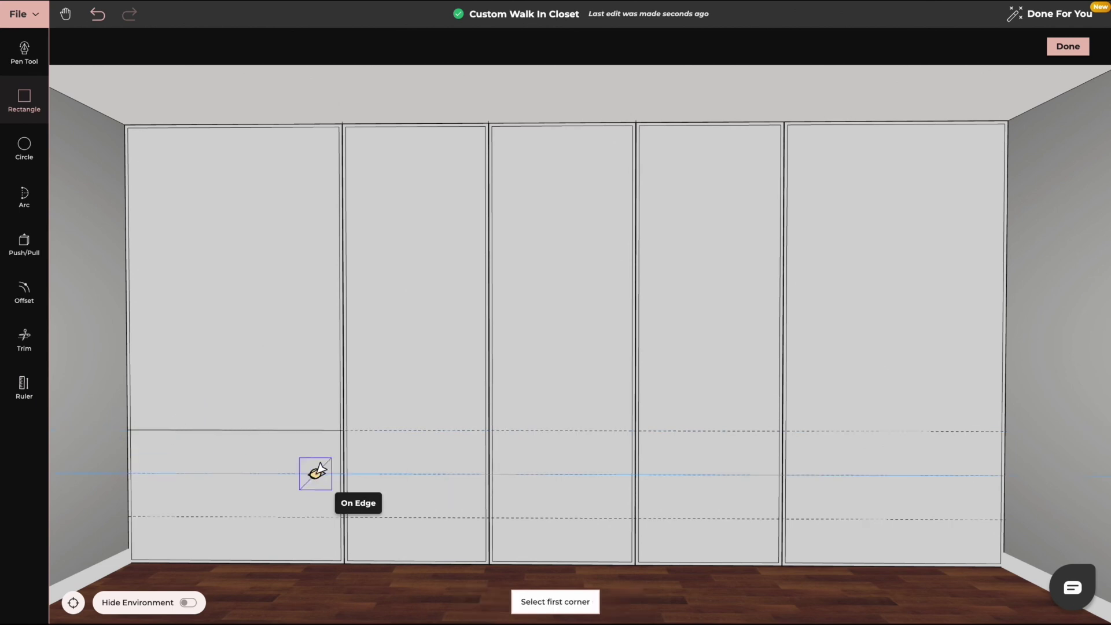
click(131, 516)
click(339, 560)
scroll(407, 496, up, 3)
click(278, 228)
click(535, 310)
click(279, 391)
click(535, 472)
Step: Draw the 0.3 m high drawer rectangles along the horizontal guides inside the frames of the remaining three panels
click(547, 229)
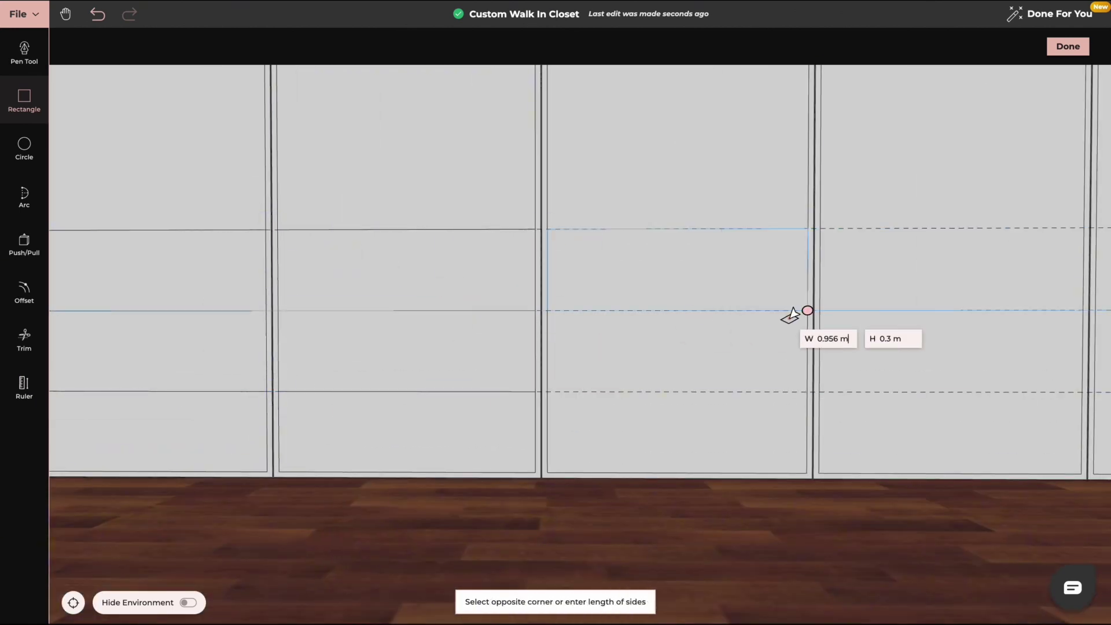
click(808, 310)
click(548, 310)
click(807, 392)
right_drag(819, 229, 402, 268)
click(401, 268)
click(664, 350)
click(402, 349)
click(664, 431)
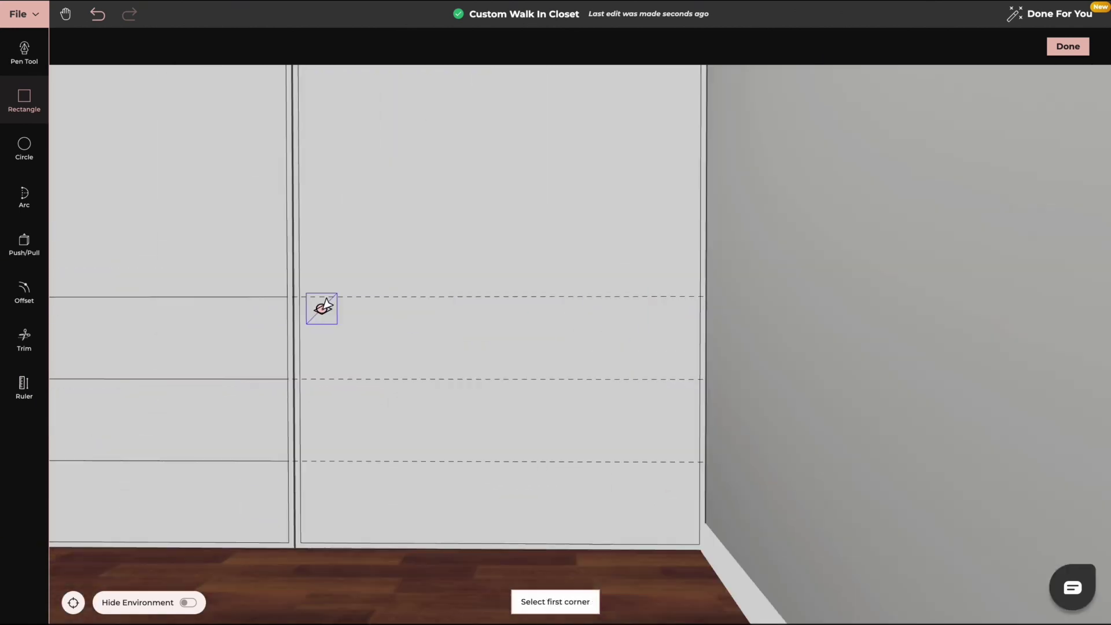
click(298, 296)
click(694, 379)
click(299, 379)
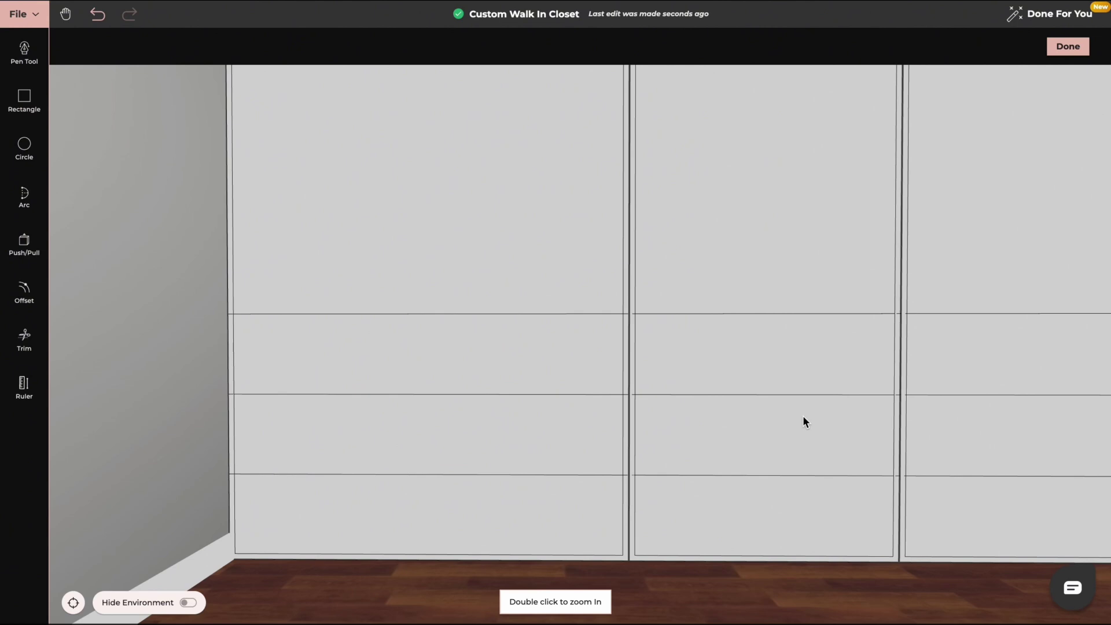
Step: Offset the three drawer rectangles of the left panel inward by 0.01 m
click(26, 292)
click(397, 366)
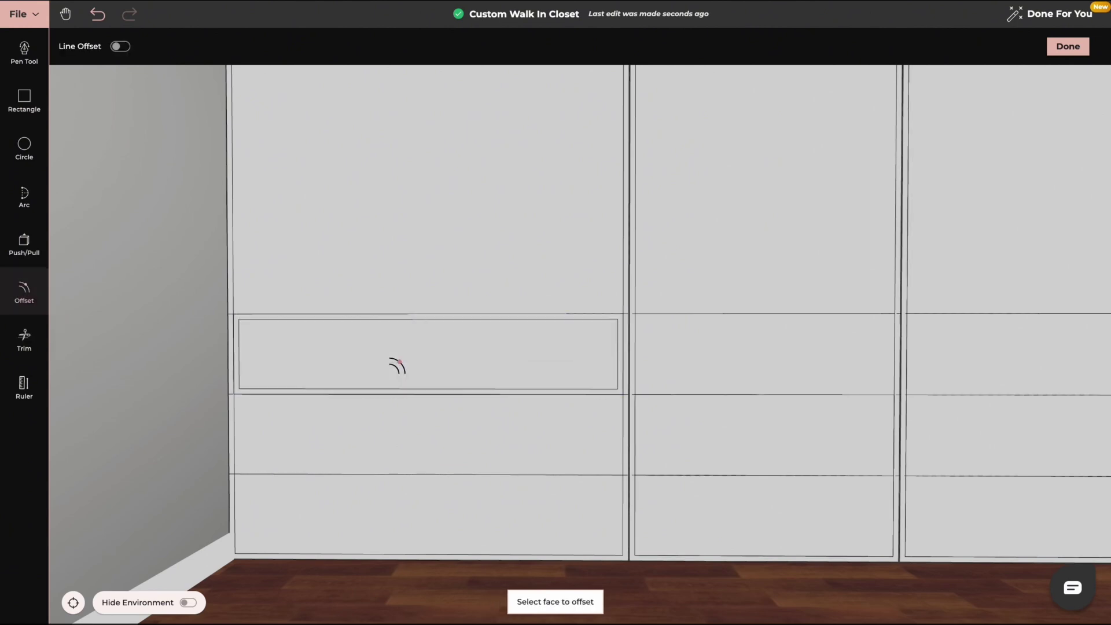
click(372, 422)
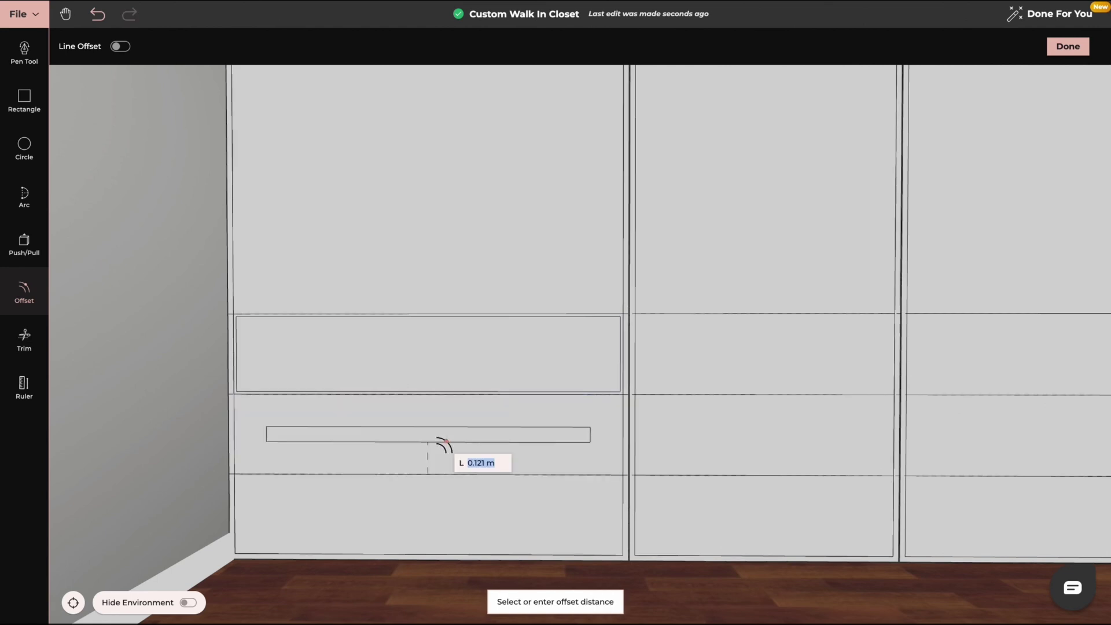
text(0.01)
key(Return)
click(429, 513)
text(0.01)
key(Return)
Step: Offset the three drawer rectangles in each of the remaining four panels inward by 0.01 m
click(766, 372)
text(0.01)
key(Return)
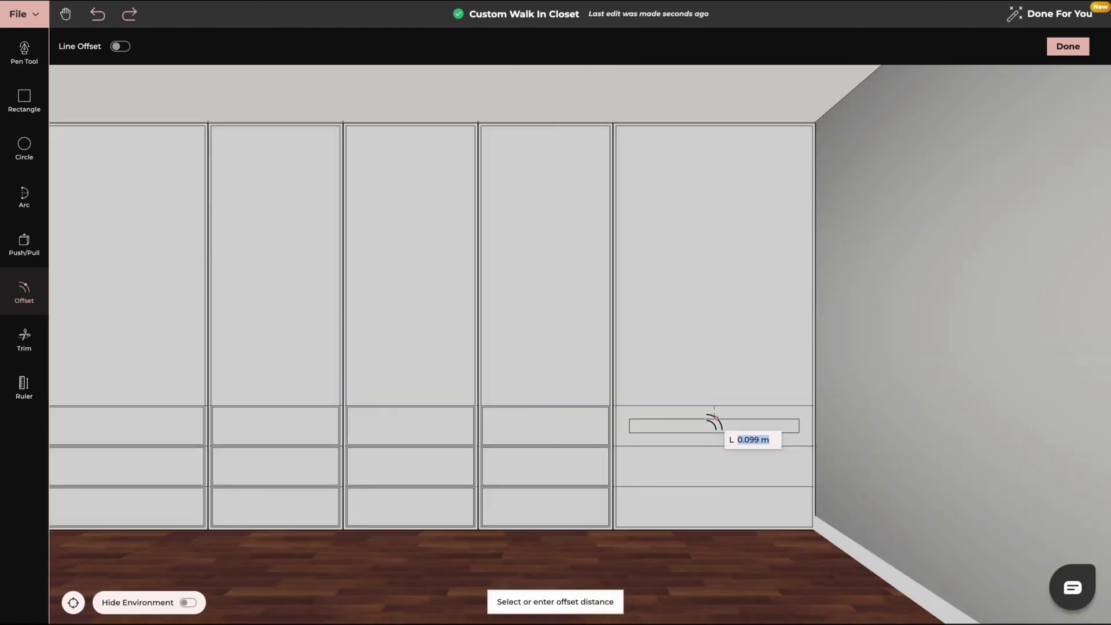
key(Return)
click(695, 461)
key(Return)
click(690, 502)
text(0)
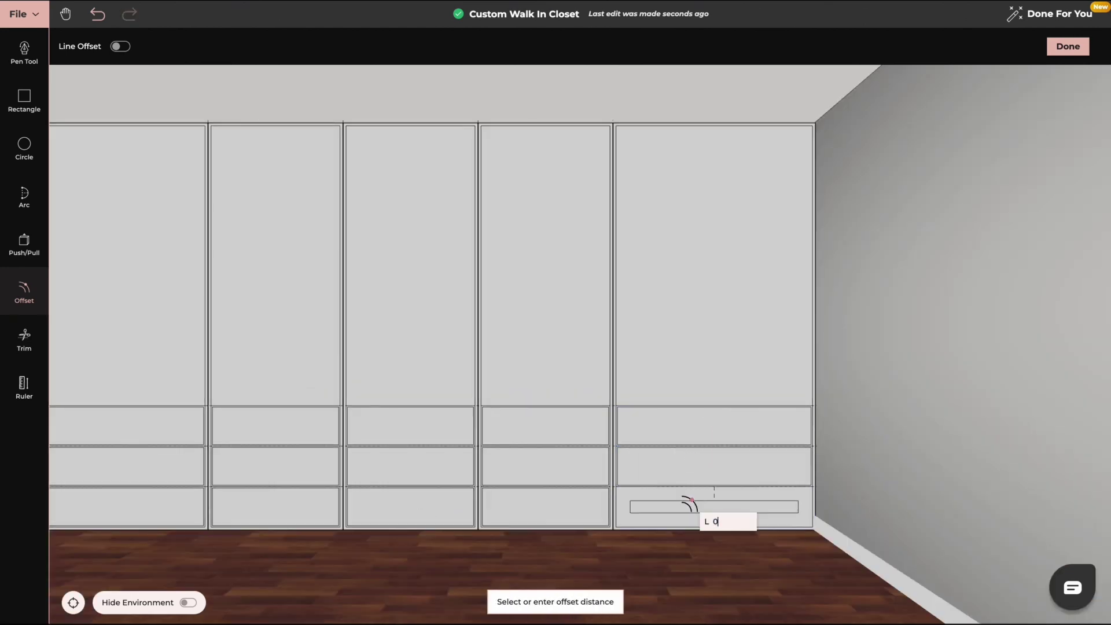
key(Escape)
key(Escape)
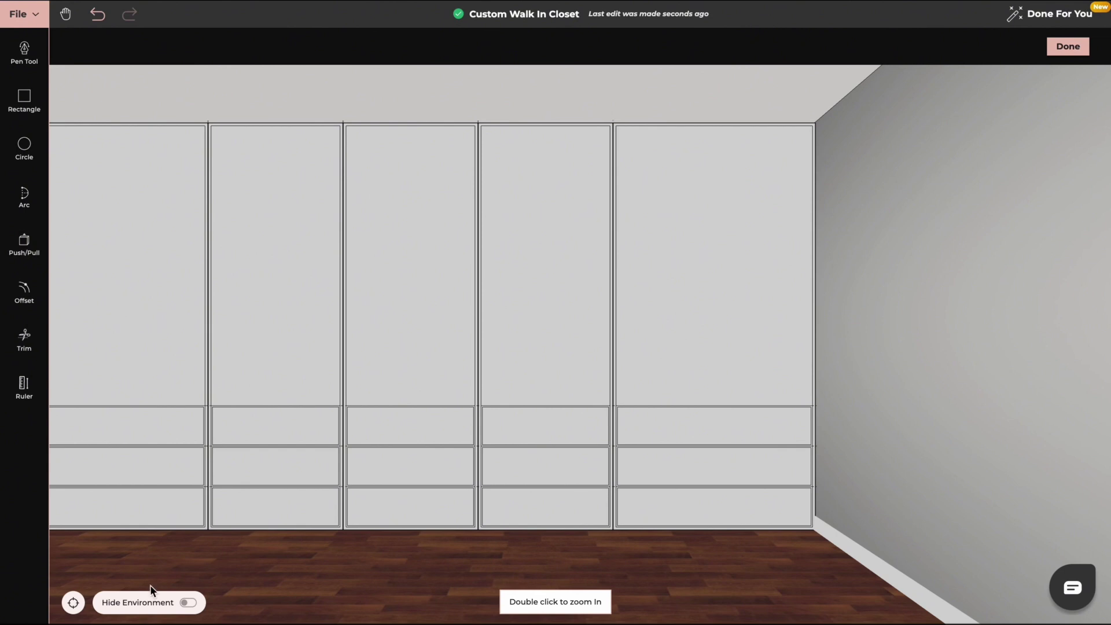
Step: Hide the surrounding environment and trim away all vertical and horizontal ruler guides around the closet
click(188, 602)
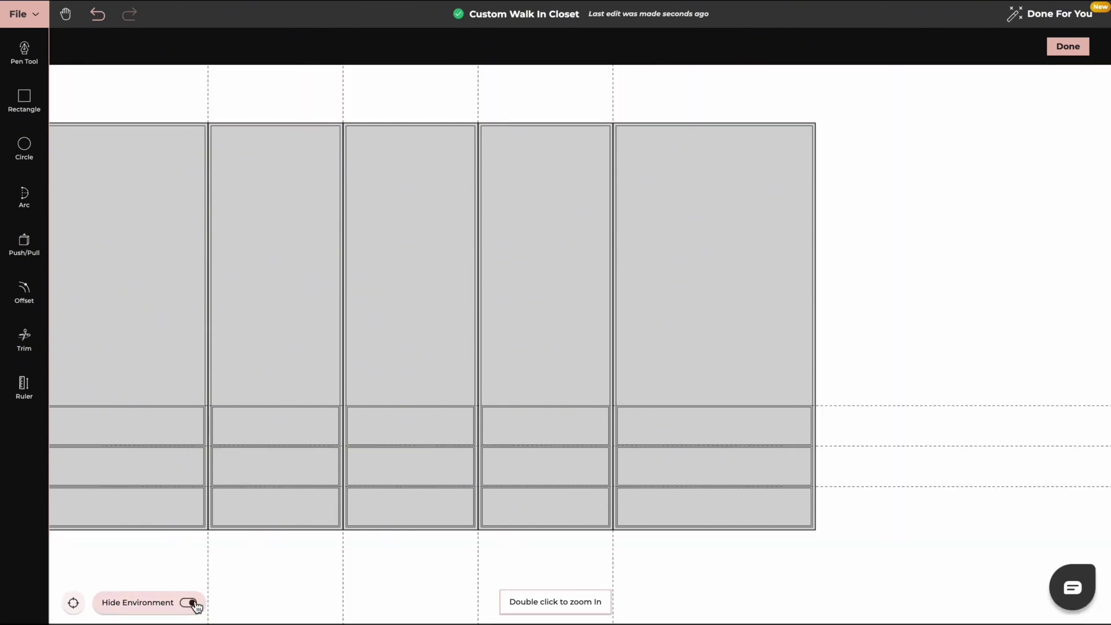
drag(441, 355, 581, 365)
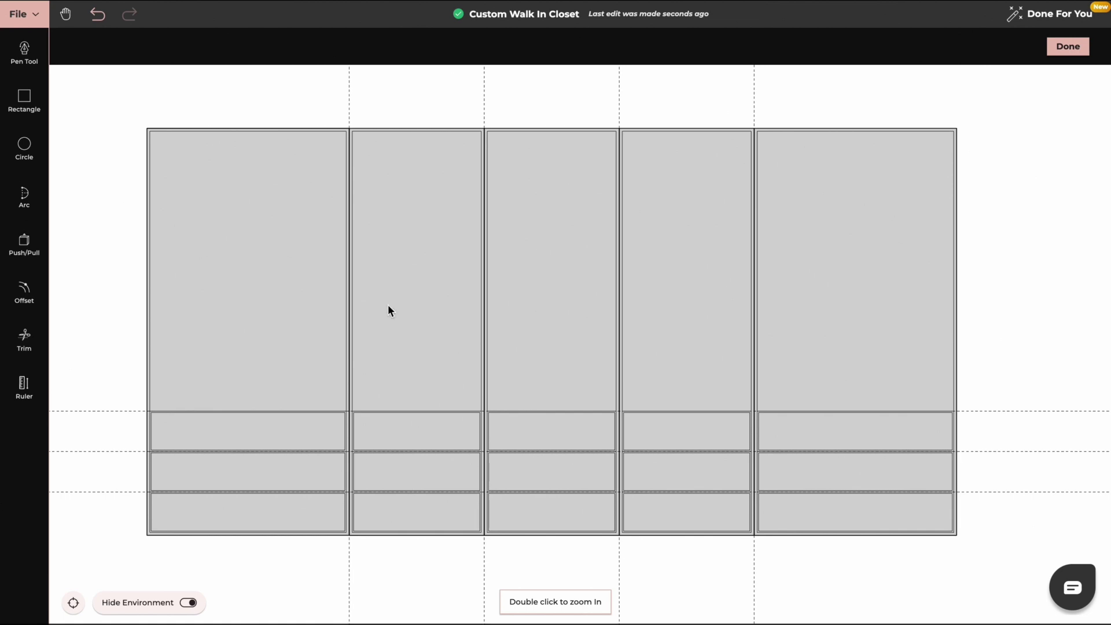
click(24, 338)
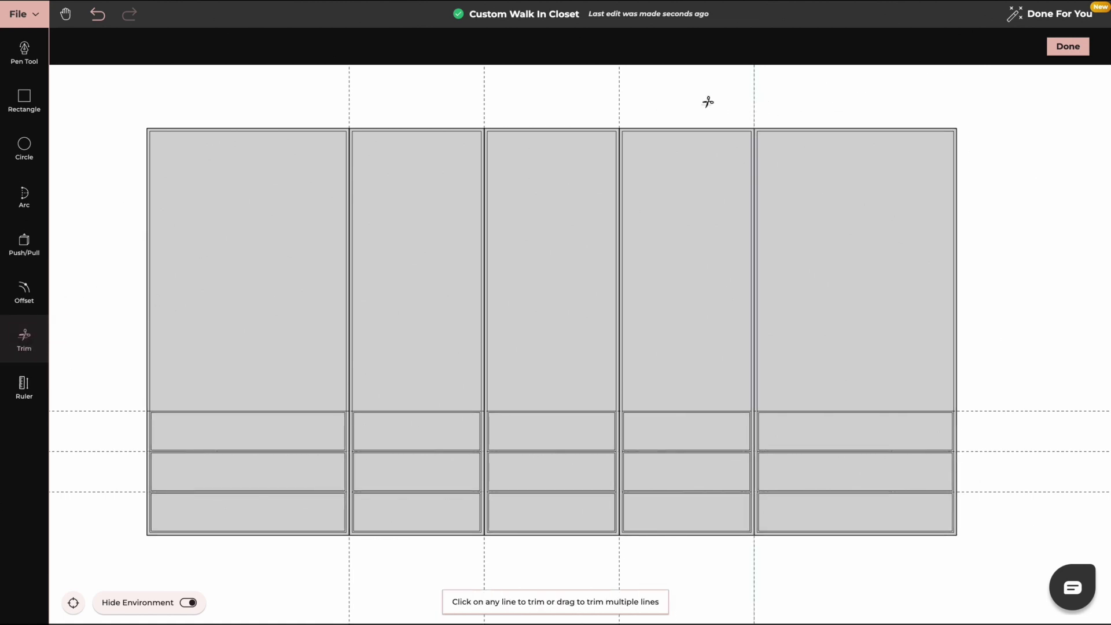
mouse_move(351, 98)
mouse_down()
mouse_move(1047, 349)
mouse_move(1021, 508)
mouse_up()
key(Escape)
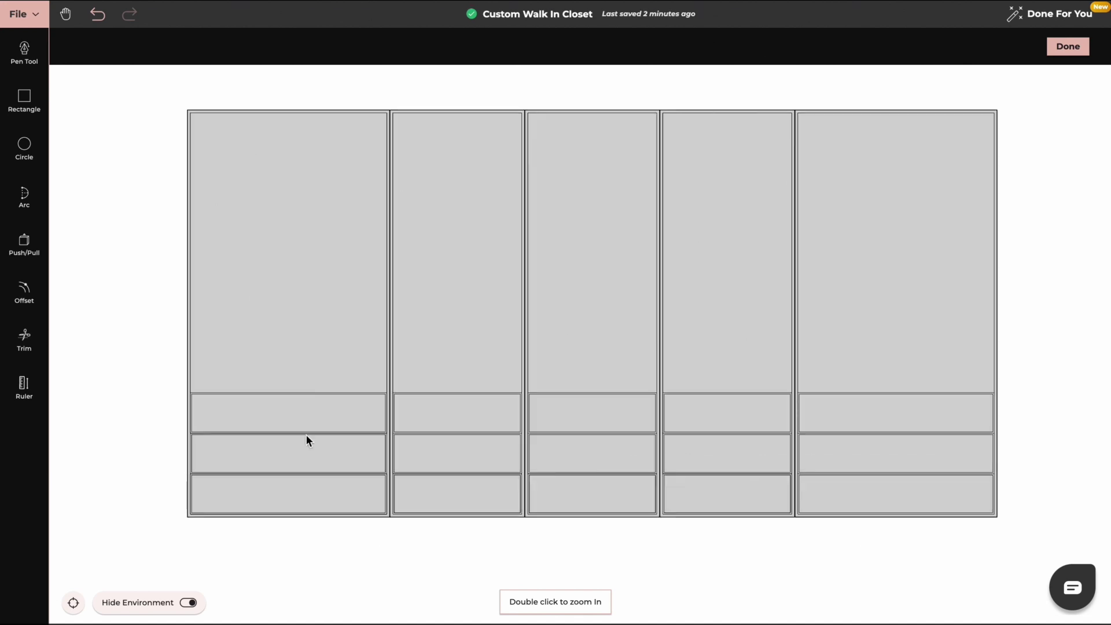
Step: Push the thin frames around the drawers 0.6 m into the closet, starting at the left panel and continuing along the row
scroll(306, 435, up, 5)
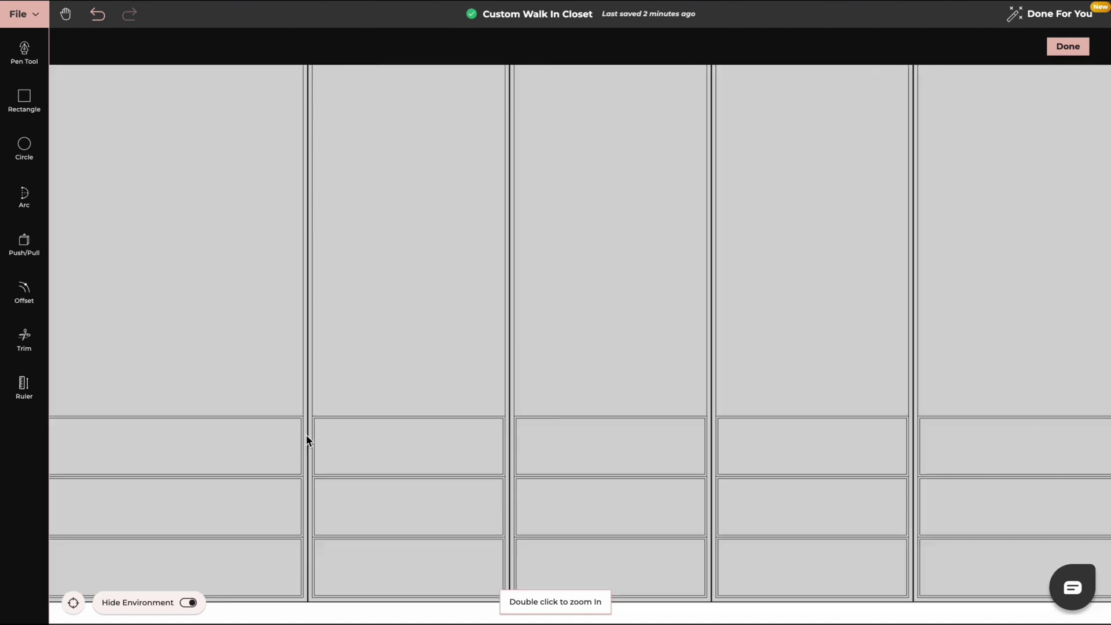
mouse_move(251, 435)
mouse_down()
mouse_move(310, 377)
mouse_move(629, 308)
mouse_up()
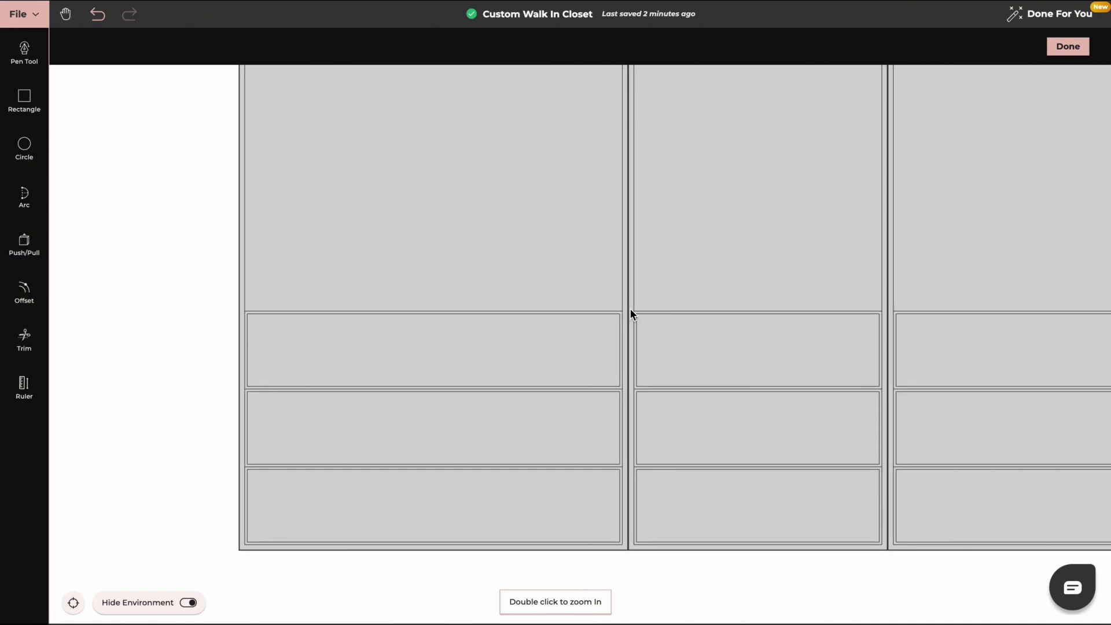
scroll(629, 307, up, 2)
click(24, 239)
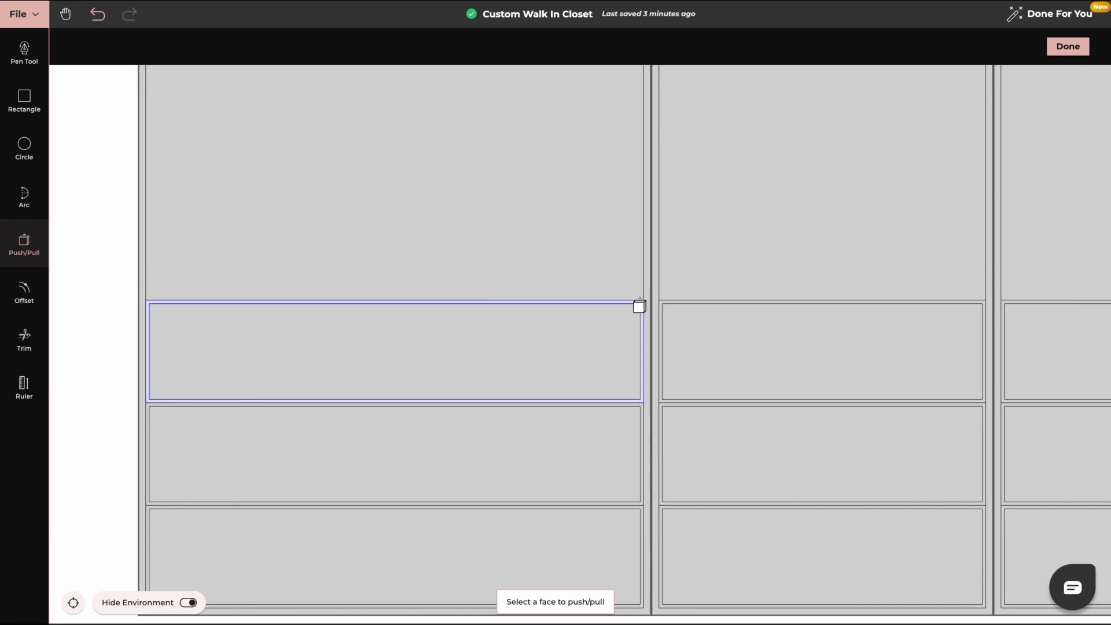
click(640, 306)
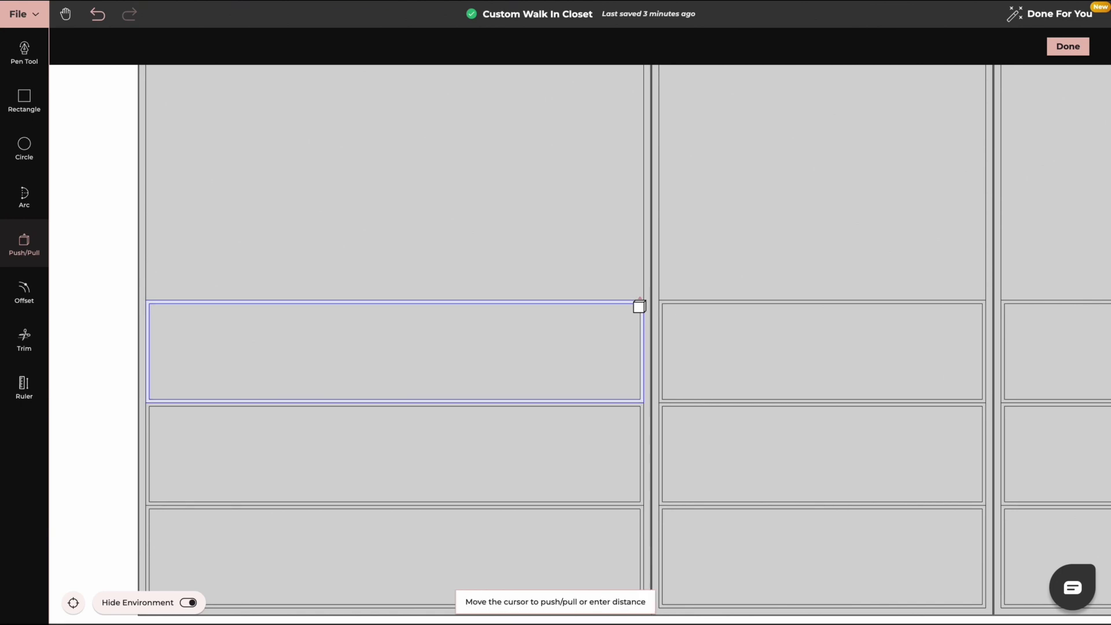
key(Return)
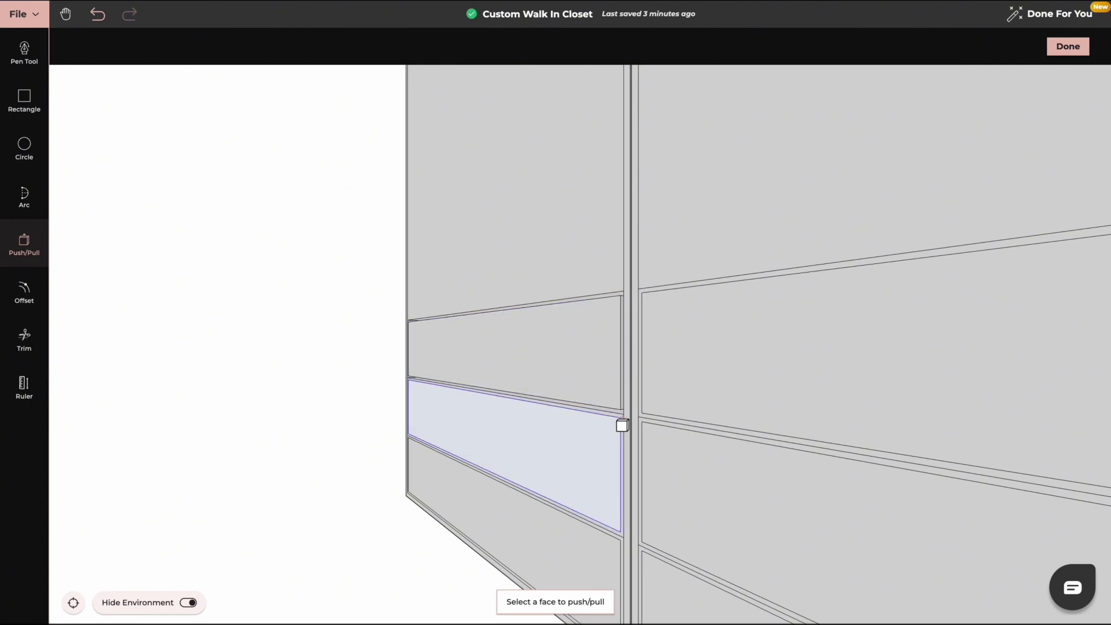
click(620, 424)
text(0.6)
key(Return)
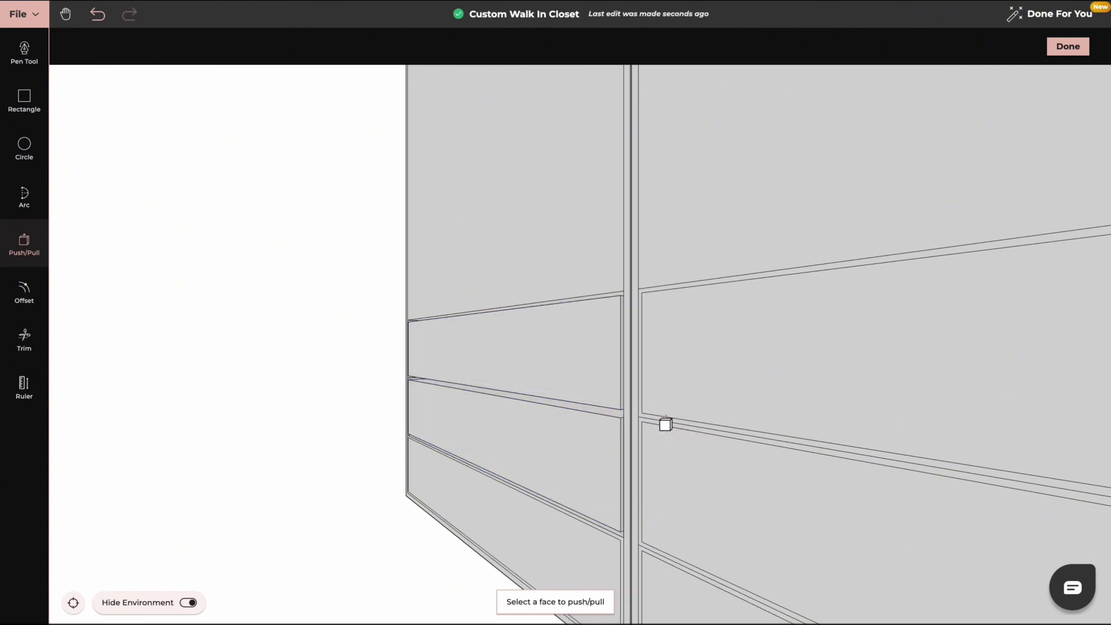
click(617, 544)
click(654, 538)
click(565, 471)
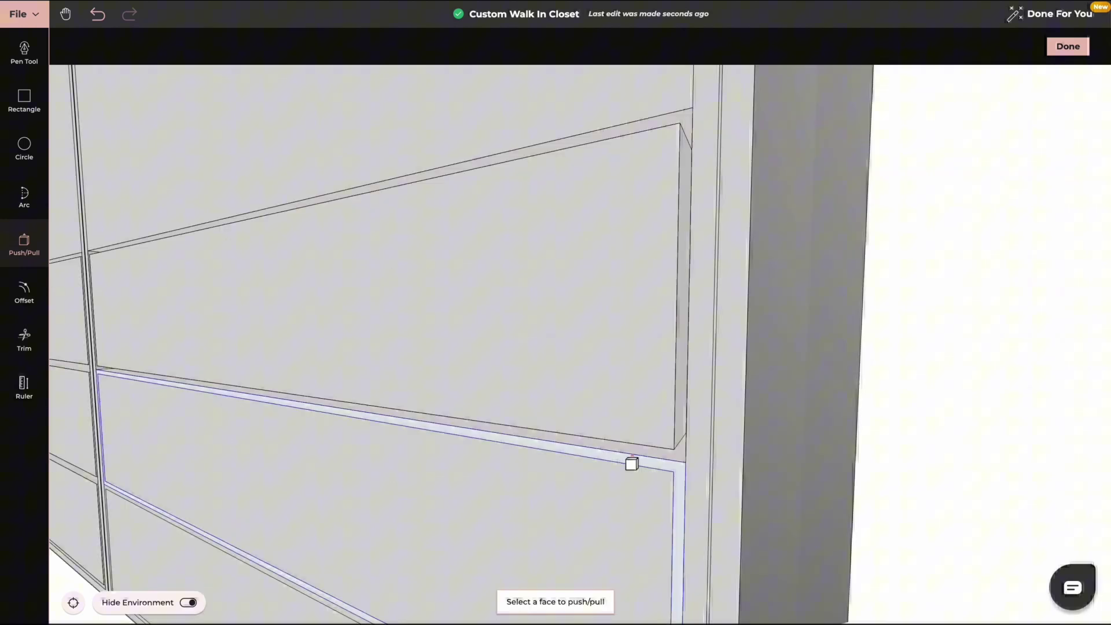
Step: Push the thin frames around the middle and bottom drawers of the right panel 0.6 m into the closet
click(632, 463)
text(0.6)
key(Return)
right_drag(696, 459, 538, 114)
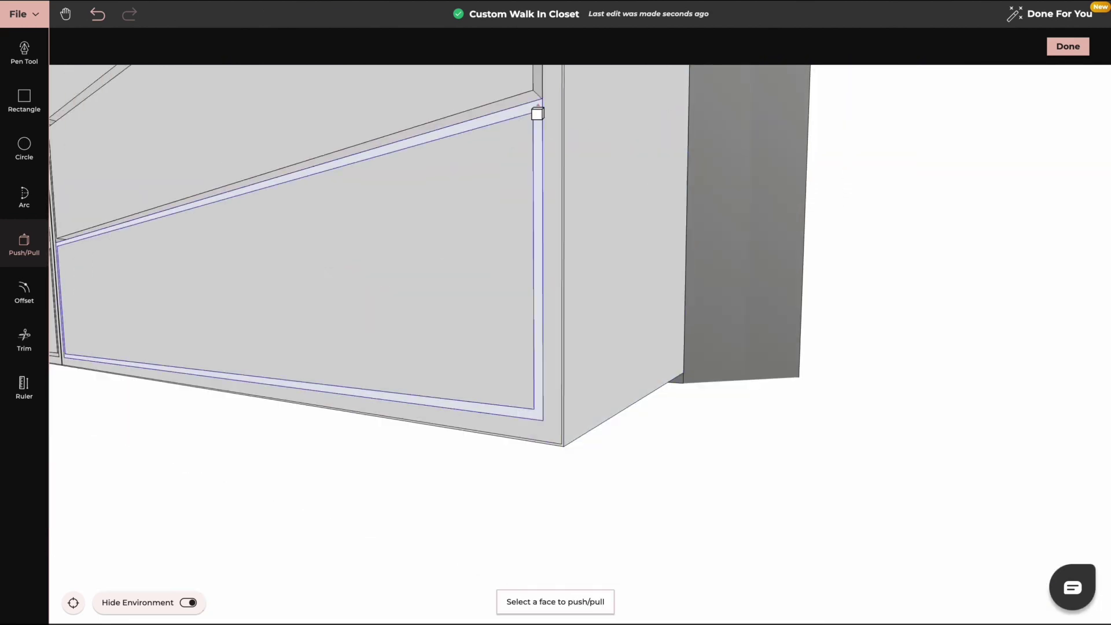
click(538, 114)
text(0.6)
key(Return)
key(Escape)
right_drag(238, 262, 505, 390)
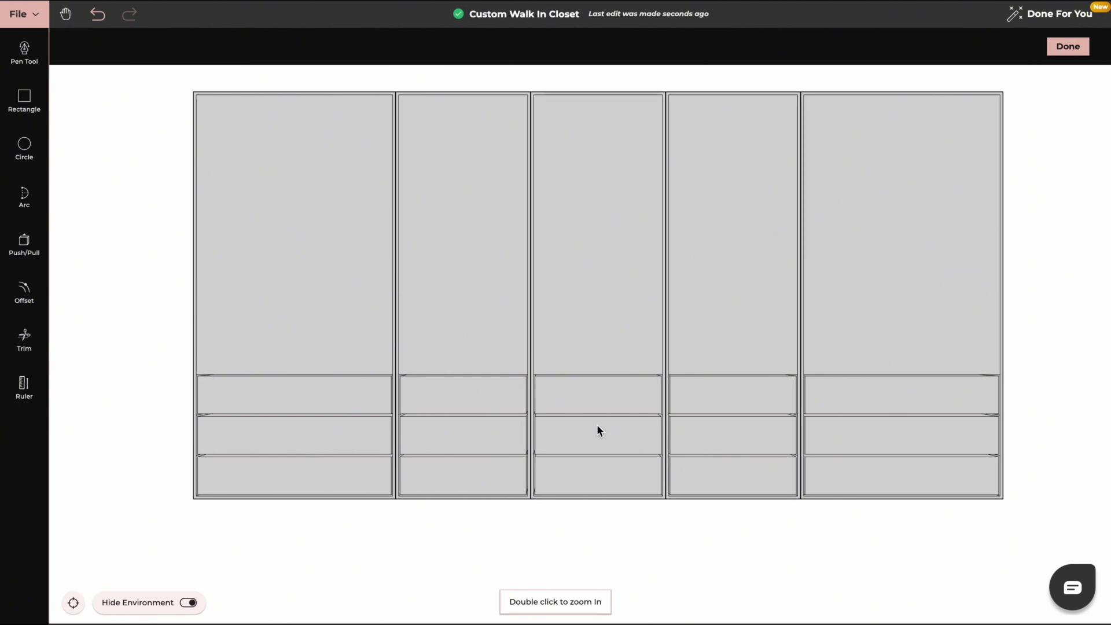
Step: Push the middle drawer front of the left panel 0.6 m inward to expose the top of the bottom drawer
drag(597, 429, 595, 453)
scroll(472, 358, up, 5)
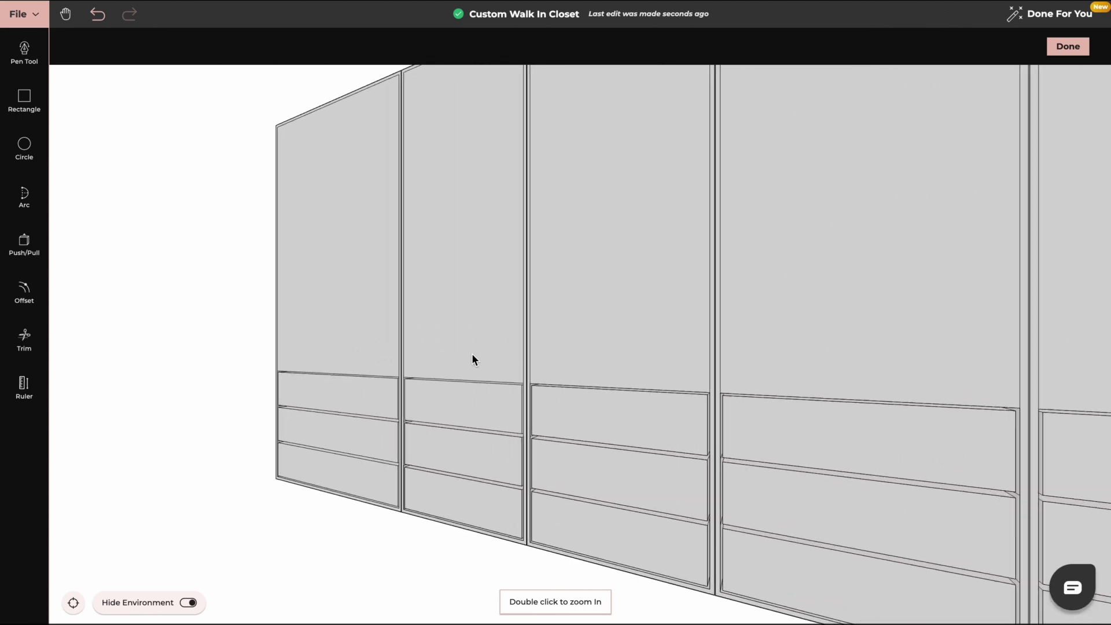
drag(424, 426, 454, 354)
click(26, 245)
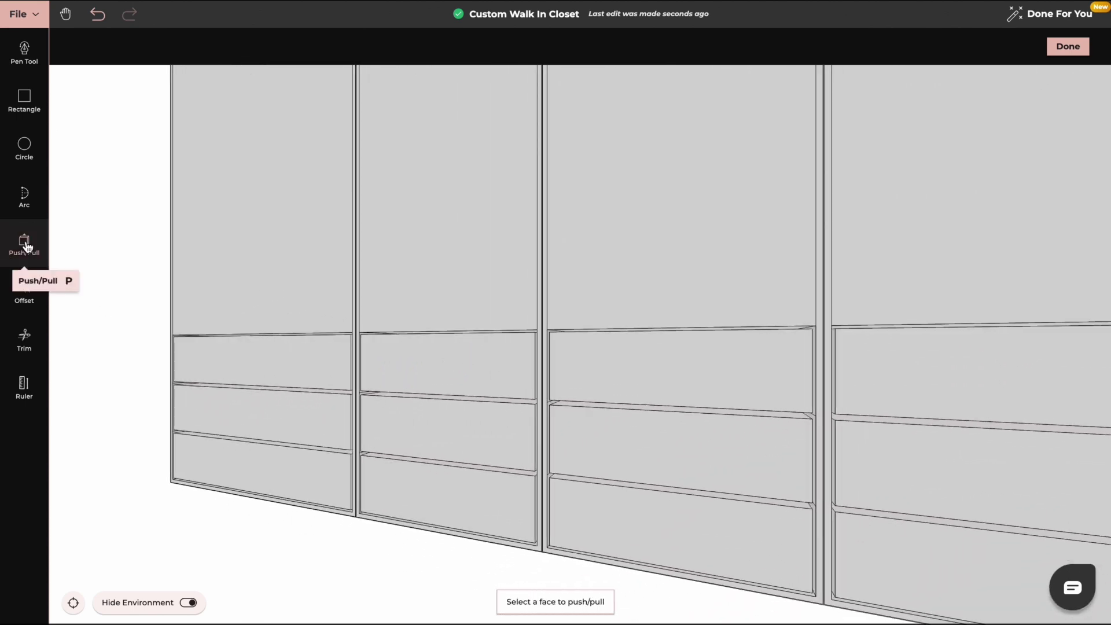
click(252, 419)
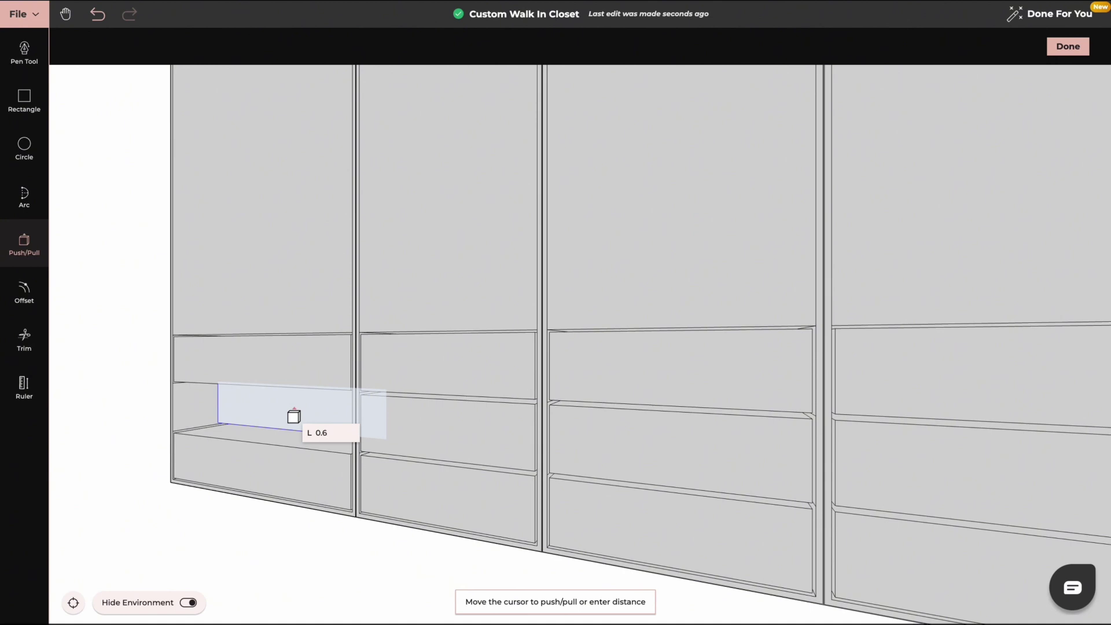
key(Return)
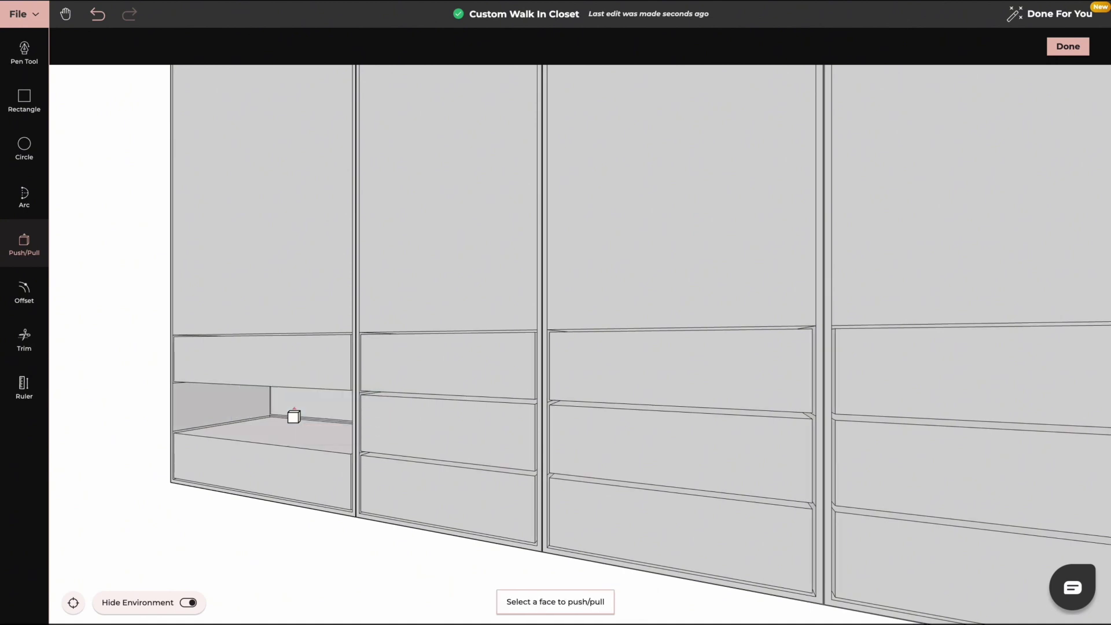
Step: Offset the left panel's bottom drawer top face inward by 0.01 m and push the inner area down 0.28 m to hollow the drawer
click(24, 289)
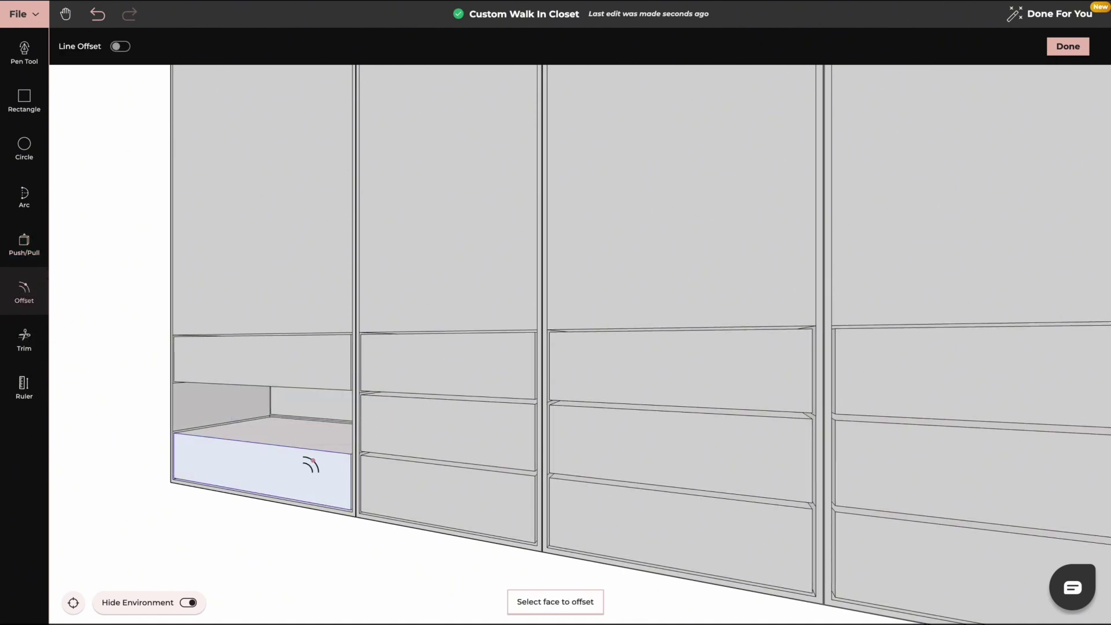
drag(297, 435, 298, 445)
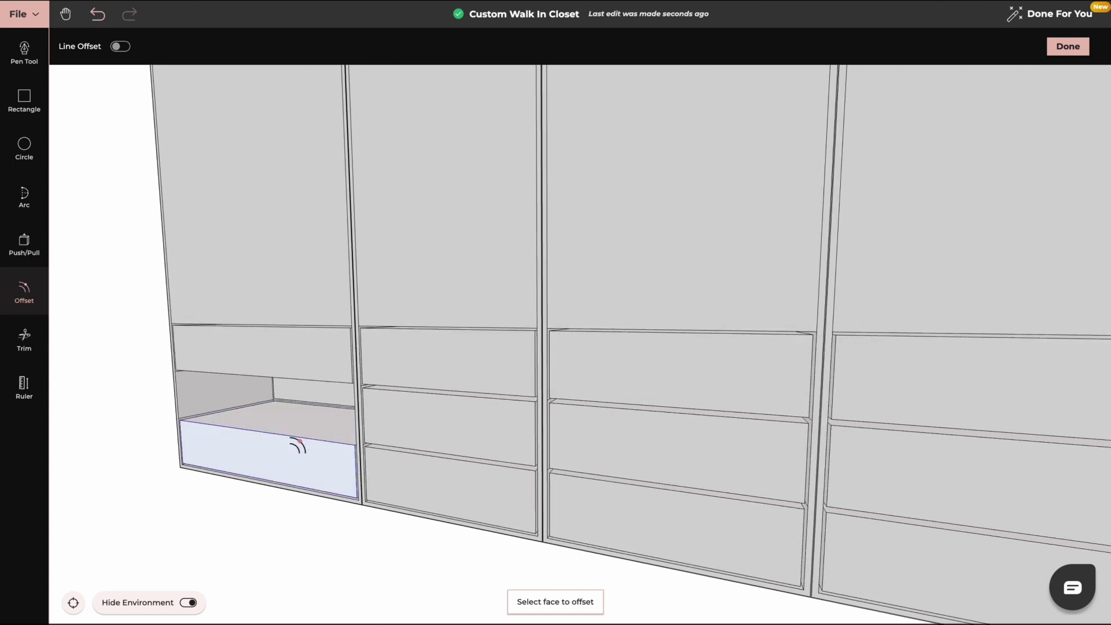
click(301, 417)
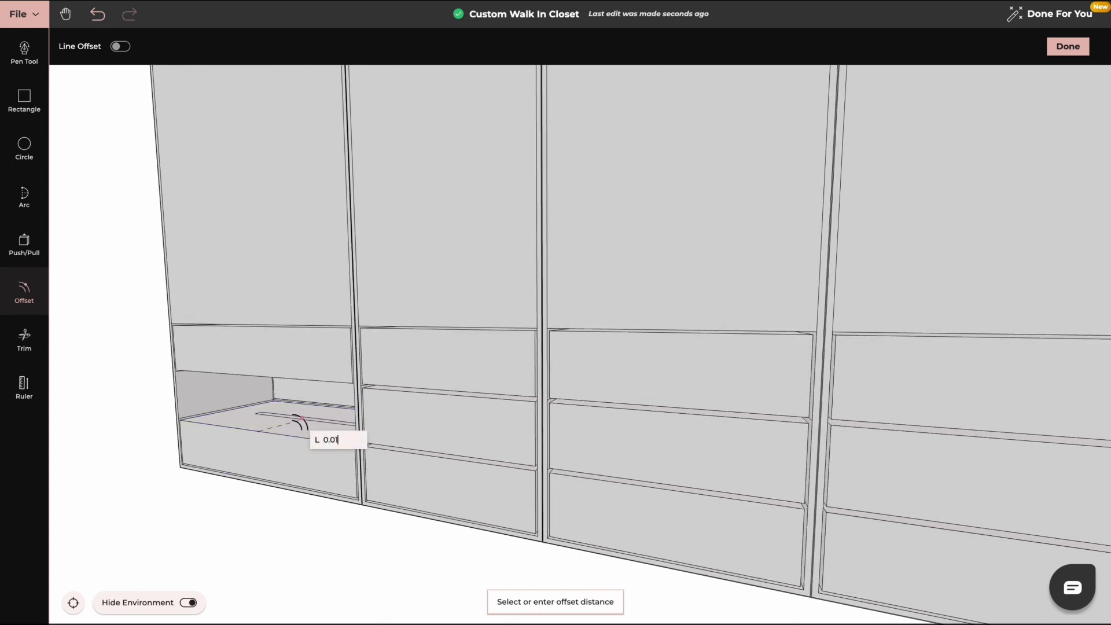
click(24, 243)
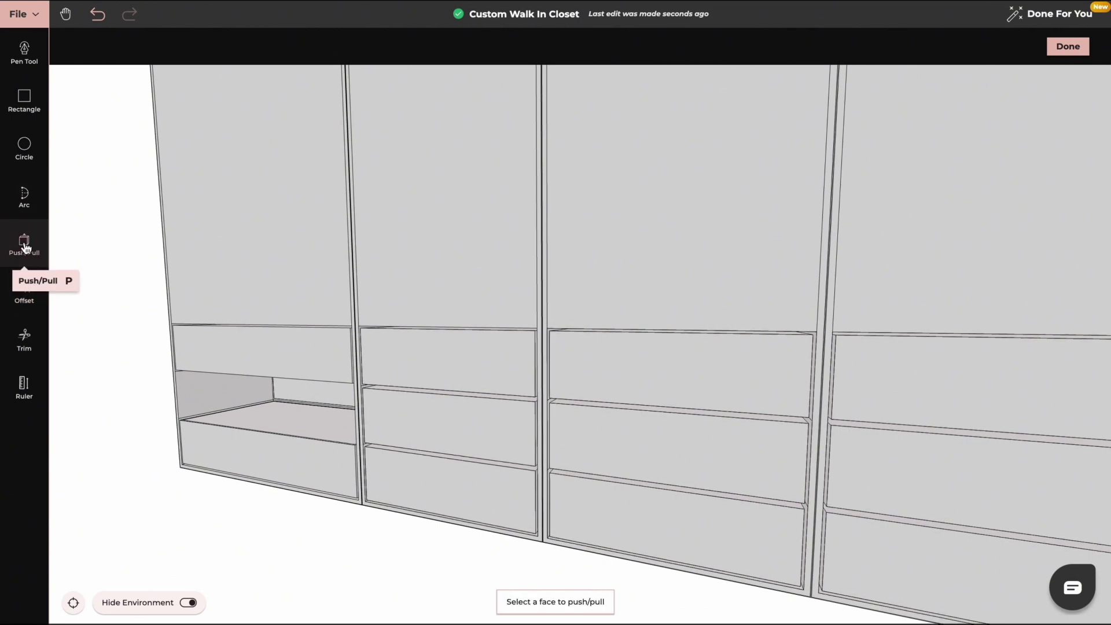
click(285, 419)
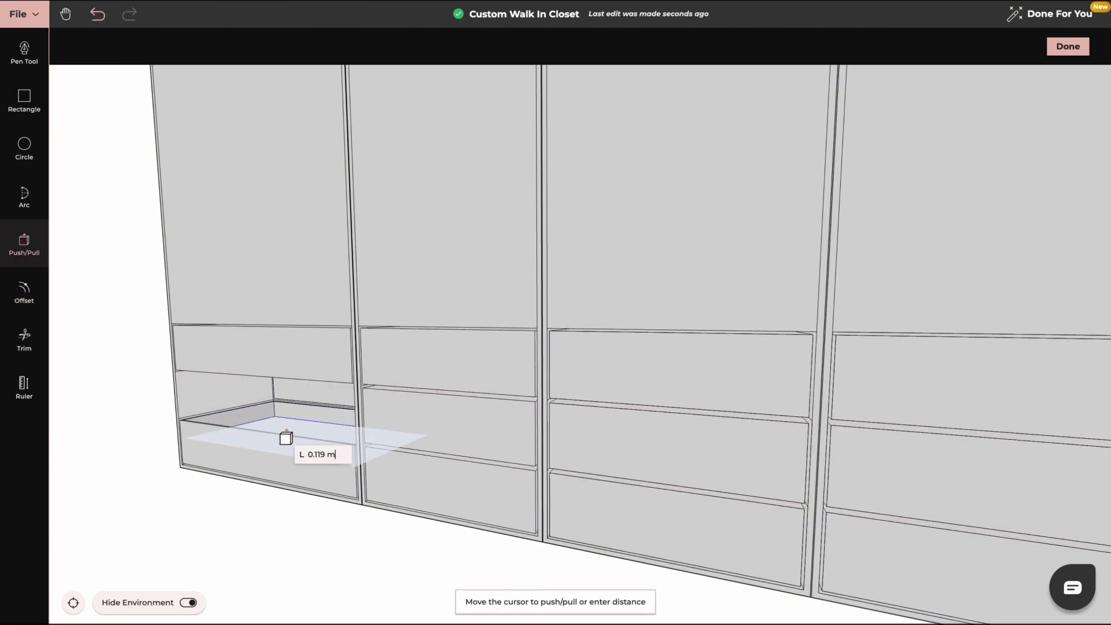
text(0.)
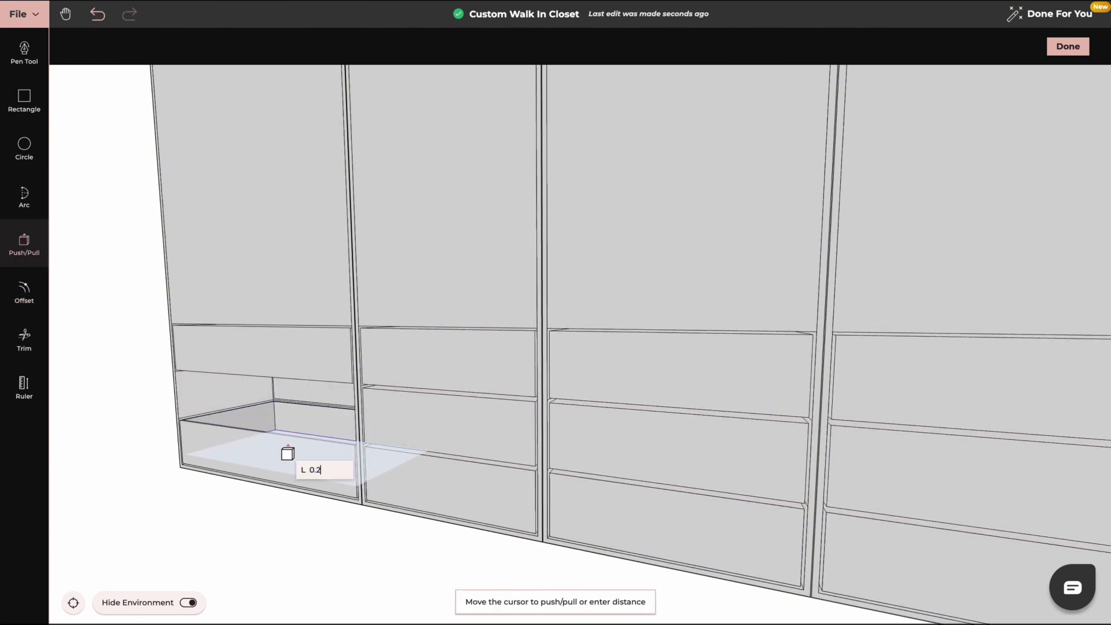
text(28)
key(Return)
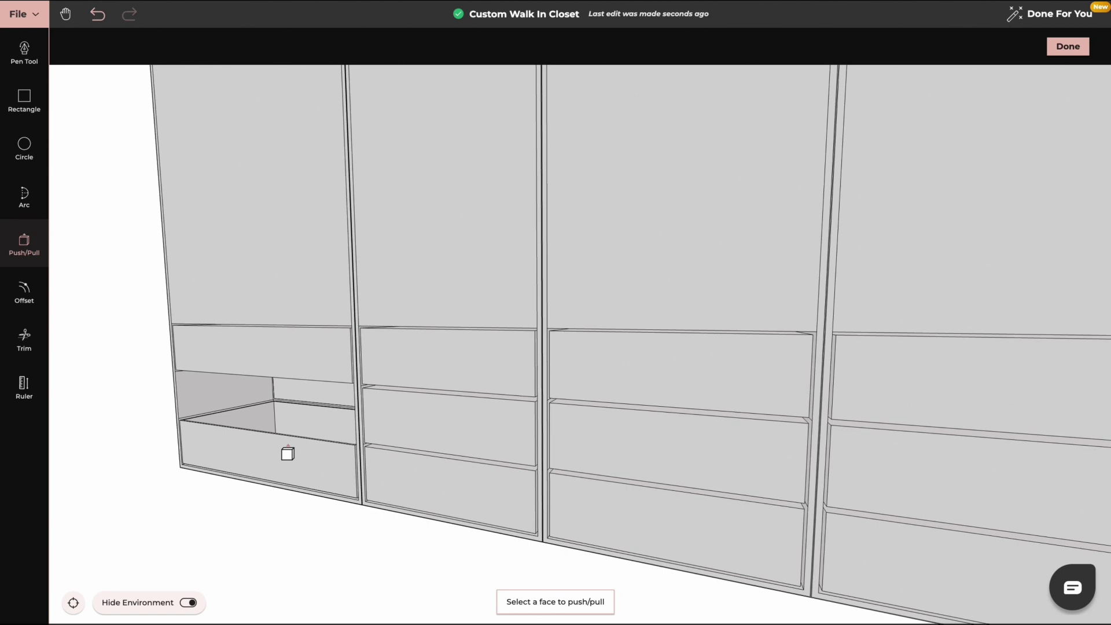
Step: Pull the recessed middle drawer front of the left panel back out flush with the closet face
mouse_move(231, 461)
middle_down()
mouse_move(232, 515)
mouse_move(230, 467)
mouse_move(236, 505)
mouse_move(218, 454)
mouse_move(227, 466)
middle_up()
click(285, 412)
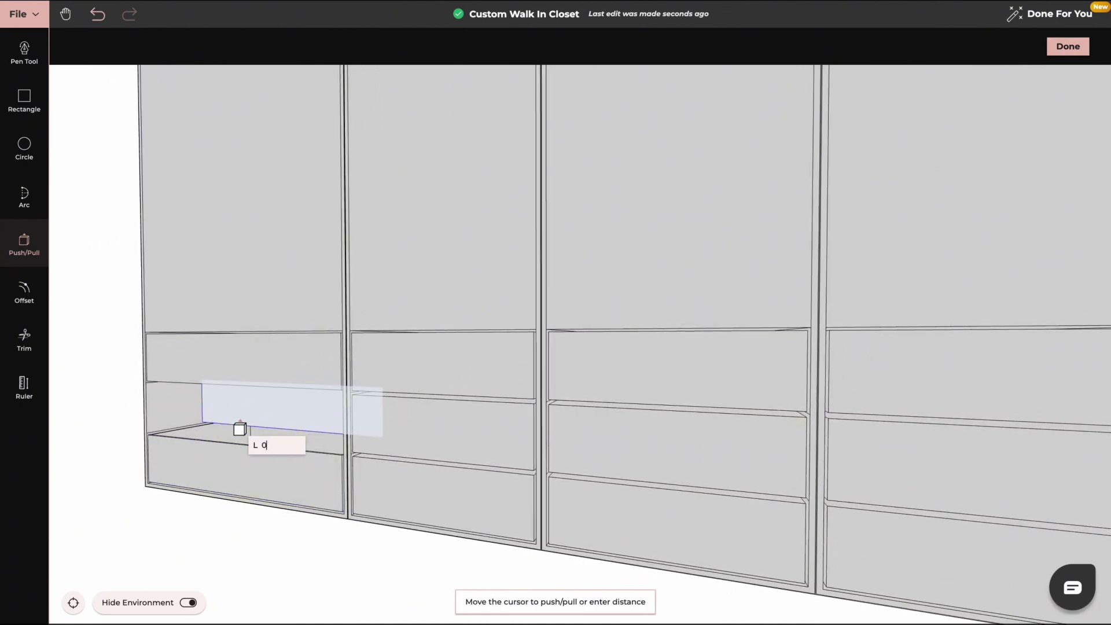
key(Return)
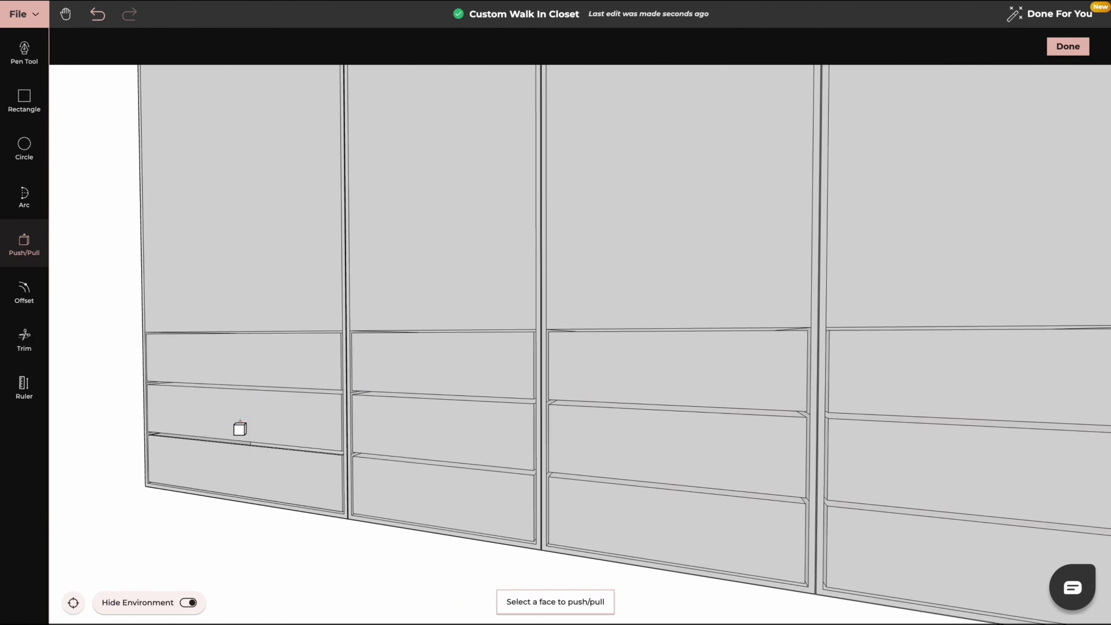
Step: Push the left panel's top drawer front inward and hollow out the middle drawer through its exposed top face
click(226, 364)
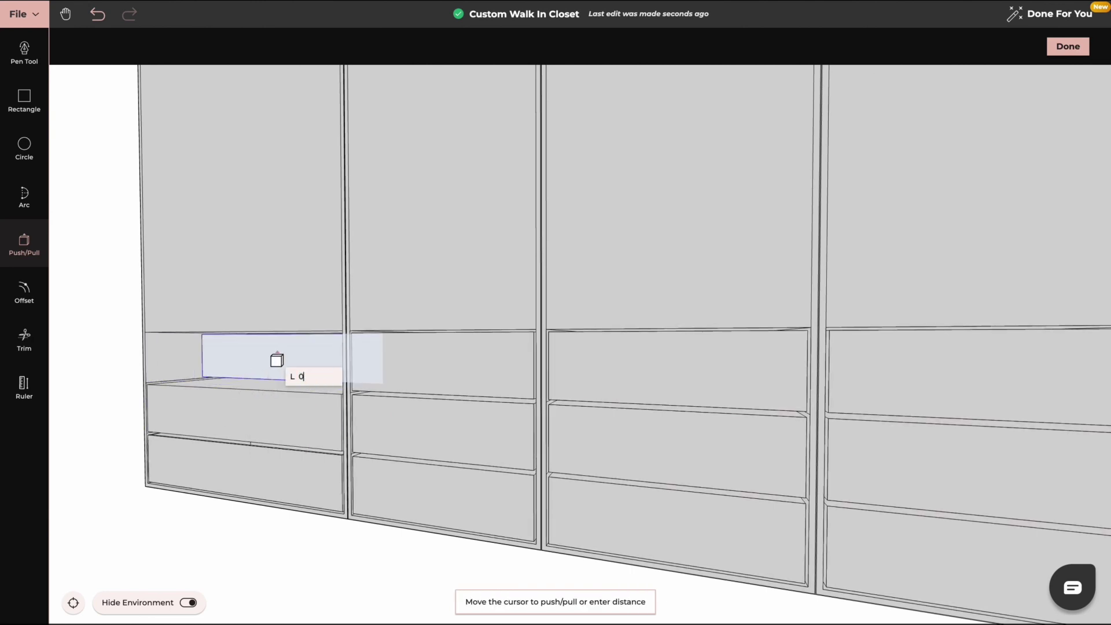
text(0.)
key(Return)
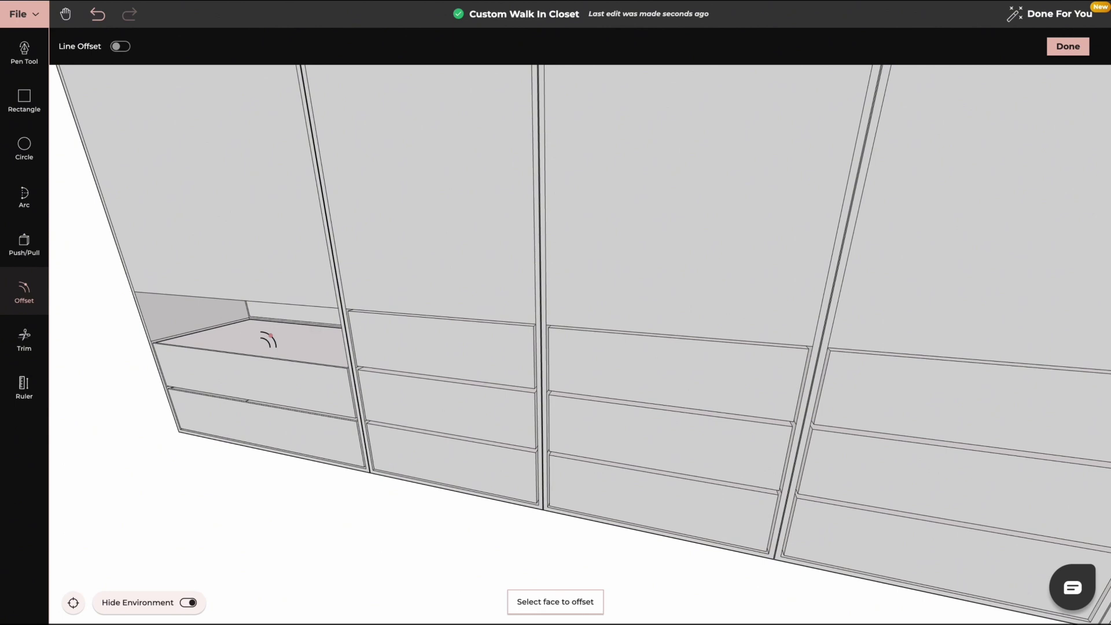
key(p)
click(257, 367)
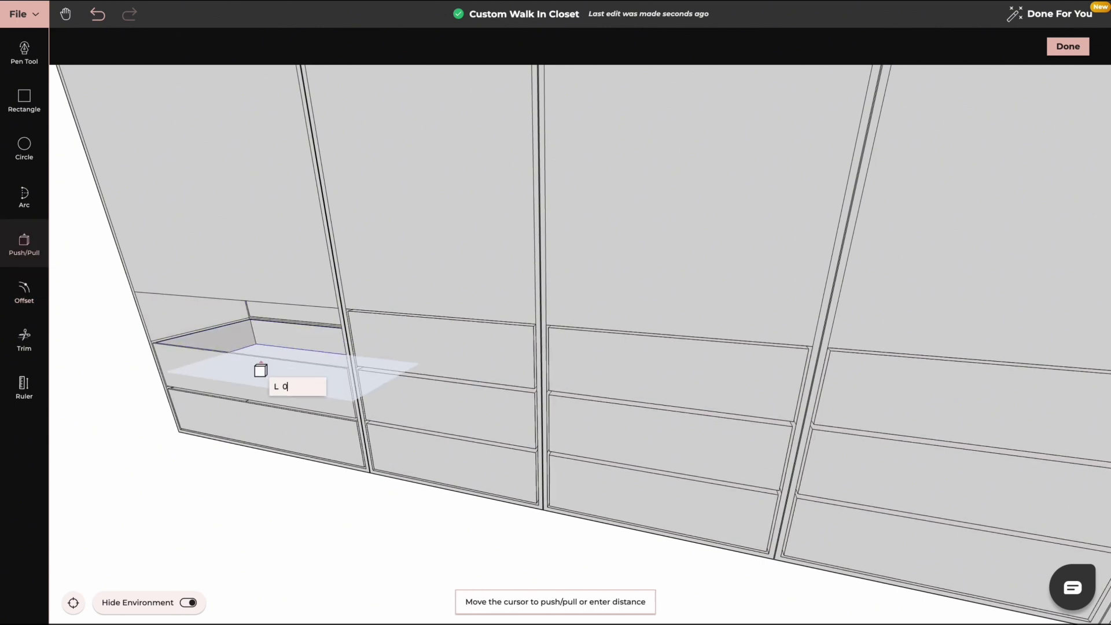
key(Return)
Step: Pull the left panel's top drawer front back out flush and push the tall face above it 0.6 m inward
click(289, 317)
click(251, 337)
click(266, 249)
text(0.6)
key(Return)
Step: Offset the top face of the left panel's top drawer inward, hollow the drawer, and pull the tall face above back out flush
click(24, 293)
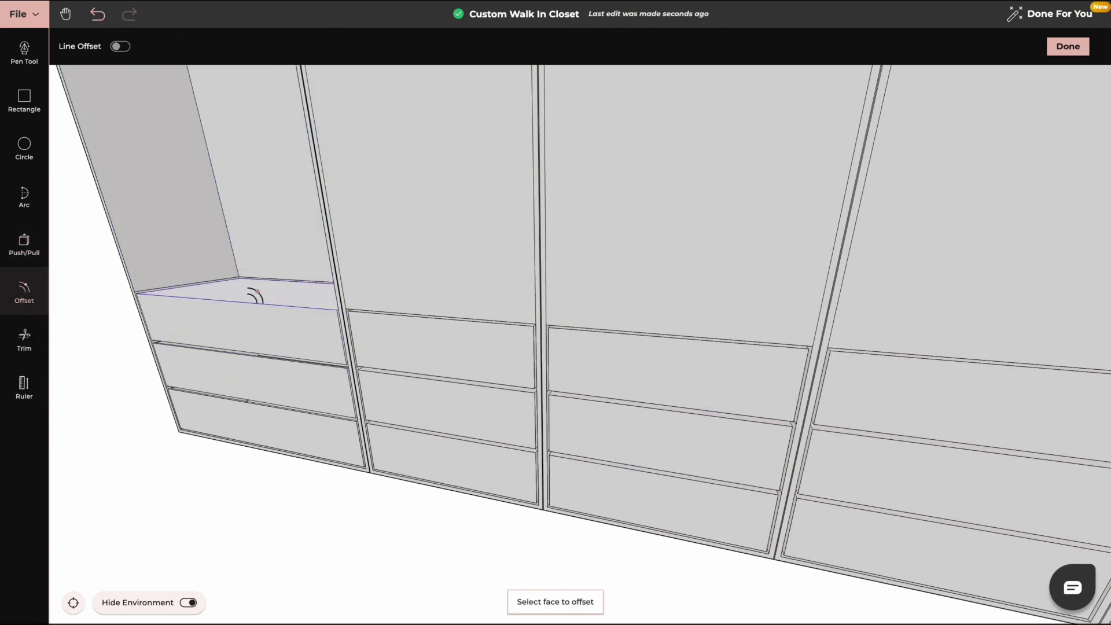
click(254, 295)
key(Return)
key(p)
click(243, 294)
click(210, 260)
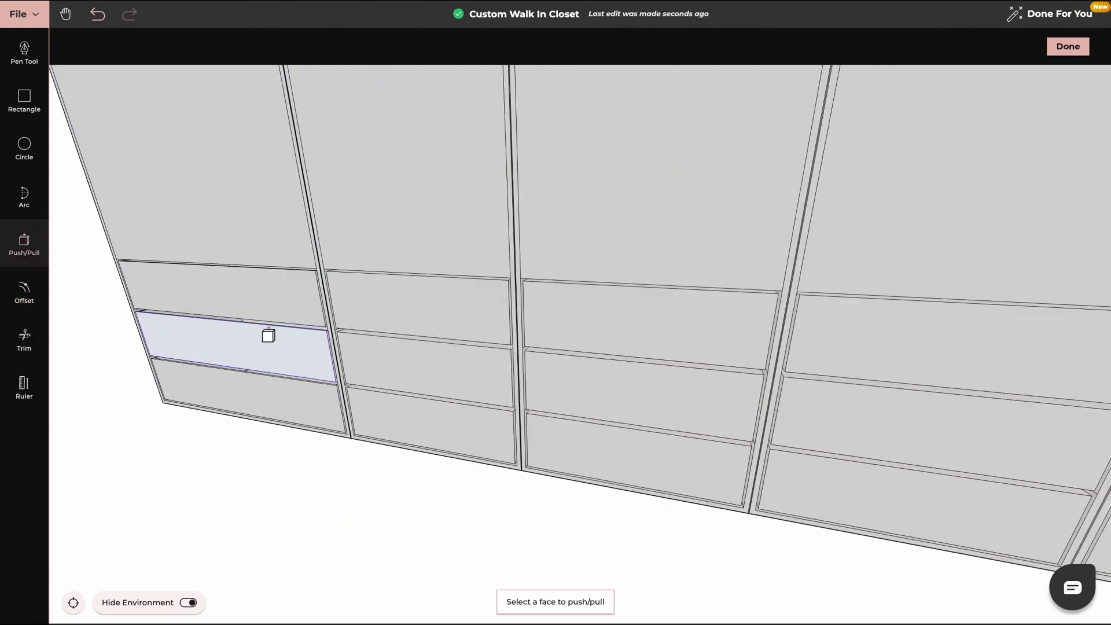
Step: Push the second panel's middle drawer front inward and hollow out the drawer beneath it like those in the left panel
click(446, 309)
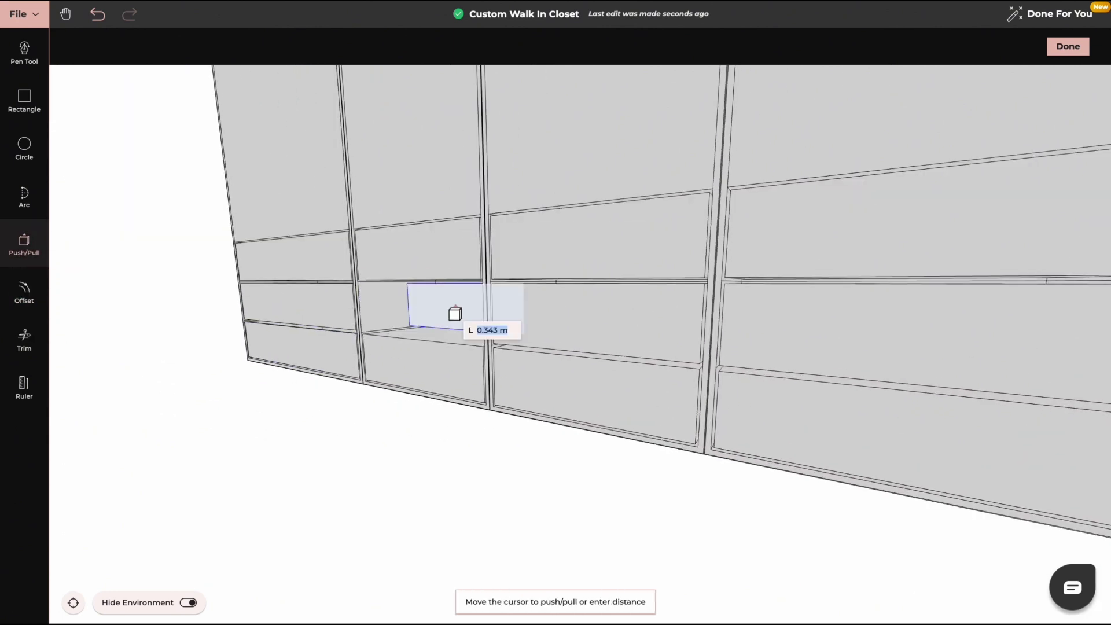
click(455, 313)
key(f)
key(p)
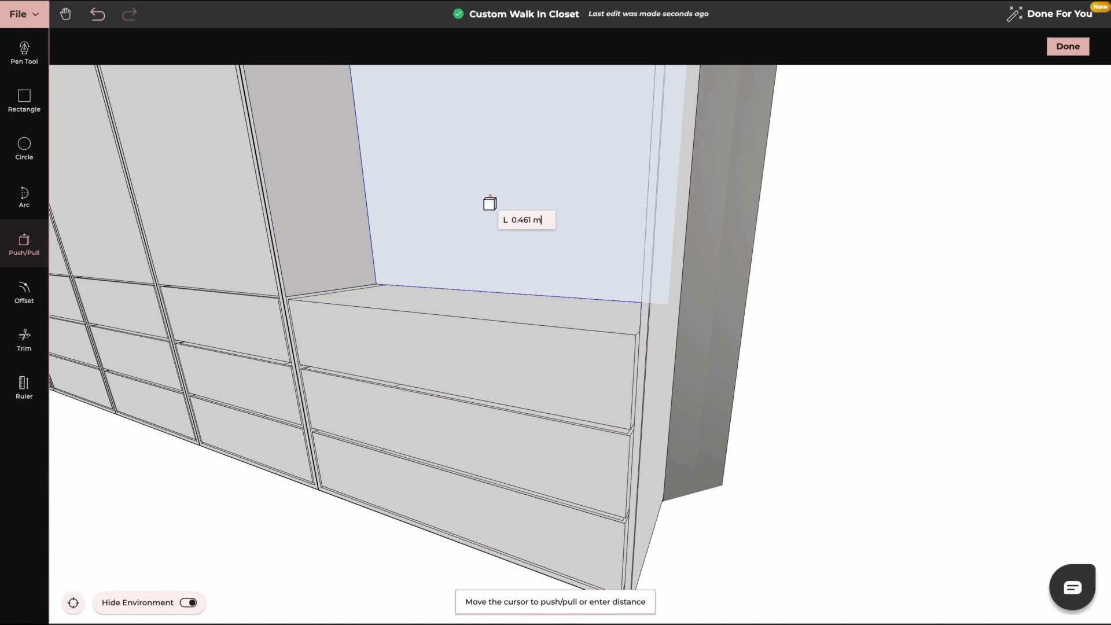
Step: Push the rightmost panel's tall face inward, offset the exposed top face of its top drawer by 0.02 m, and hollow the drawer
click(488, 205)
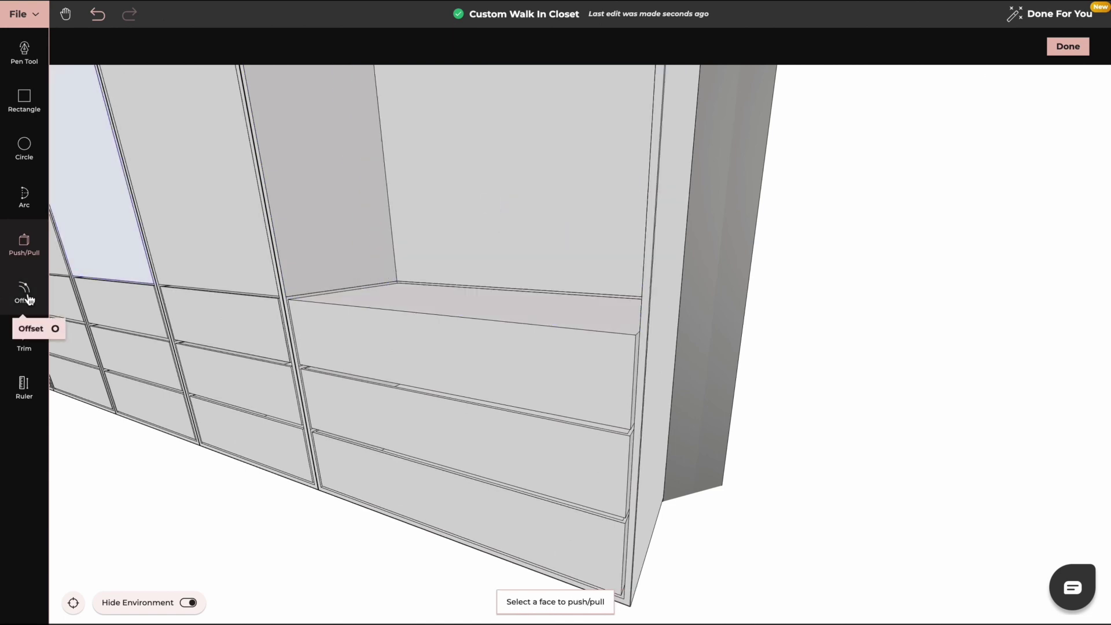
click(24, 292)
click(488, 310)
text(0.02)
key(Return)
click(24, 245)
click(489, 313)
click(488, 376)
Step: Pull the rightmost panel's tall face back out 0.6 m so it sits flush with the closet front
click(443, 231)
text(0.6)
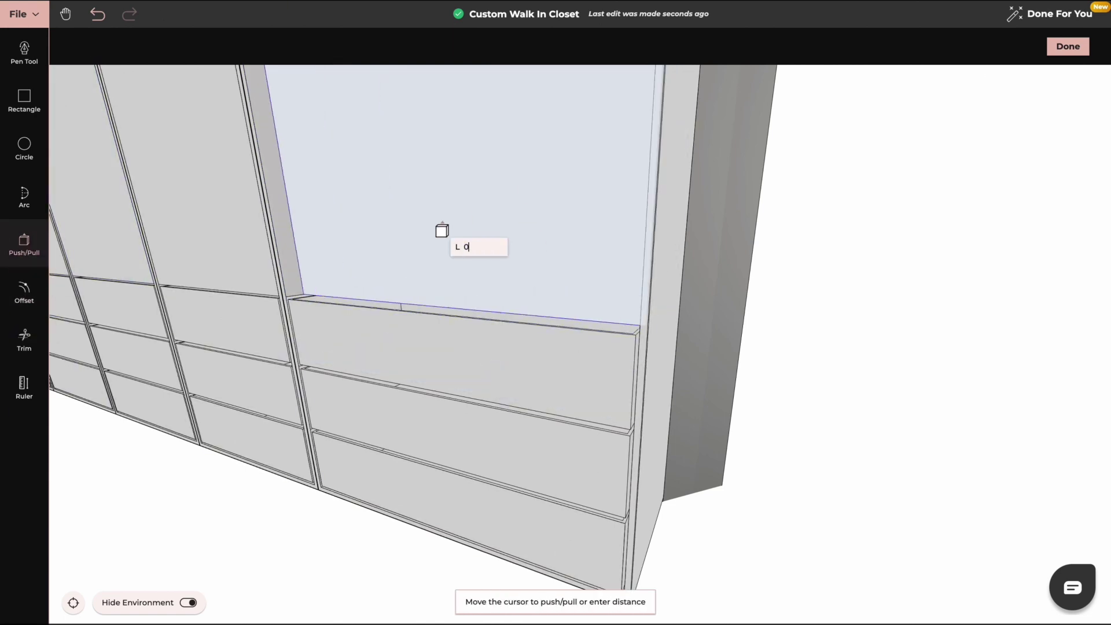
key(Return)
Step: Lay out four pairs of horizontal ruler guidelines, each pair 0.03 m apart, across the tall faces above the drawers
drag(328, 342, 462, 252)
right_drag(462, 251, 566, 423)
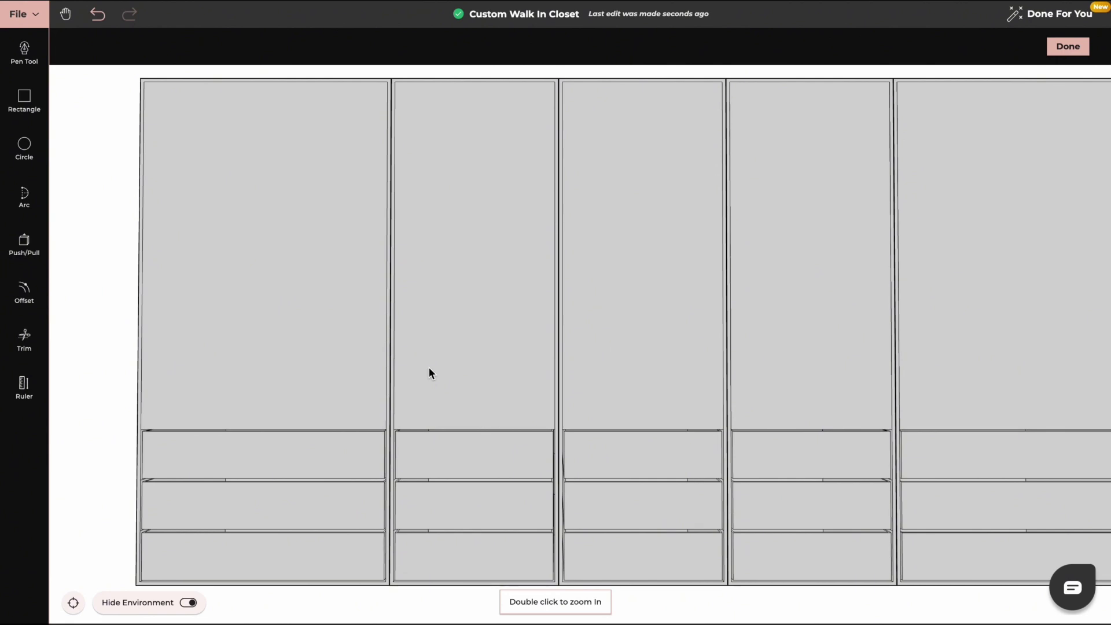
click(23, 385)
text(397)
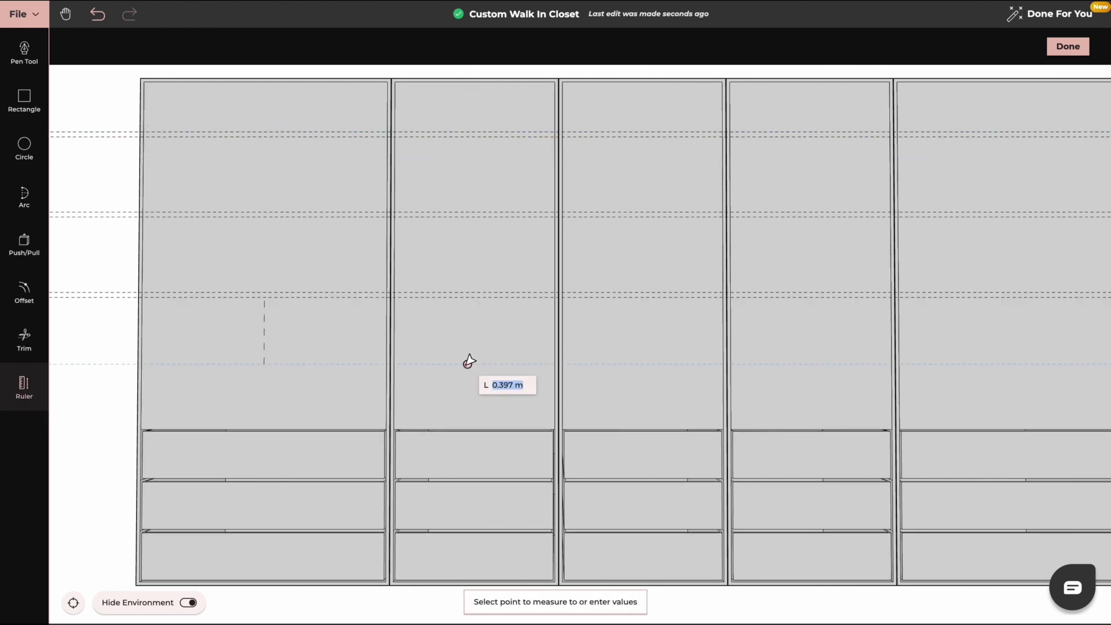
text(0.03)
key(Return)
key(Escape)
Step: Draw 0.03 m high shelf rectangles between the top guideline pair in all five panels and between the lower pairs in the middle panel
drag(290, 349, 301, 353)
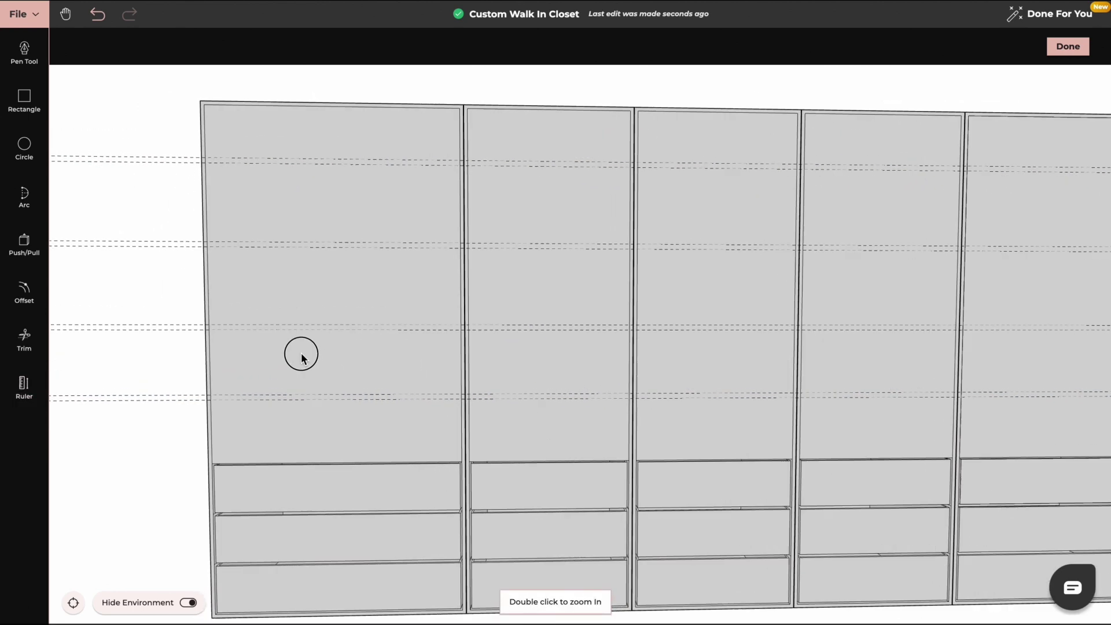
click(24, 100)
click(204, 158)
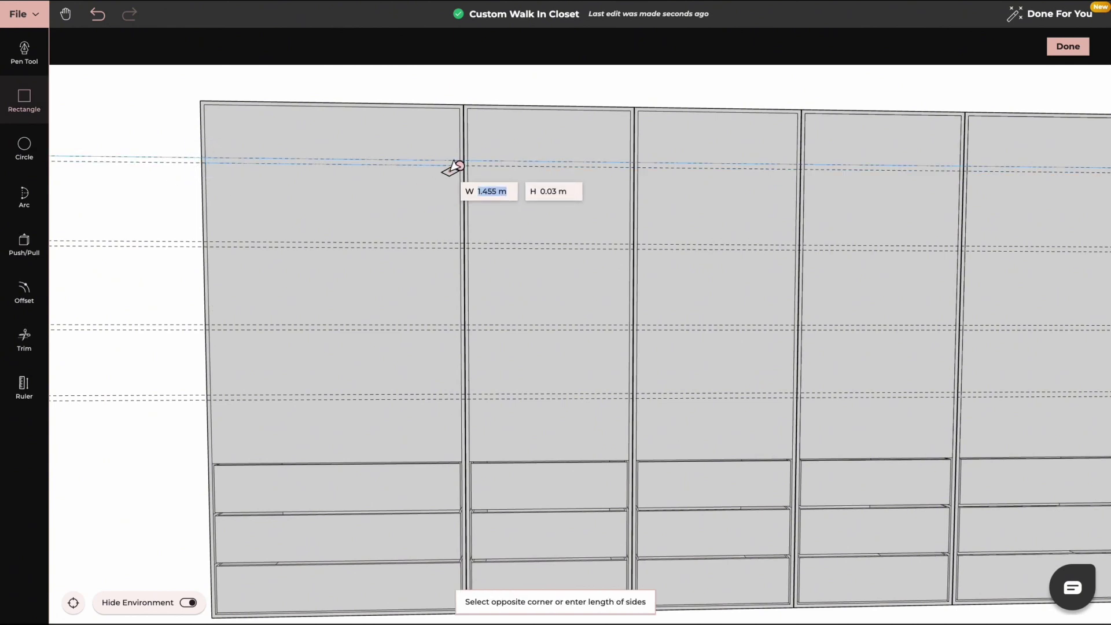
click(631, 167)
right_drag(637, 166, 346, 220)
click(343, 217)
click(506, 223)
click(513, 218)
click(673, 224)
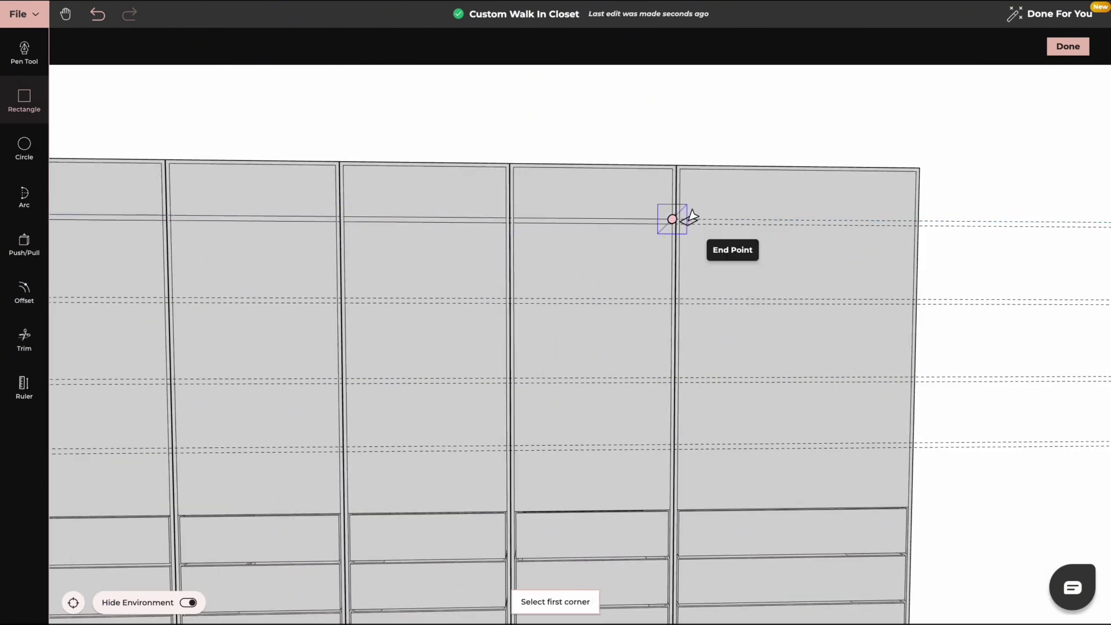
click(680, 219)
scroll(439, 260, up, 5)
key(Escape)
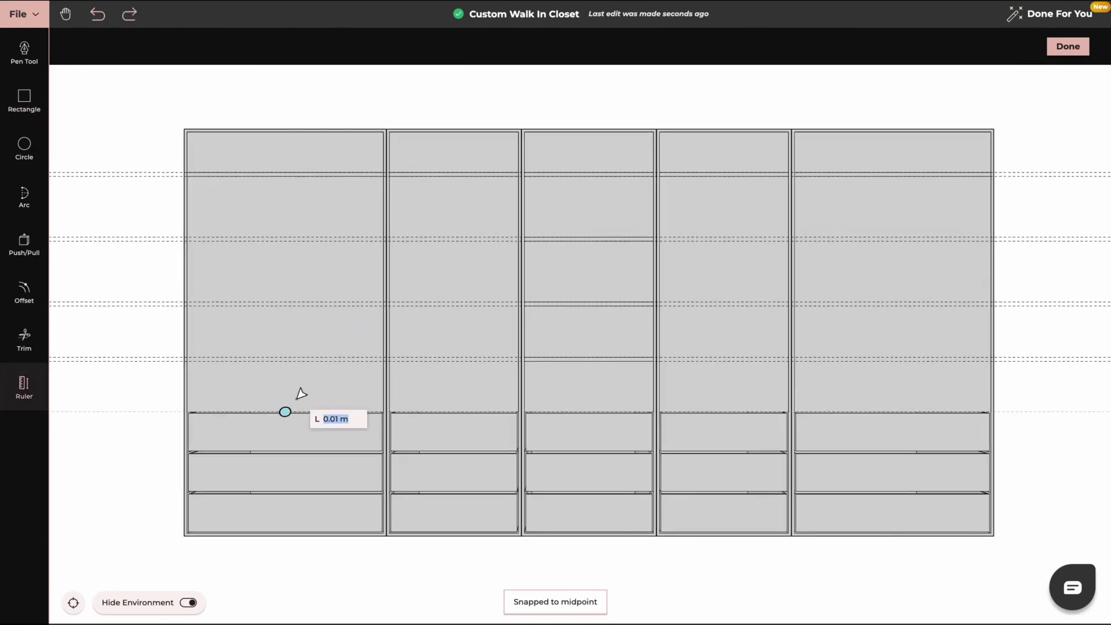
Step: Add a horizontal guideline just above the top drawers and draw a thin rectangle up to it in each panel
click(300, 381)
key(Escape)
right_drag(309, 428, 410, 384)
scroll(410, 384, down, 1)
scroll(410, 384, up, 5)
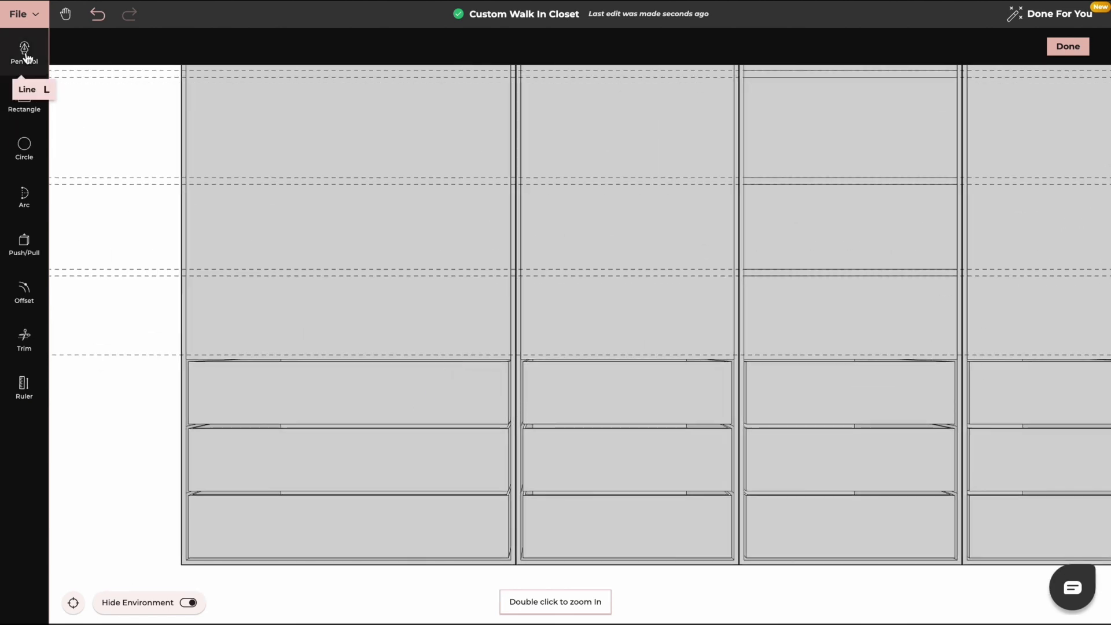
click(25, 53)
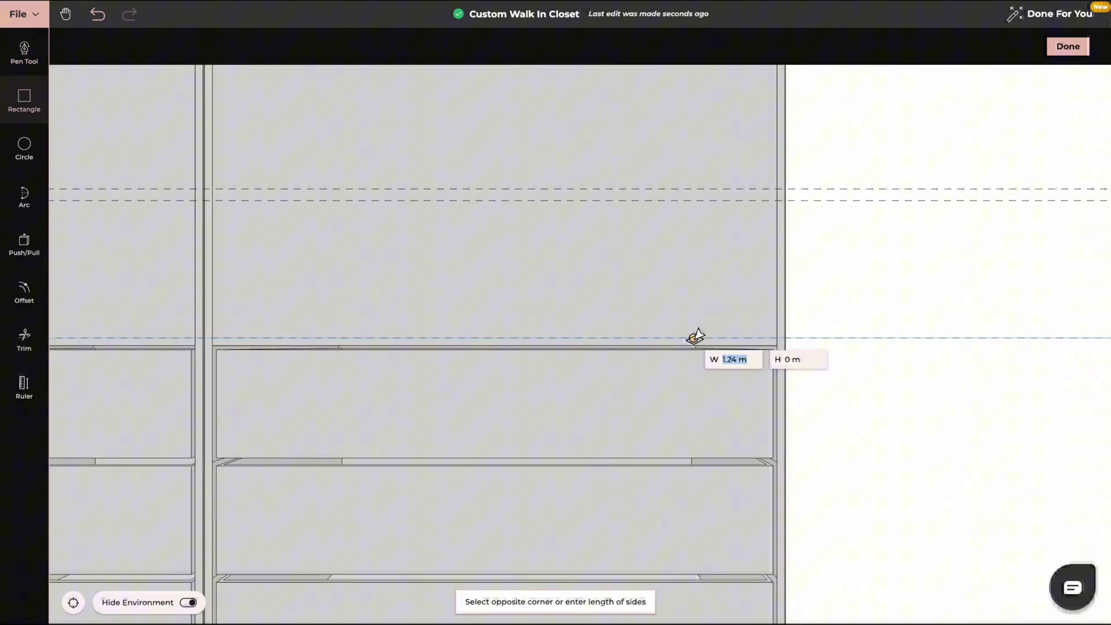
click(773, 339)
key(Escape)
scroll(347, 371, down, 5)
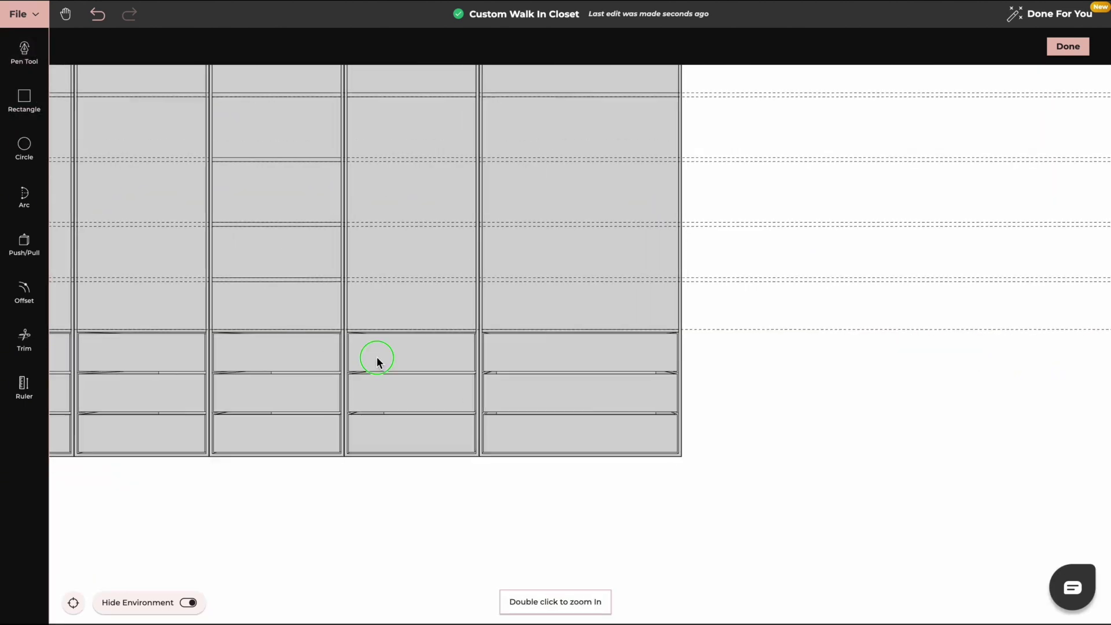
Step: Remove all the horizontal guidelines crossing the closet front, keeping the drawn shelf outlines
right_drag(377, 356, 667, 416)
click(25, 339)
drag(112, 133, 116, 405)
key(Escape)
right_drag(415, 410, 429, 428)
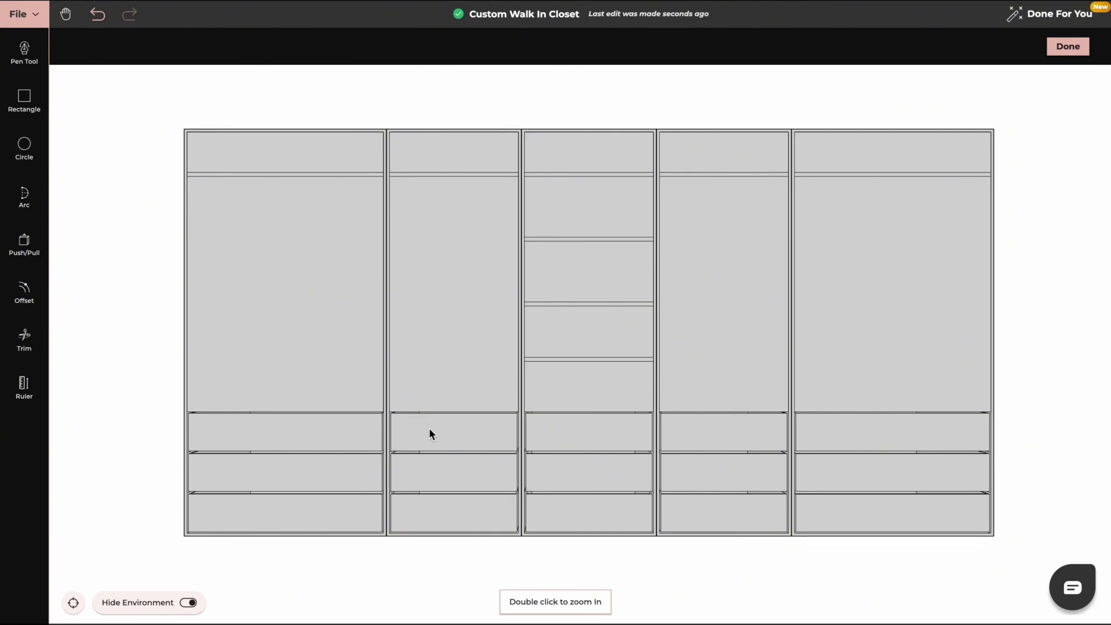
Step: Push the left panel's tall face and its upper compartment face 0.6 m inward
key(p)
click(419, 303)
text(0.6)
key(Return)
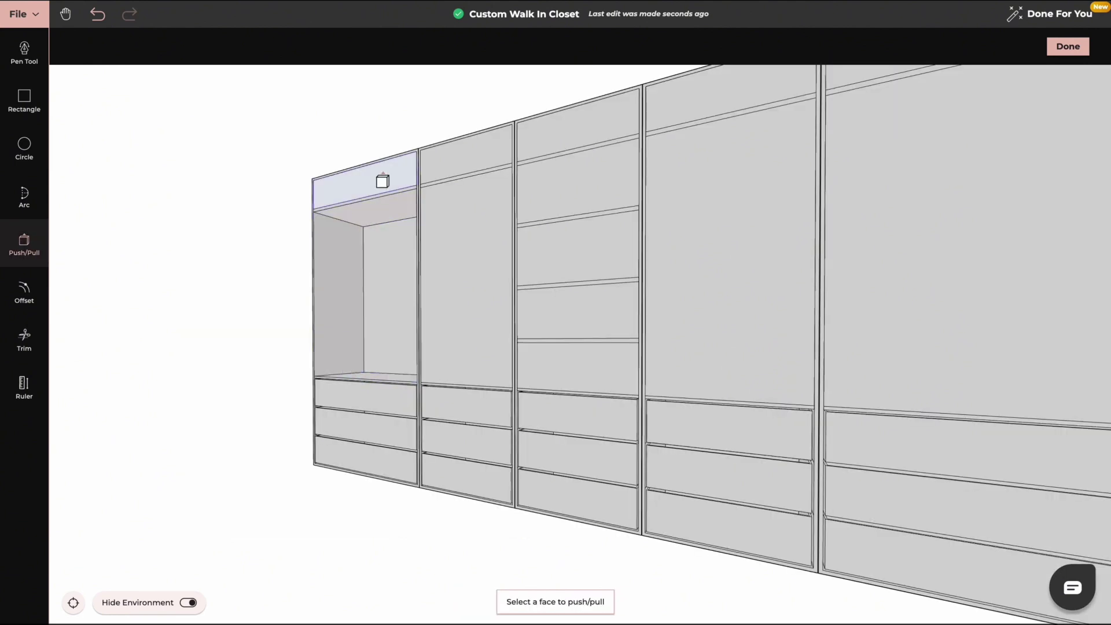
click(382, 181)
text(0.6)
key(Return)
Step: Push the second panel's tall face and upper compartment face 0.6 m inward
click(465, 235)
text(0.6)
key(Return)
click(486, 169)
Step: Push the middle panel's shelf compartments 0.6 m inward and recess the fourth and fifth panels' faces to the same depth
click(570, 157)
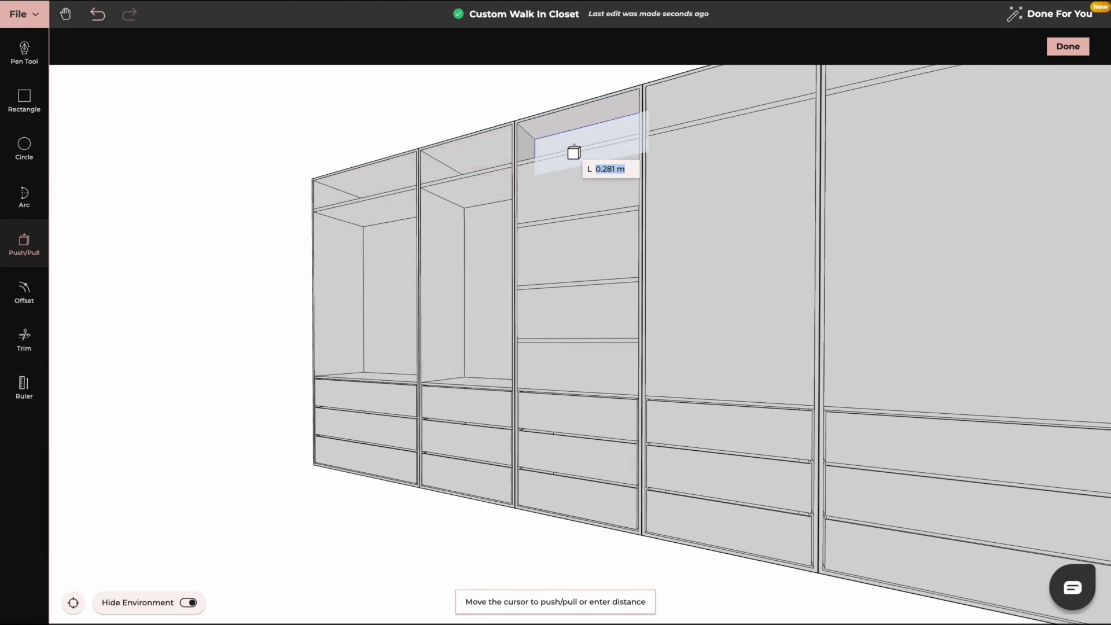
key(Return)
click(595, 176)
text(0.6)
key(Return)
click(578, 250)
text(0.6)
key(Return)
click(598, 313)
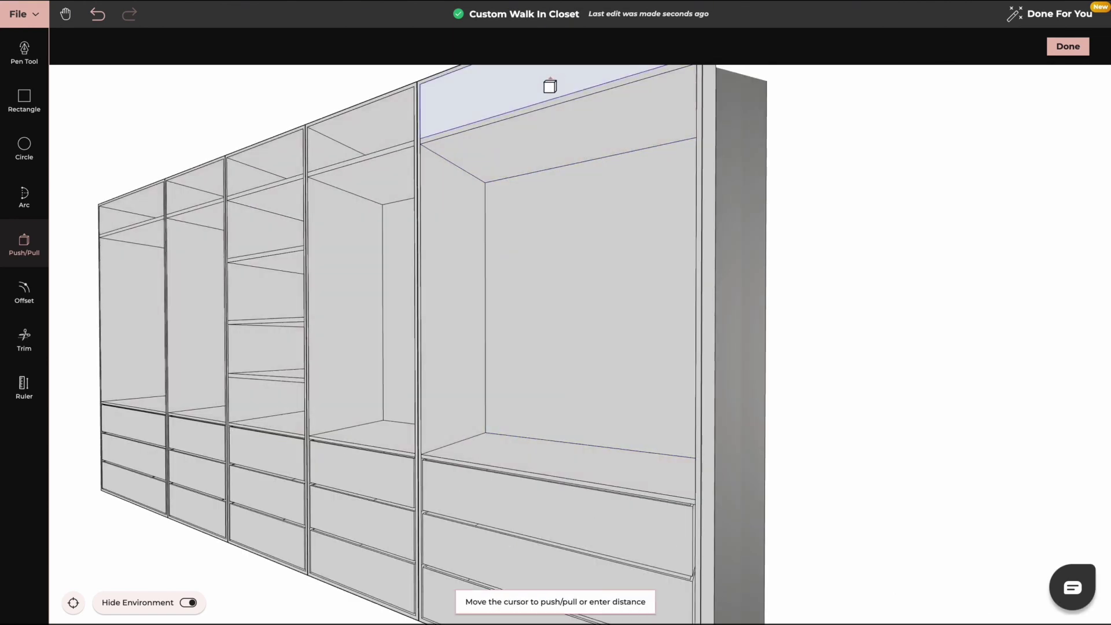
click(567, 99)
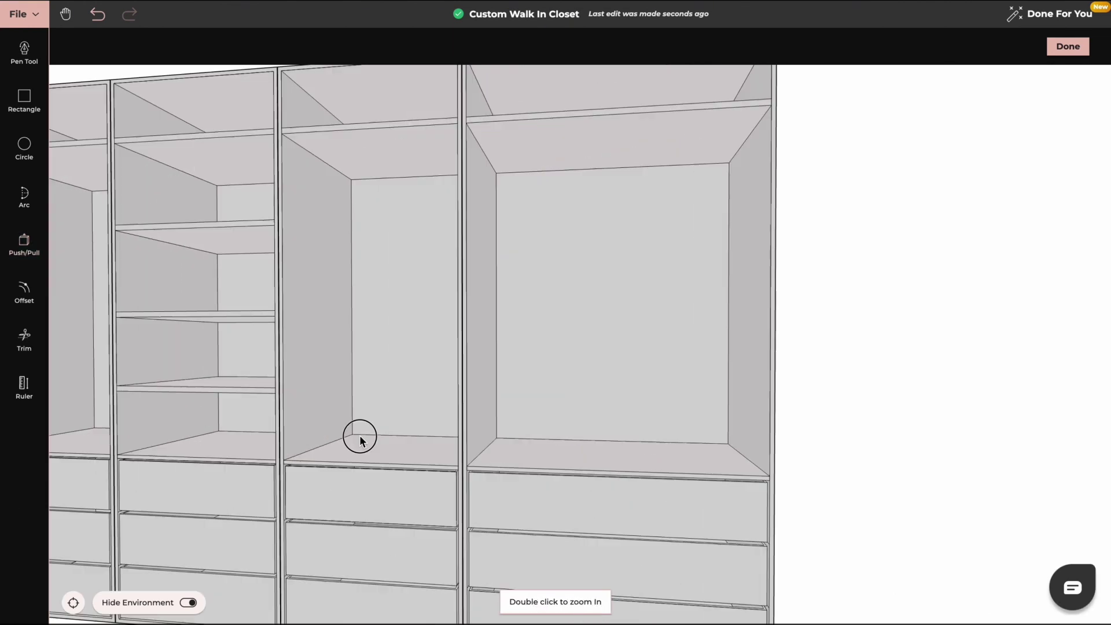
Step: On the left panel's inner side wall, place guidelines 0.1 m below the top edge and 0.3 m from the back edge
drag(358, 439, 488, 280)
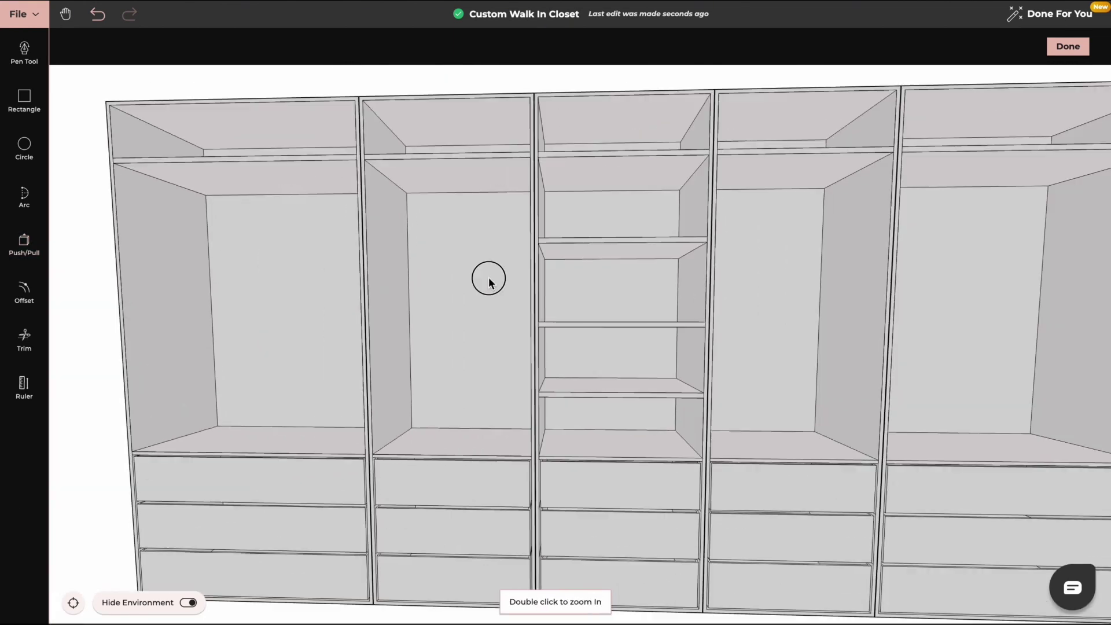
drag(405, 347, 431, 337)
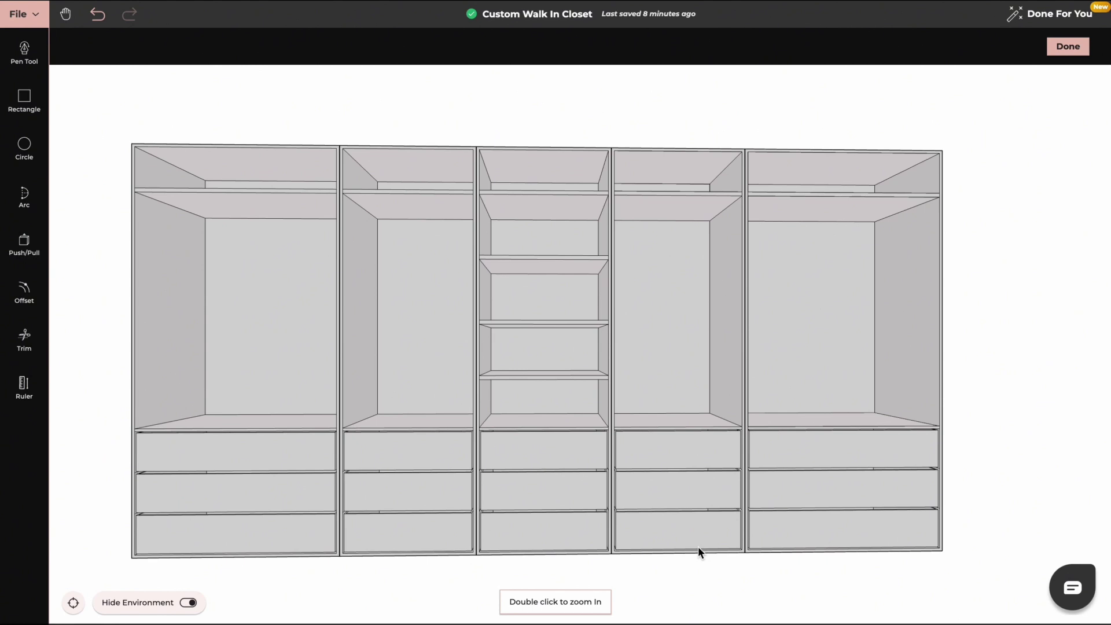
double_click(186, 255)
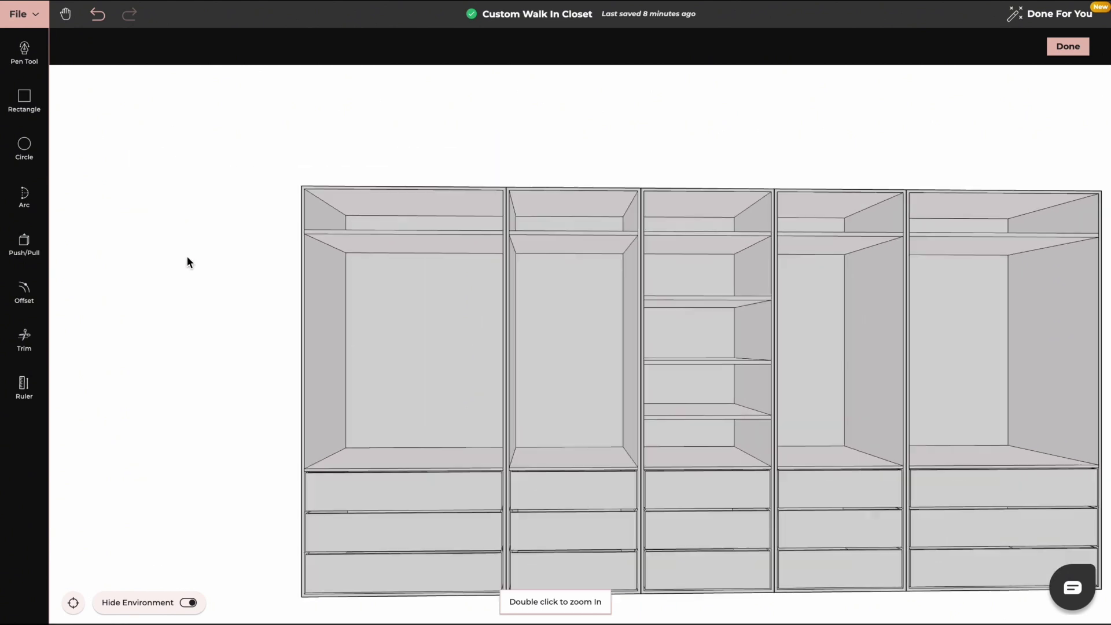
drag(462, 360, 320, 313)
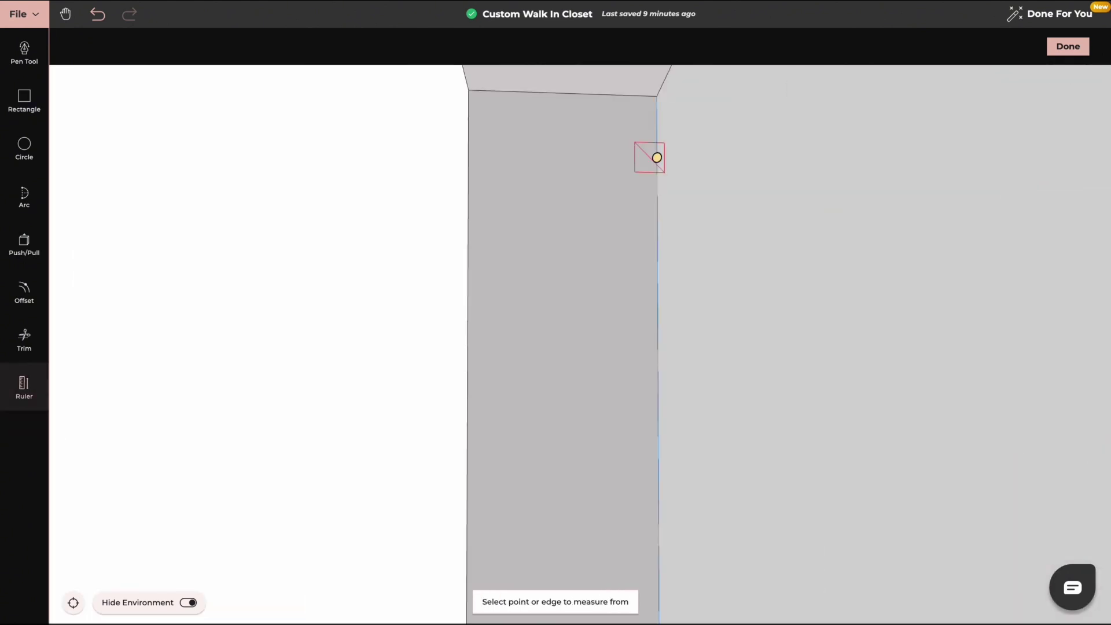
click(563, 93)
text(0.1)
key(Return)
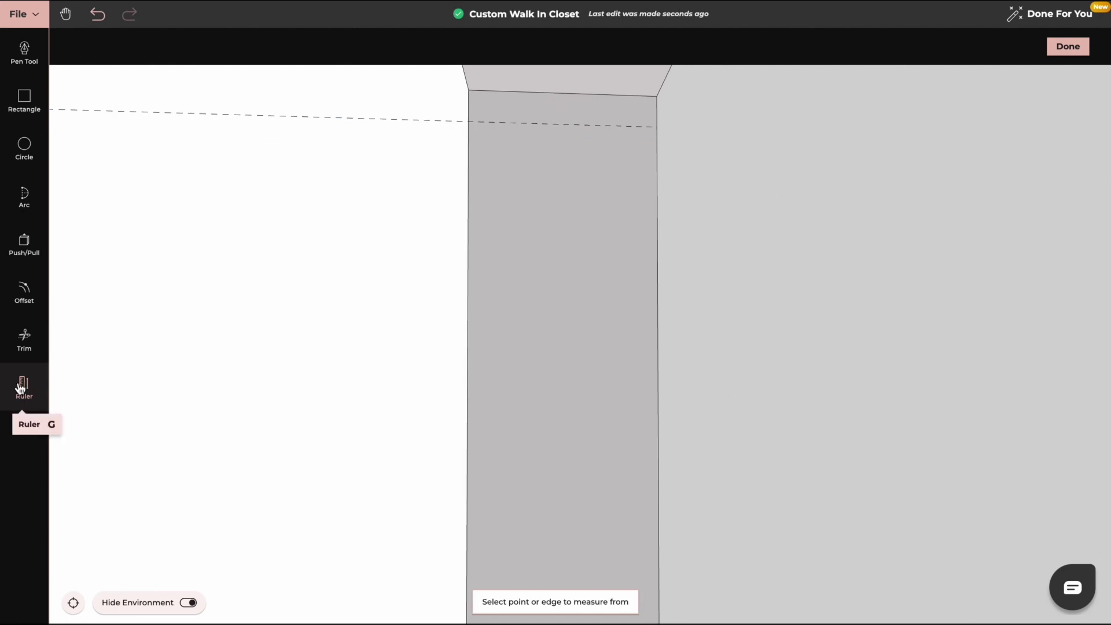
click(657, 251)
text(0.3)
key(Return)
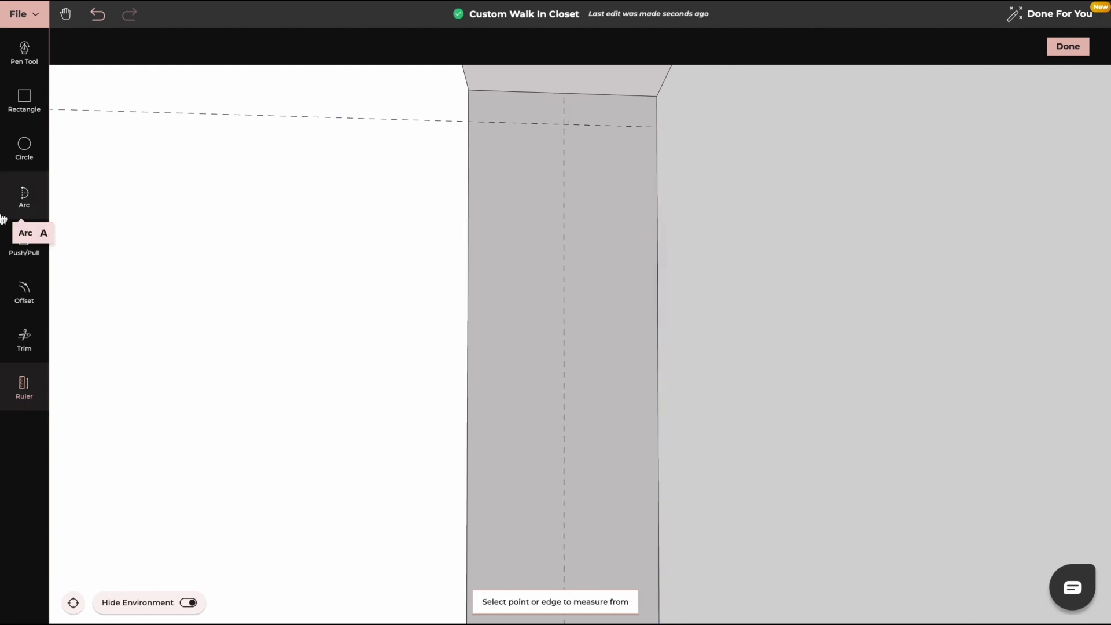
Step: Draw a circle with a 0.025 m radius centred where the two guidelines cross on the side wall
click(25, 147)
click(564, 124)
text(0.025)
key(Return)
Step: Extrude the circle across to the opposite side wall to form a hanging rod
drag(381, 229, 470, 221)
click(24, 245)
click(425, 183)
drag(428, 191, 601, 224)
click(771, 226)
Step: Extrude the rod circle on the fourth panel's side wall across the compartment to form another hanging rod
scroll(658, 312, down, 3)
drag(658, 312, 501, 286)
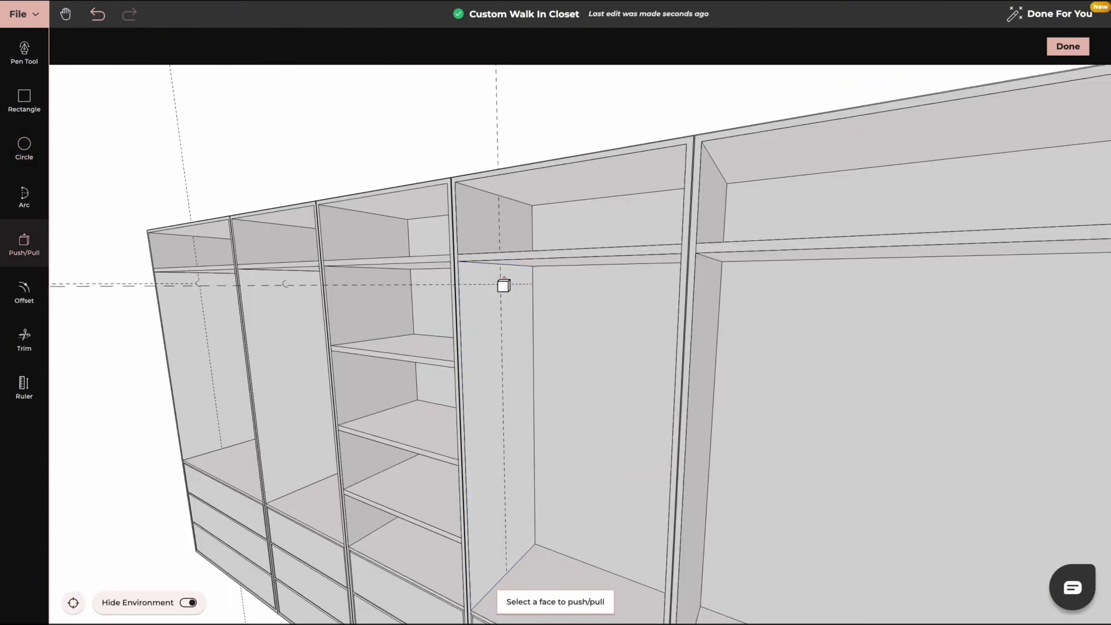
click(501, 285)
drag(809, 334, 894, 275)
click(949, 275)
scroll(966, 277, down, 3)
key(Escape)
drag(966, 278, 425, 425)
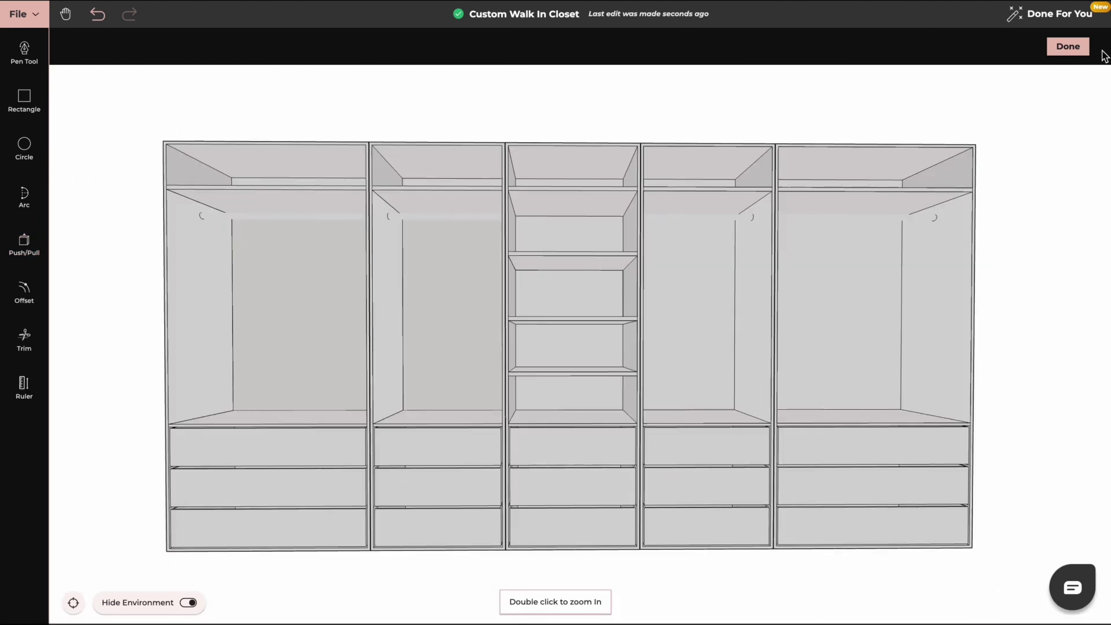
Step: Finish editing the custom product and search the matte wood furniture textures for "oak"
click(1068, 47)
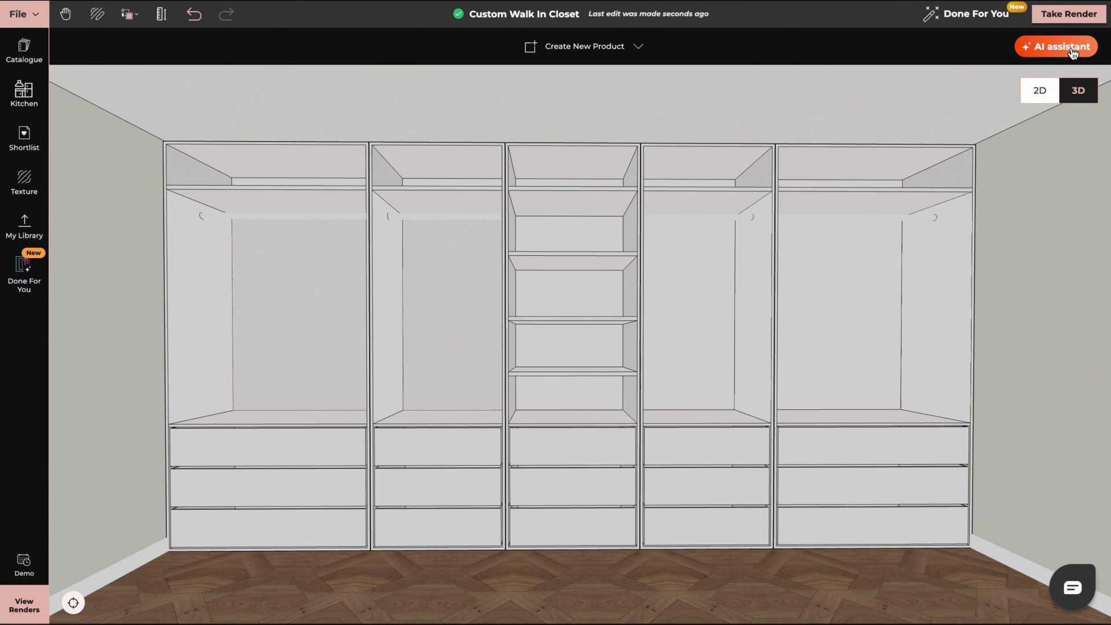
click(24, 184)
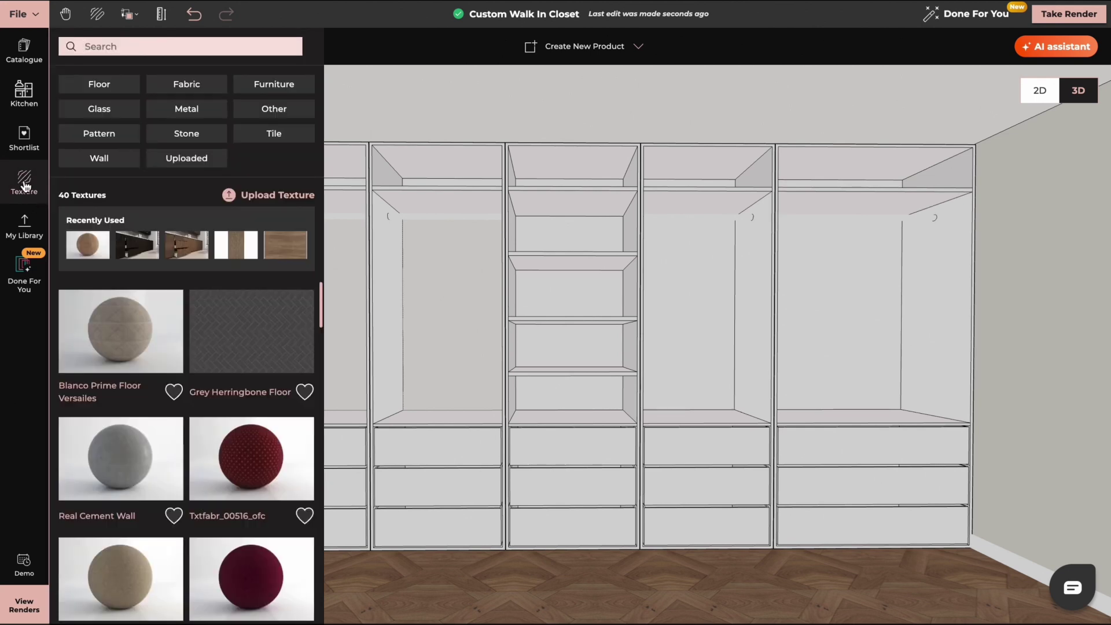
click(299, 82)
text(oak)
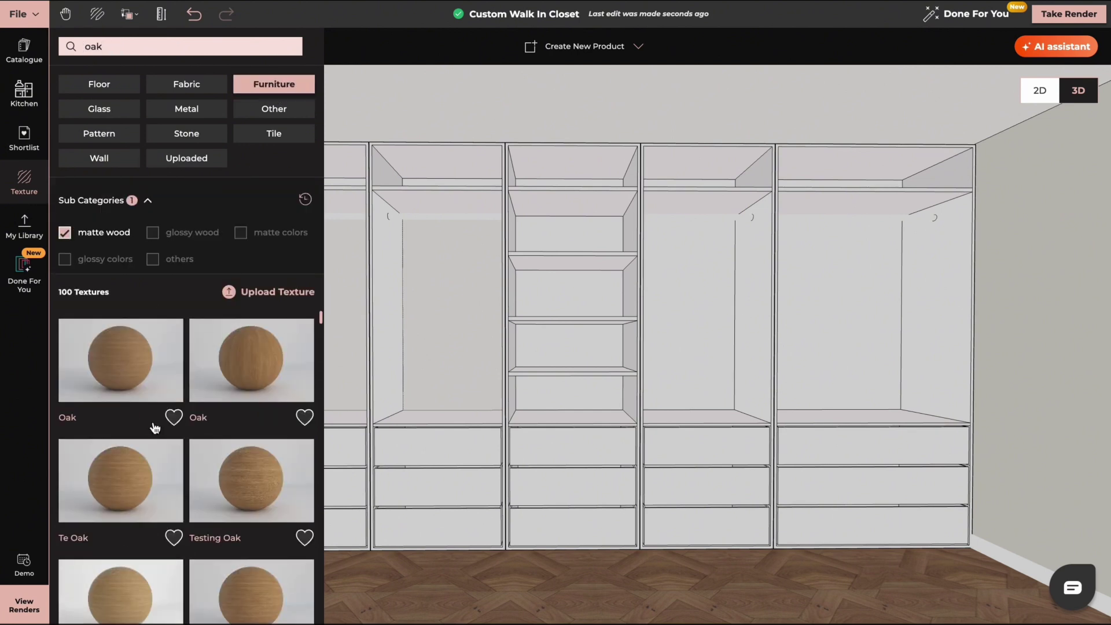
Step: Apply a dark brown wood texture to the second panel's back face, rotated 90 degrees with 2 tiles in Y
scroll(153, 424, down, 8)
click(174, 407)
click(446, 312)
click(1083, 512)
text(90)
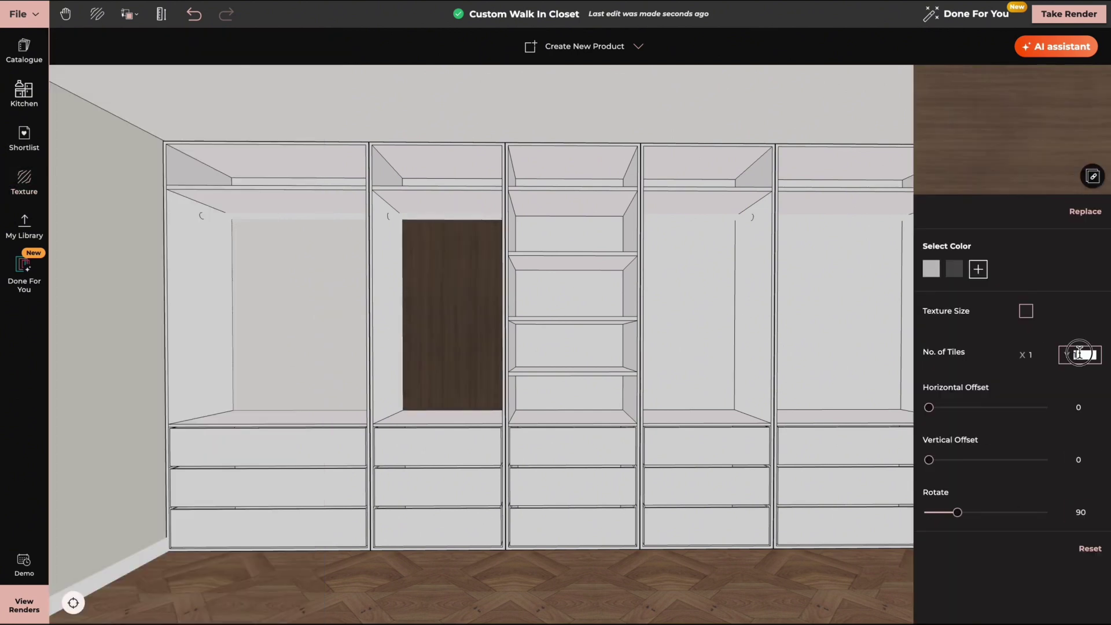
text(2)
Step: Copy the wood texture from the second panel's back face onto the left panel's tall back face
click(129, 14)
click(169, 70)
click(446, 288)
click(301, 287)
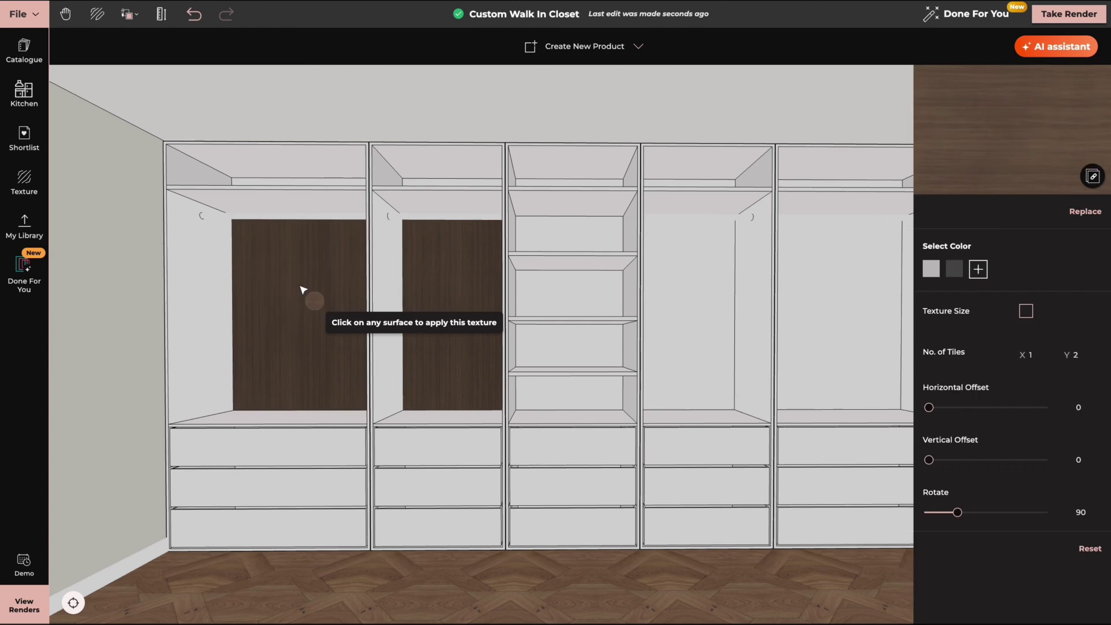
Step: Apply the copied wood texture to the back of the left panel's upper compartment and the shelf edge below it
drag(299, 176, 543, 351)
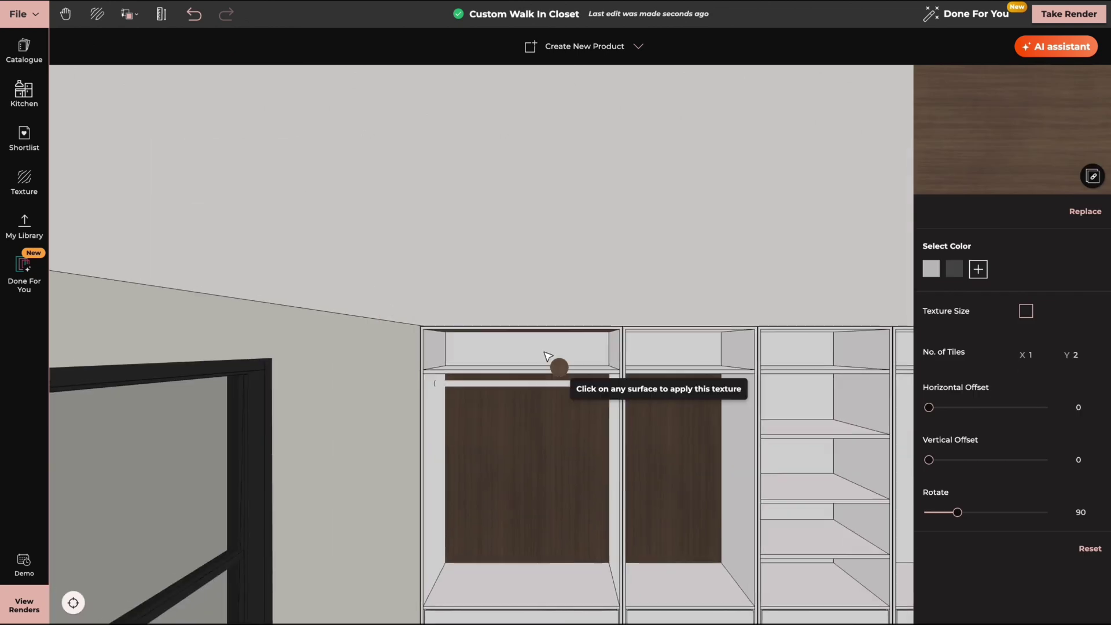
click(543, 352)
click(498, 372)
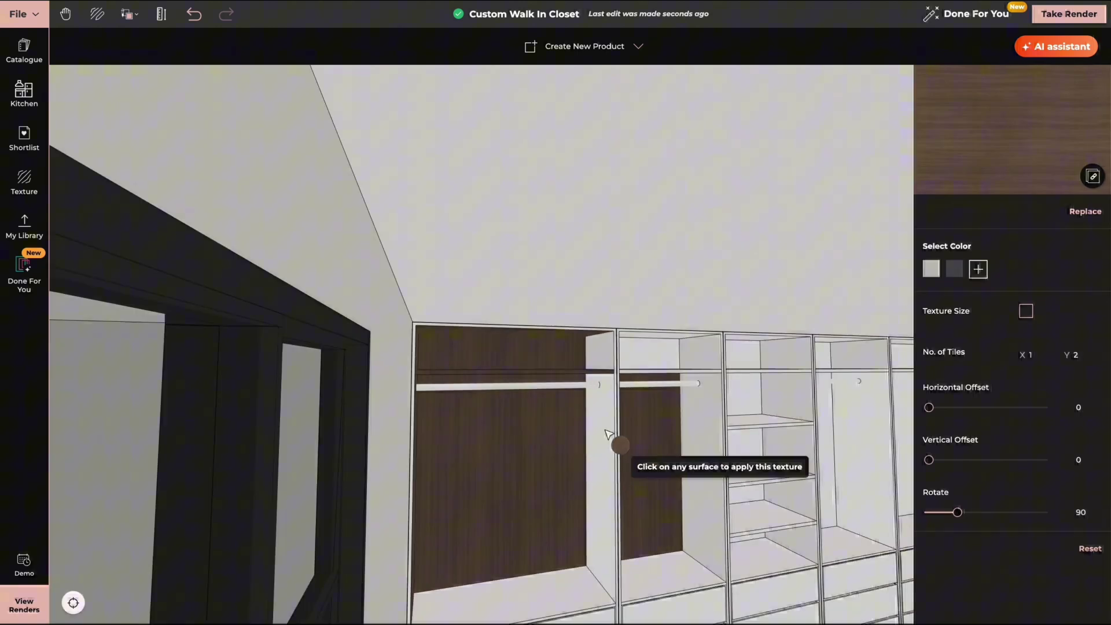
Step: Apply the copied dark wood texture to the remaining untextured faces of the closet's dividers, compartments and drawers
click(605, 429)
click(648, 336)
click(444, 160)
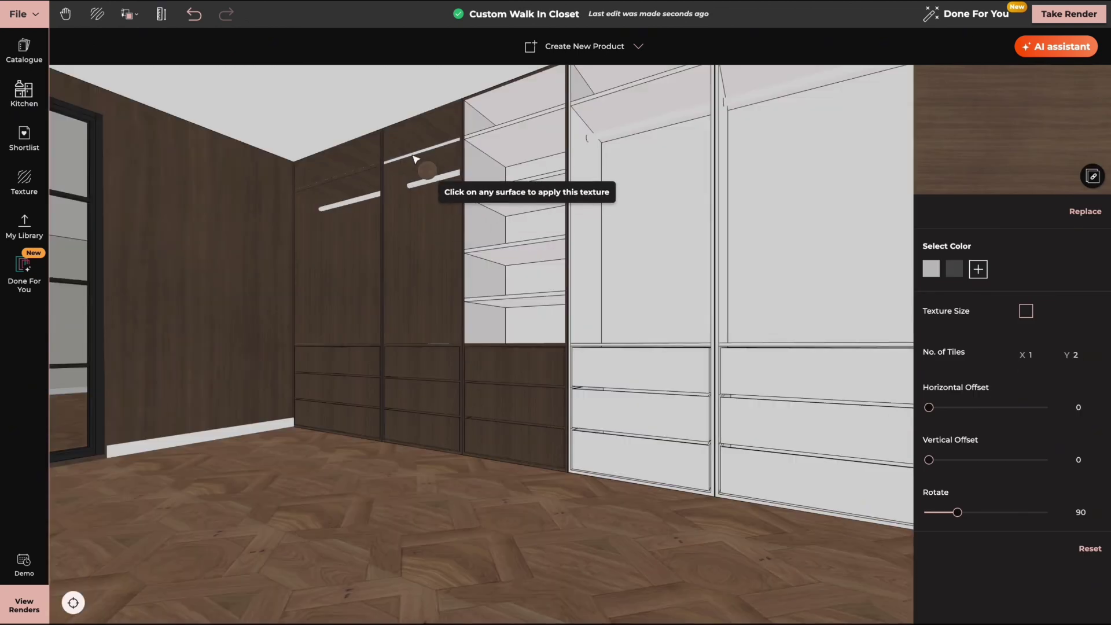
drag(415, 159, 335, 50)
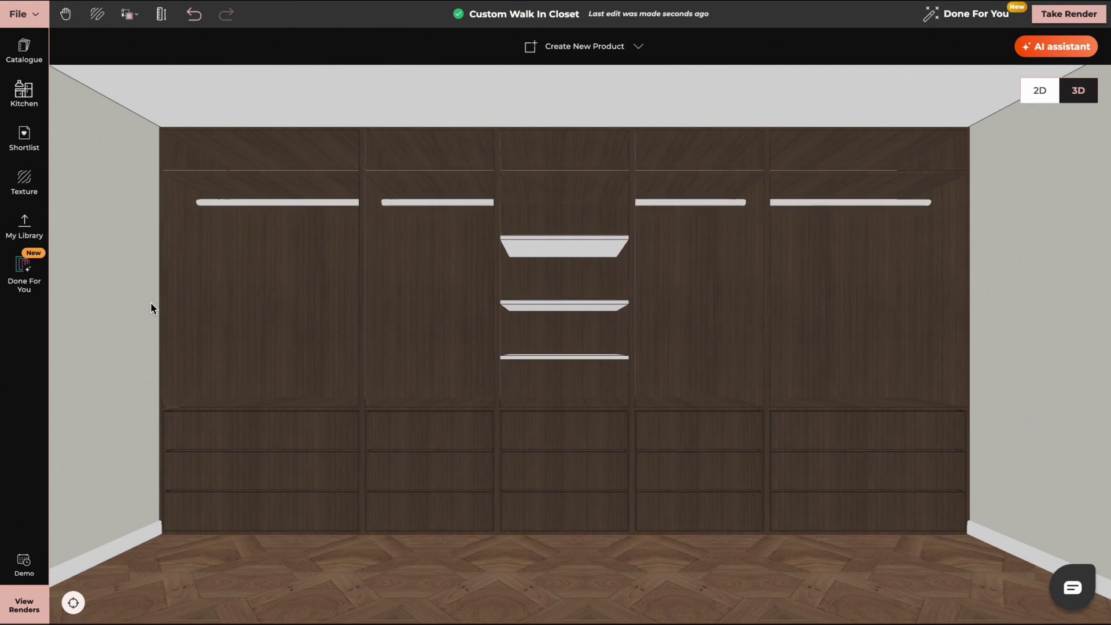
Step: Apply the Clear Glass Material texture to the three shelves in the middle panel
click(24, 181)
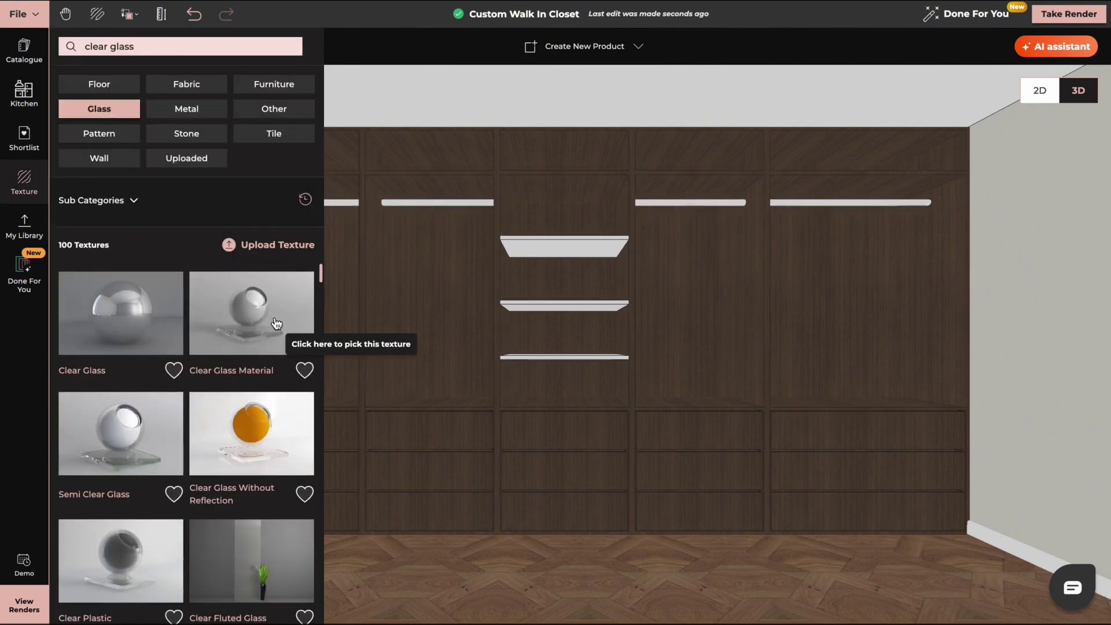
click(277, 323)
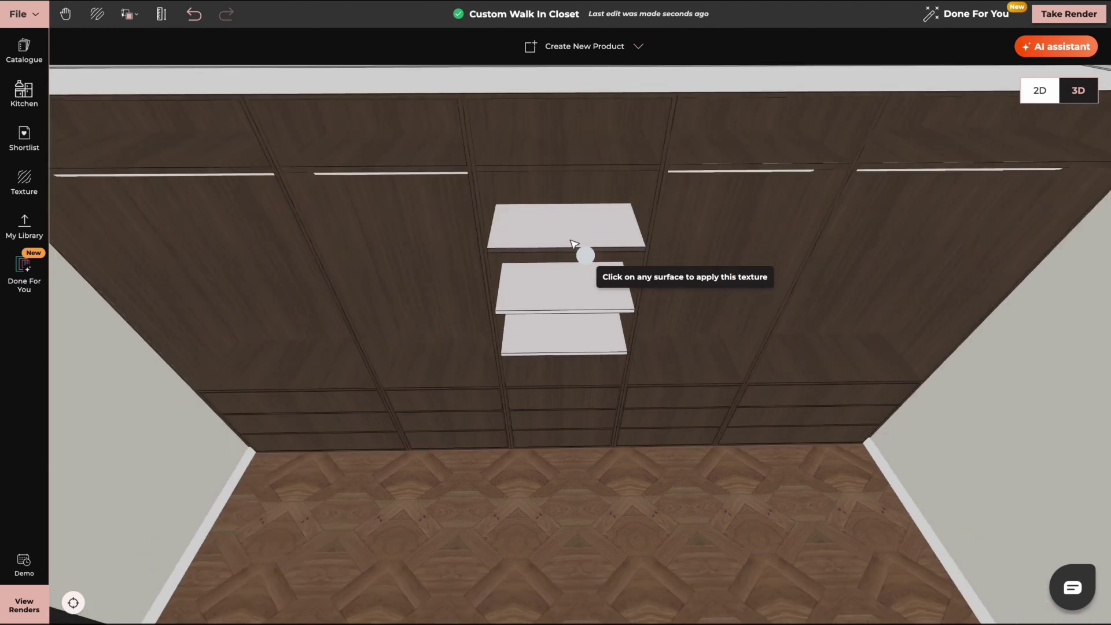
click(571, 240)
mouse_move(535, 251)
mouse_down()
mouse_move(531, 190)
mouse_move(544, 231)
mouse_up()
click(564, 312)
click(565, 364)
drag(565, 440, 564, 397)
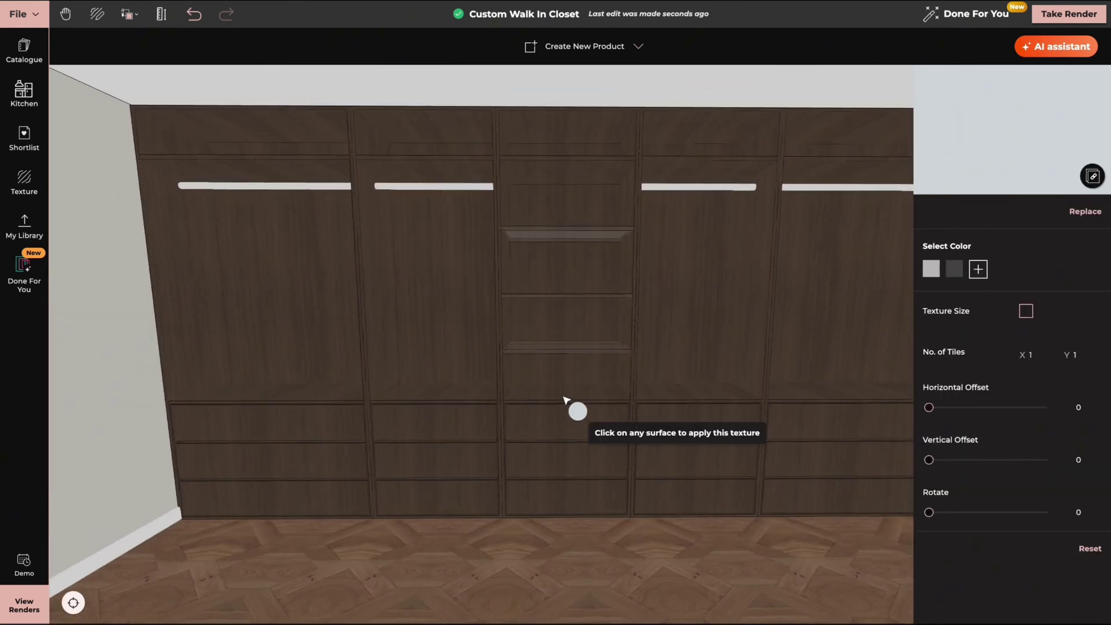
key(Escape)
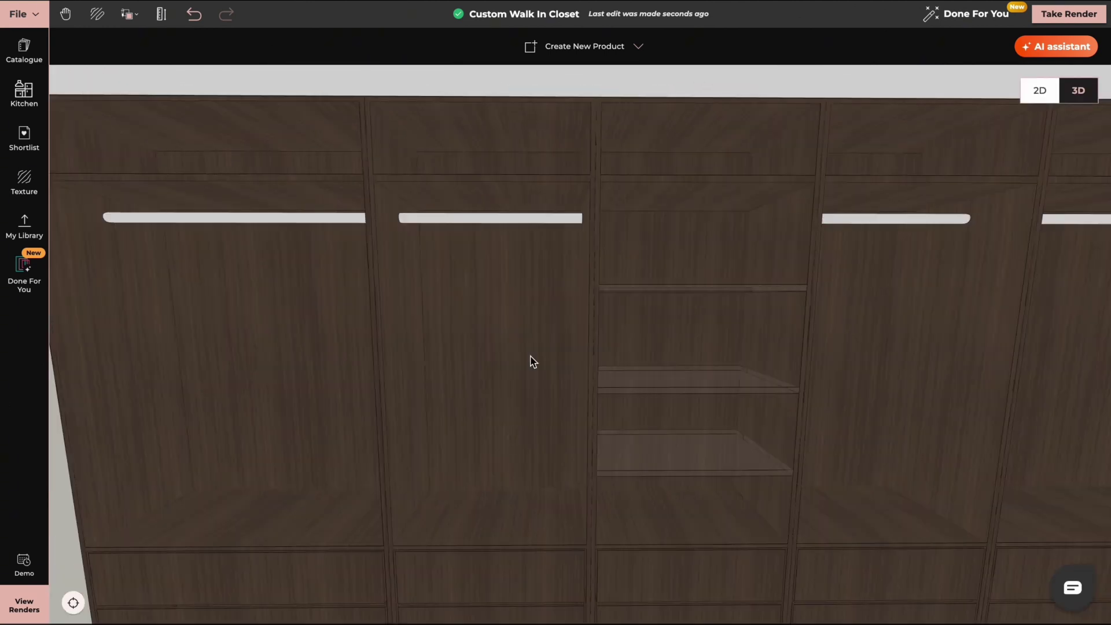
Step: Apply the Antique Brass texture to the hanging rods in all four hanging panels
click(24, 181)
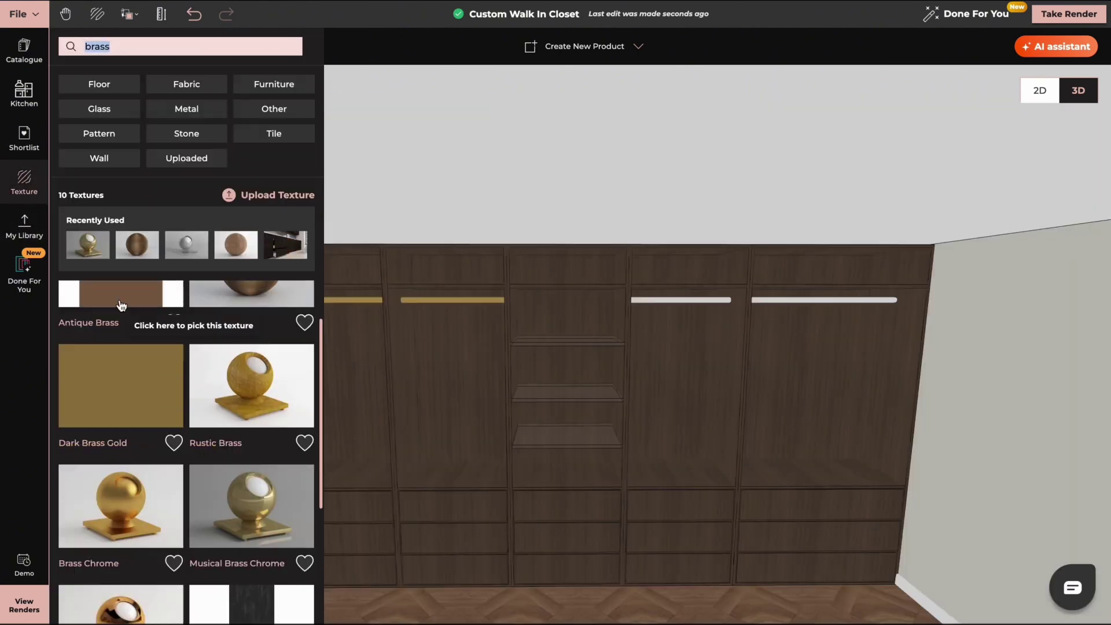
drag(121, 304, 451, 300)
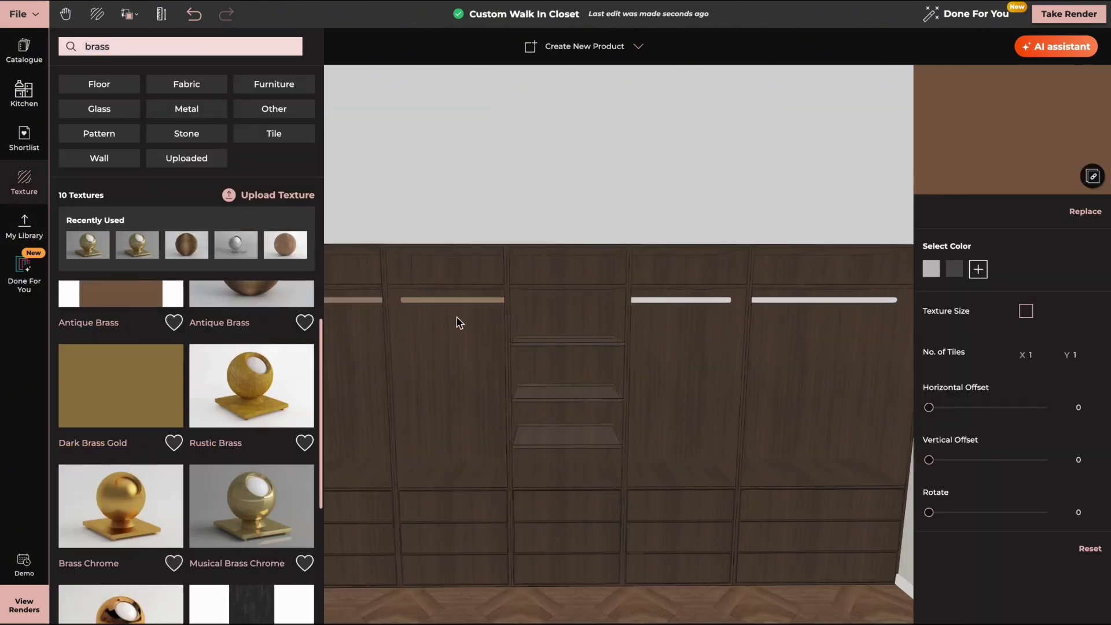
scroll(433, 342, up, 4)
drag(121, 298, 661, 304)
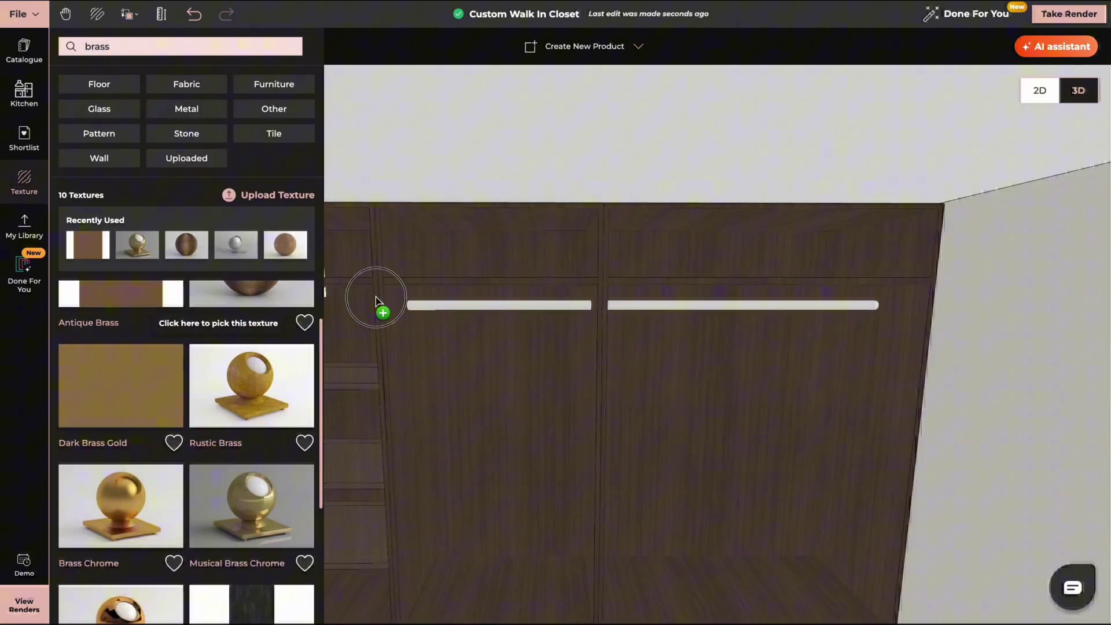
scroll(660, 379, down, 3)
key(Escape)
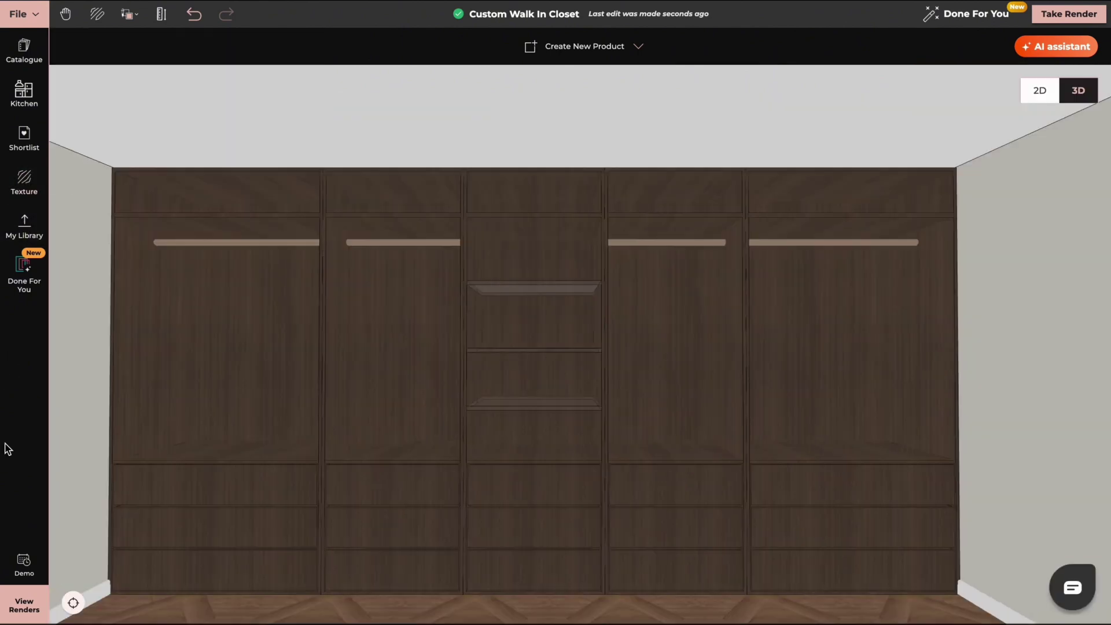
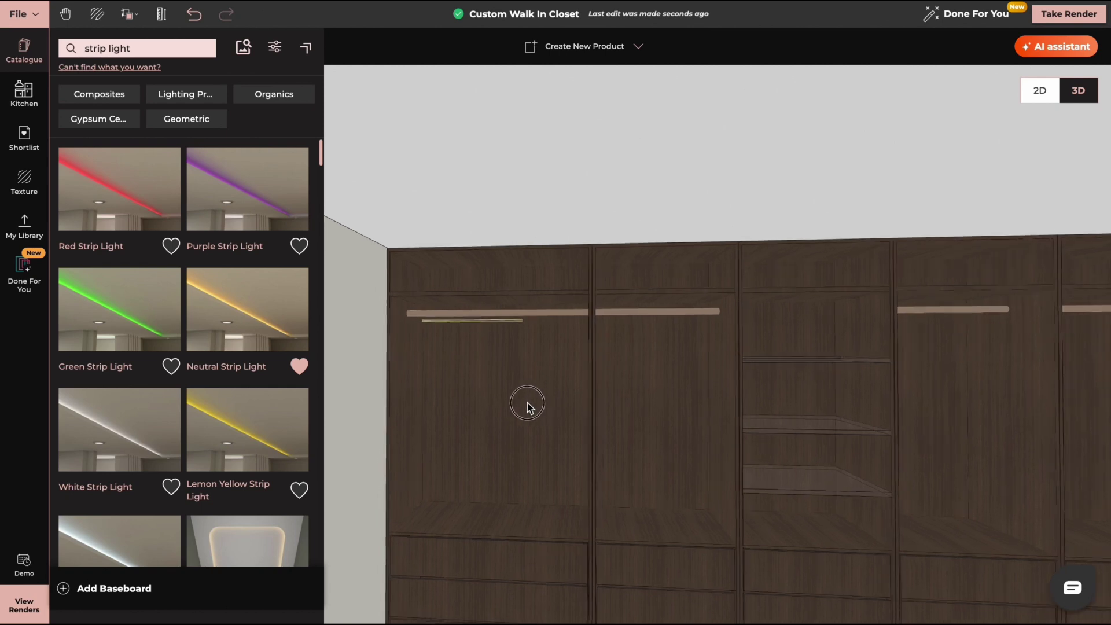
Step: Raise the strip light in the left panel above the hanging rod, against the underside of the upper shelf
scroll(479, 401, up, 5)
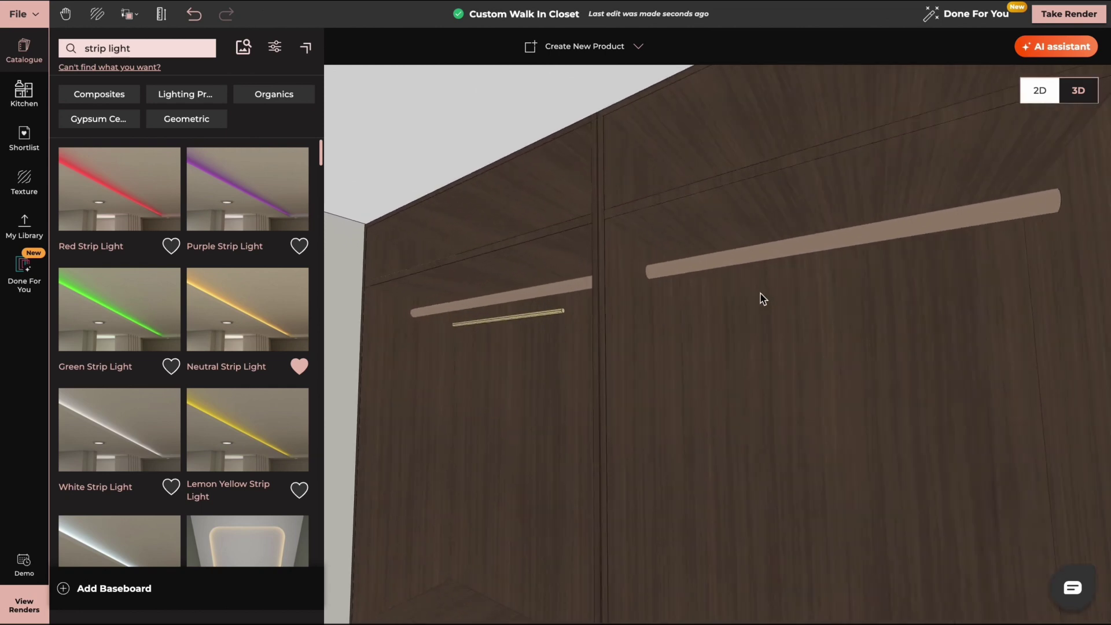
click(1, 387)
drag(471, 460, 592, 464)
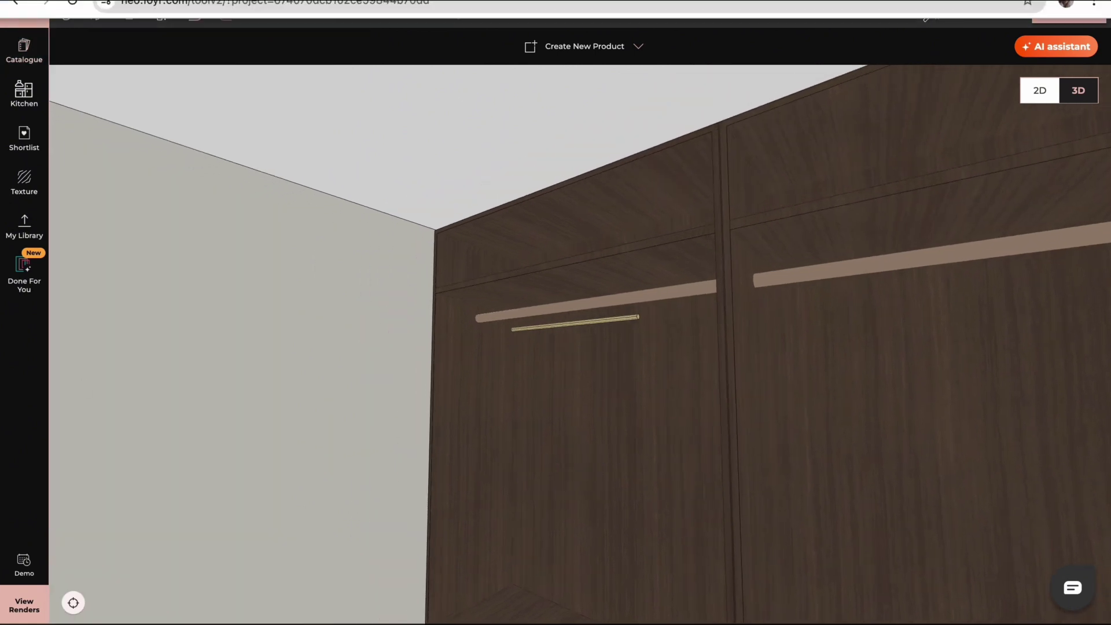
click(606, 320)
scroll(541, 368, up, 3)
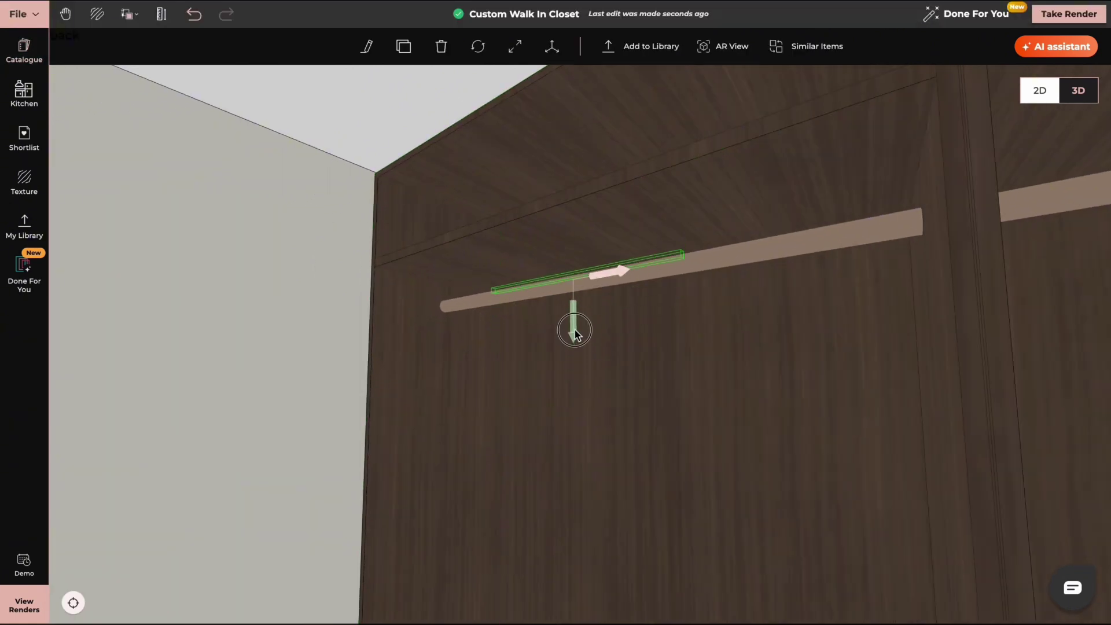
drag(575, 335, 489, 329)
scroll(444, 354, down, 3)
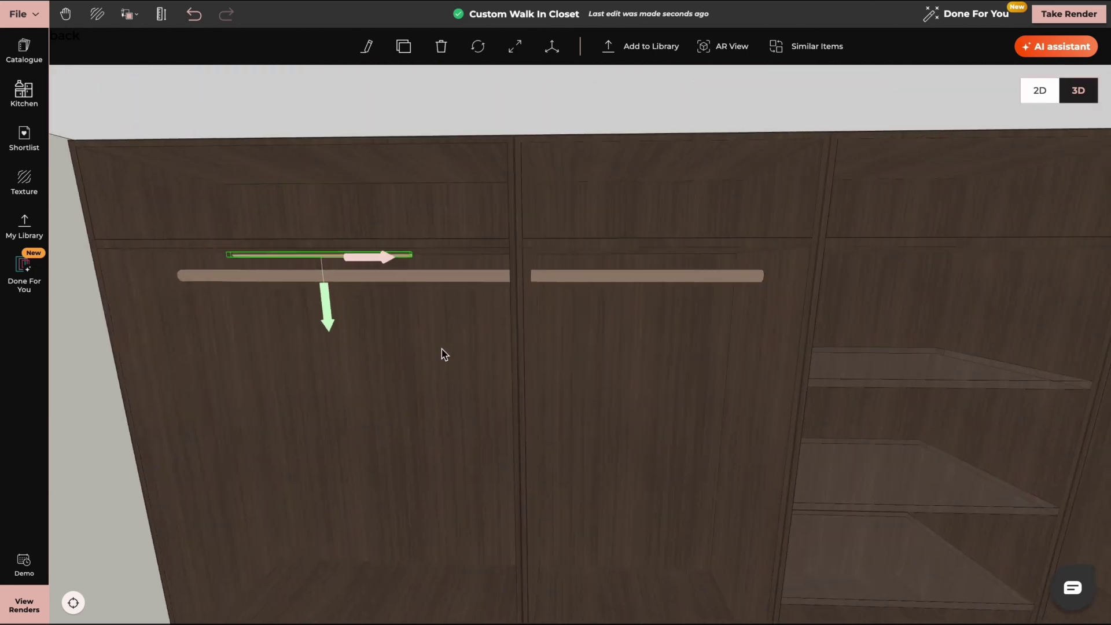
Step: Array the strip light across the closet panels with a count of 5
drag(412, 256, 859, 278)
text(5)
key(Return)
scroll(588, 432, down, 2)
drag(925, 382, 861, 315)
click(576, 218)
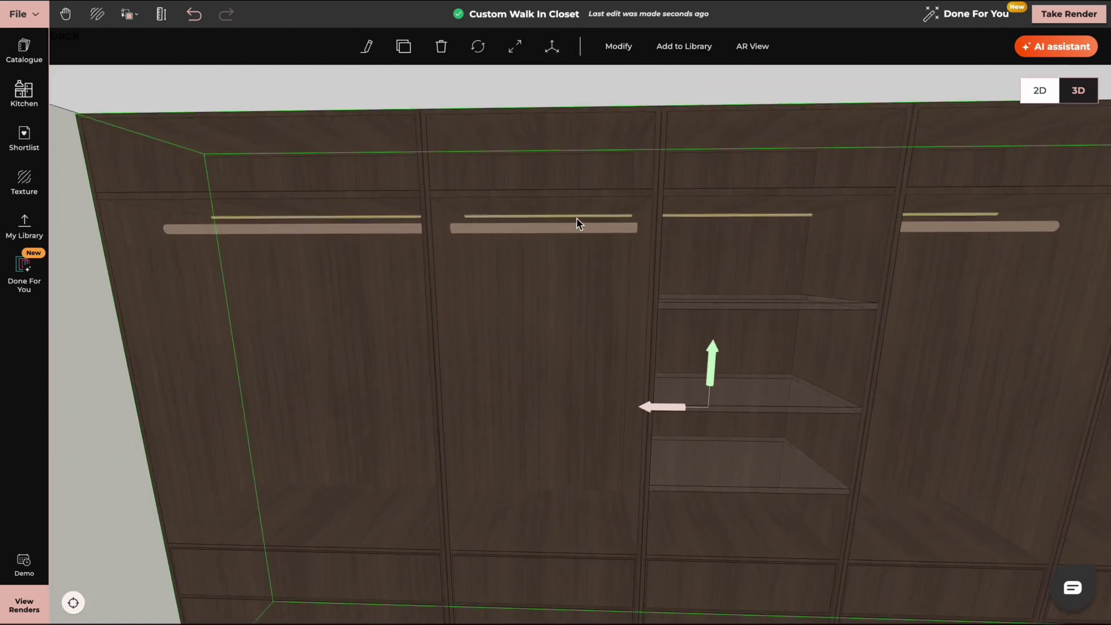
Step: Position the row of strip lights along the front edge of the closet's upper shelf
scroll(577, 208, up, 3)
drag(577, 203, 577, 231)
click(194, 14)
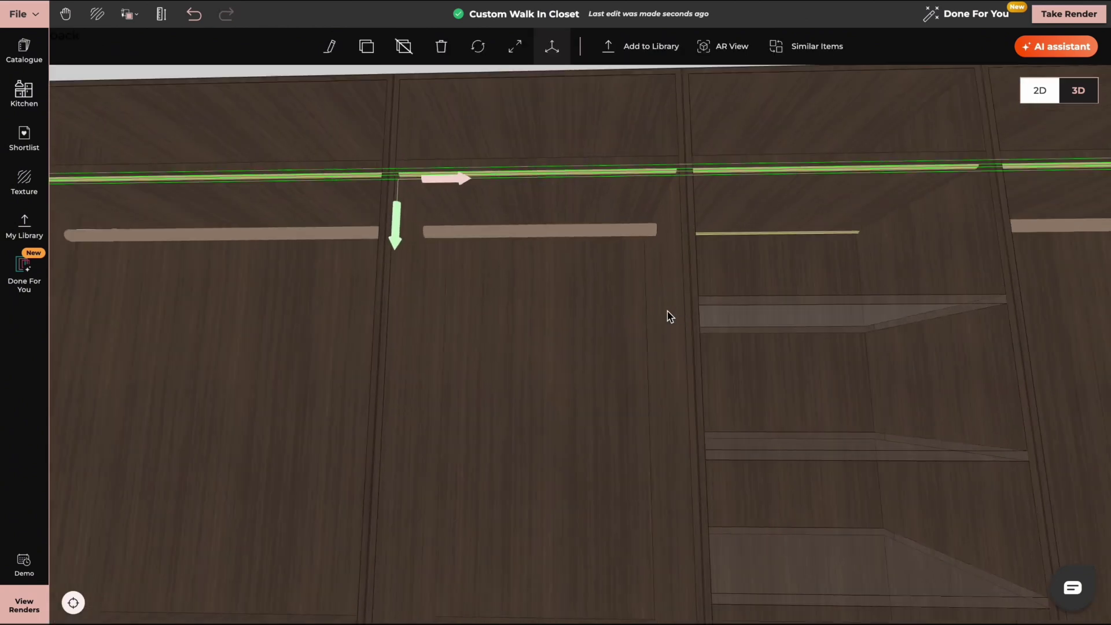
scroll(667, 314, down, 3)
drag(696, 240, 696, 241)
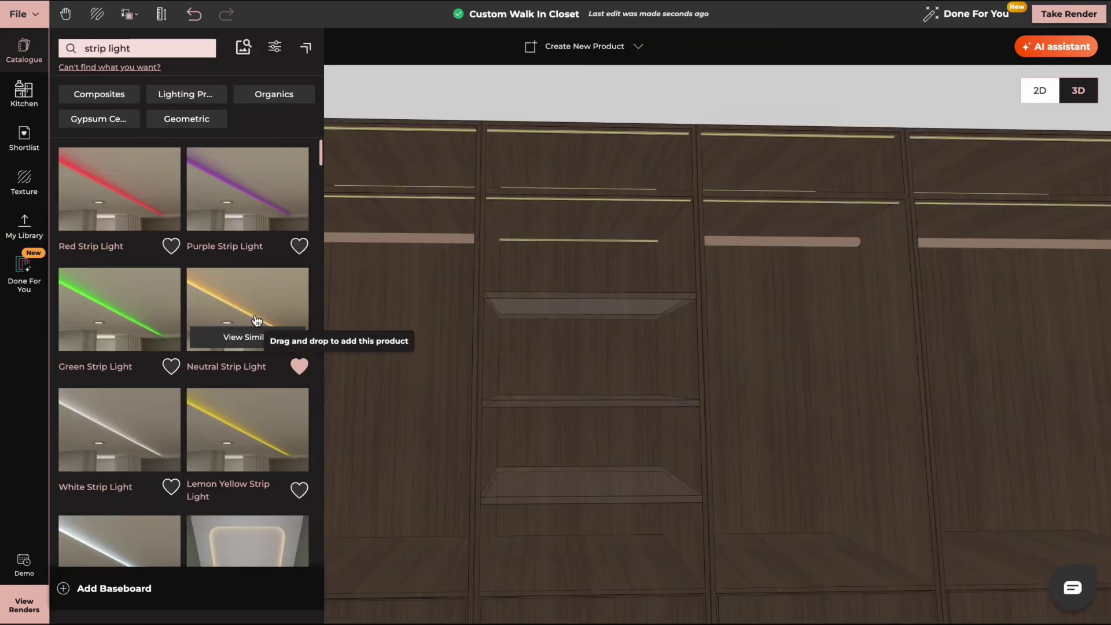
Step: Add a Neutral Strip Light beneath the middle panel's top glass shelf and stretch it to fit the shelf
drag(278, 332, 575, 355)
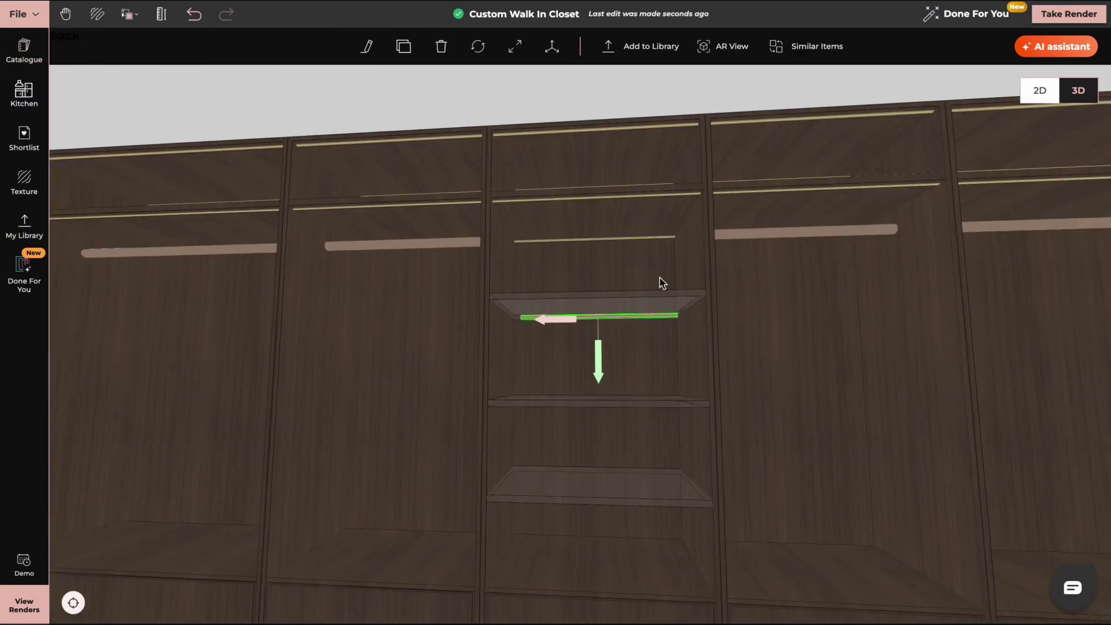
scroll(659, 283, up, 3)
click(515, 46)
drag(795, 357, 593, 350)
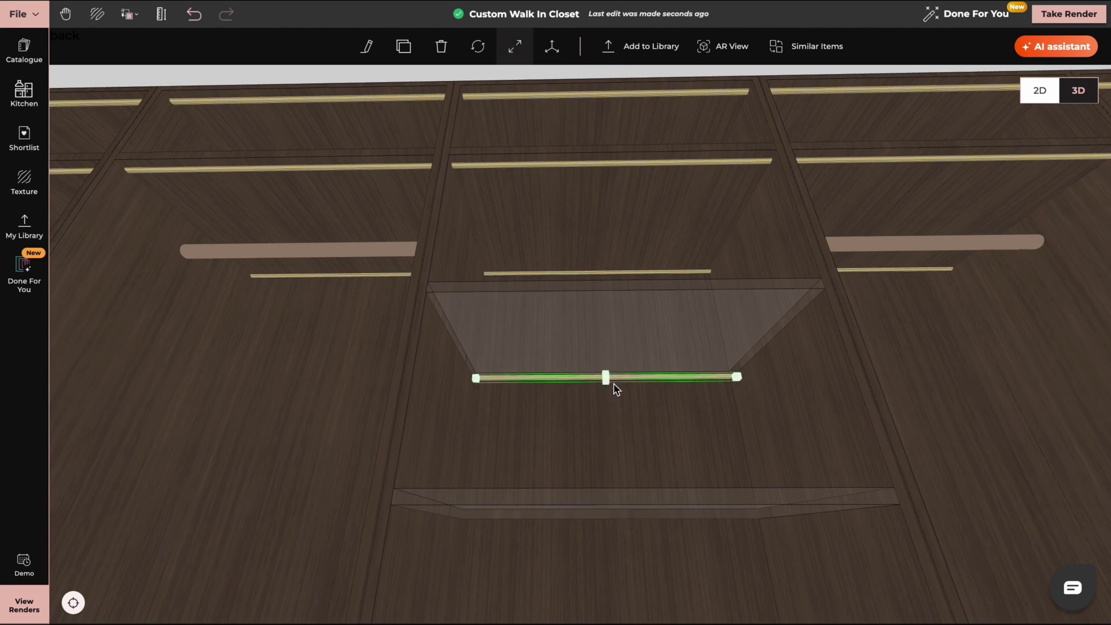
click(457, 364)
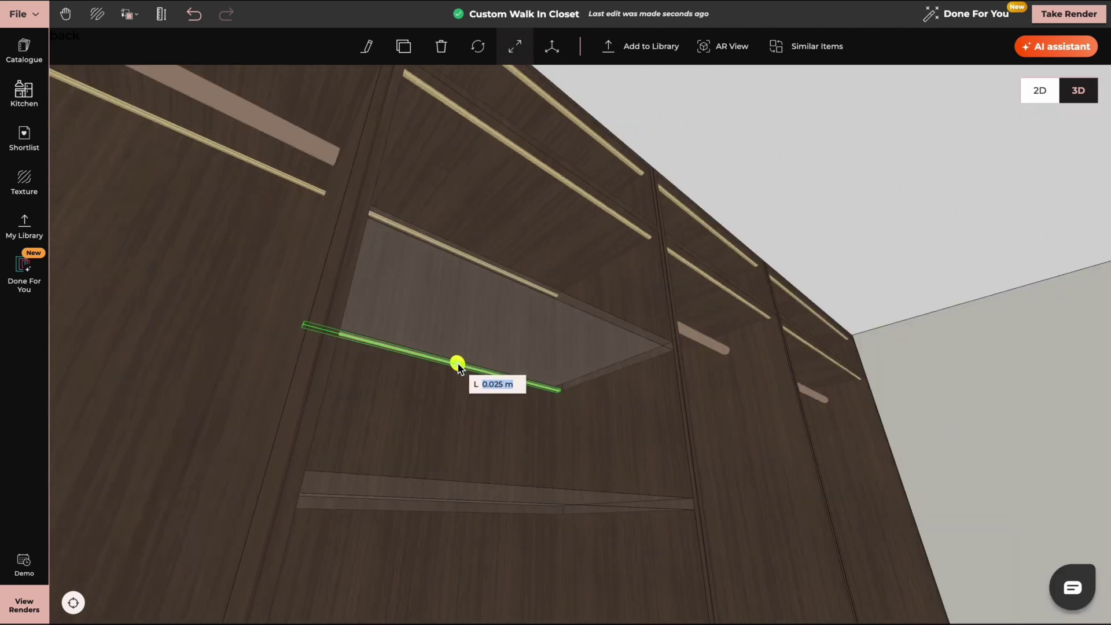
click(491, 379)
drag(579, 510, 578, 509)
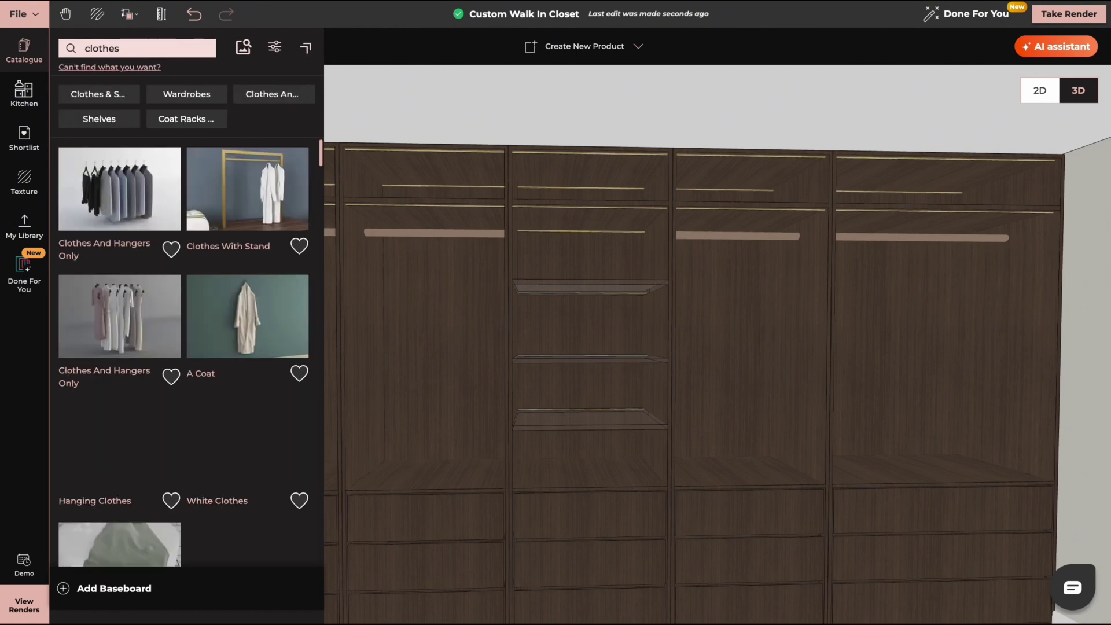
Step: Place Hanging Clothes in the second panel and the long-dress Clothes And Hangers Only set in the left panel
right_drag(359, 424, 458, 399)
drag(129, 444, 677, 303)
drag(133, 312, 460, 409)
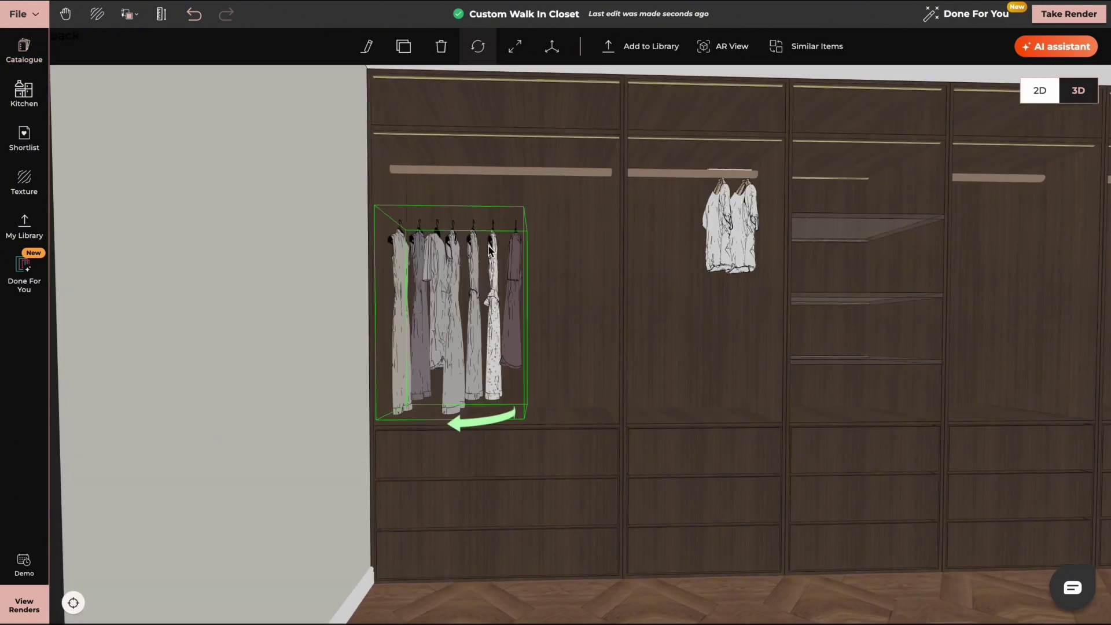
Step: Turn the long-dress set in the left panel around and raise it towards the hanging rod
click(369, 46)
click(1058, 258)
click(551, 46)
drag(461, 365, 430, 326)
scroll(431, 330, down, 5)
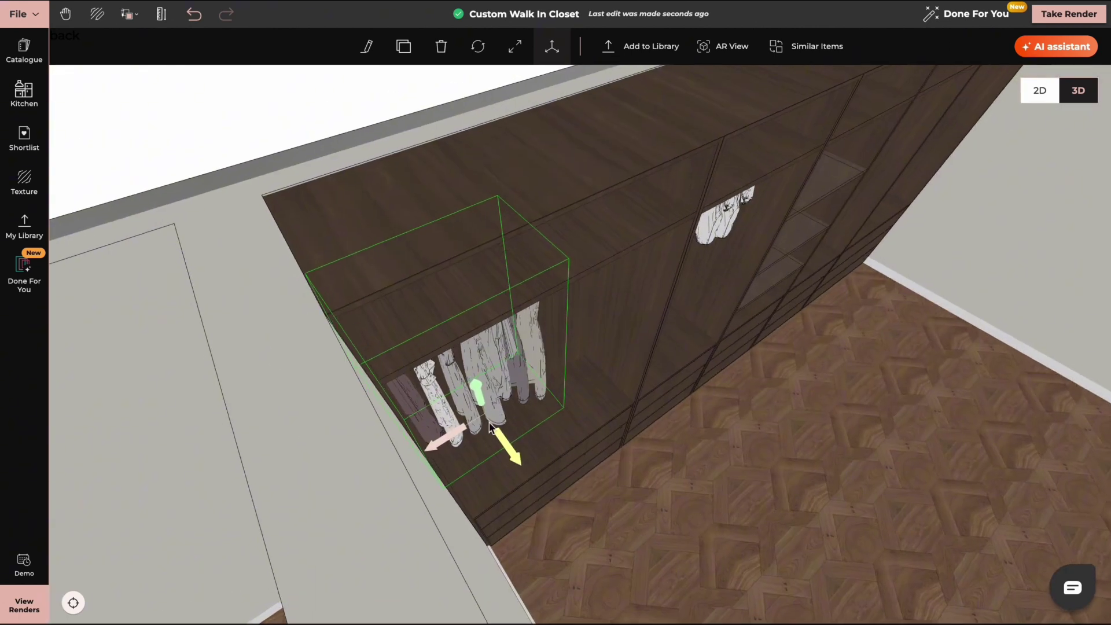
Step: Adjust the depth and height of the long-dress set so its hangers rest on the left panel's rod
drag(517, 458, 503, 414)
scroll(503, 415, up, 3)
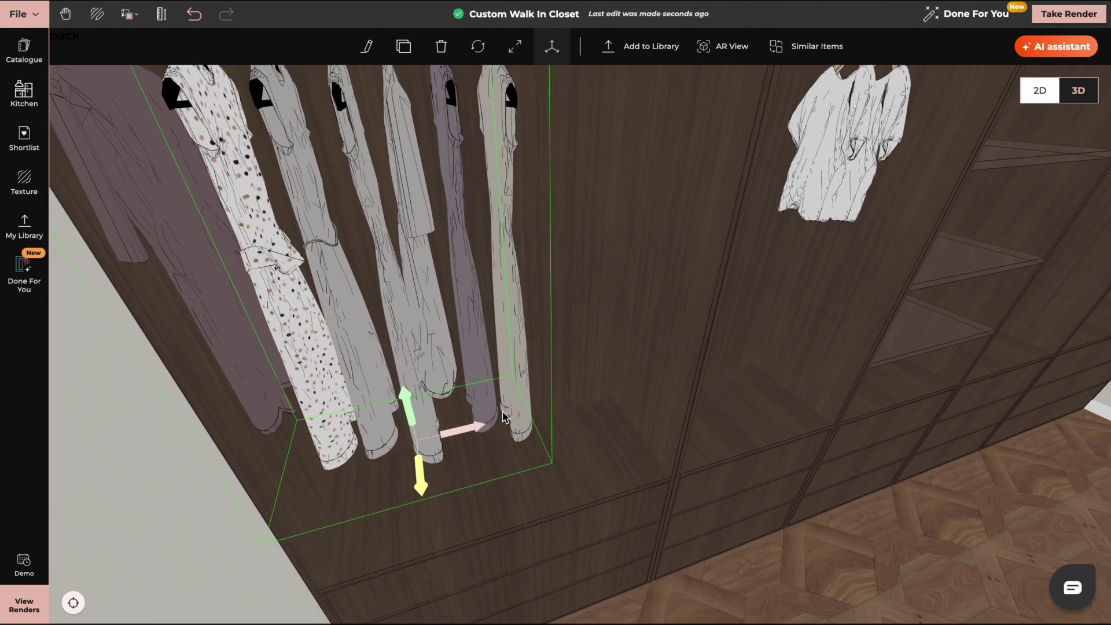
scroll(504, 414, down, 2)
drag(635, 399, 467, 368)
drag(417, 329, 418, 333)
drag(587, 307, 730, 311)
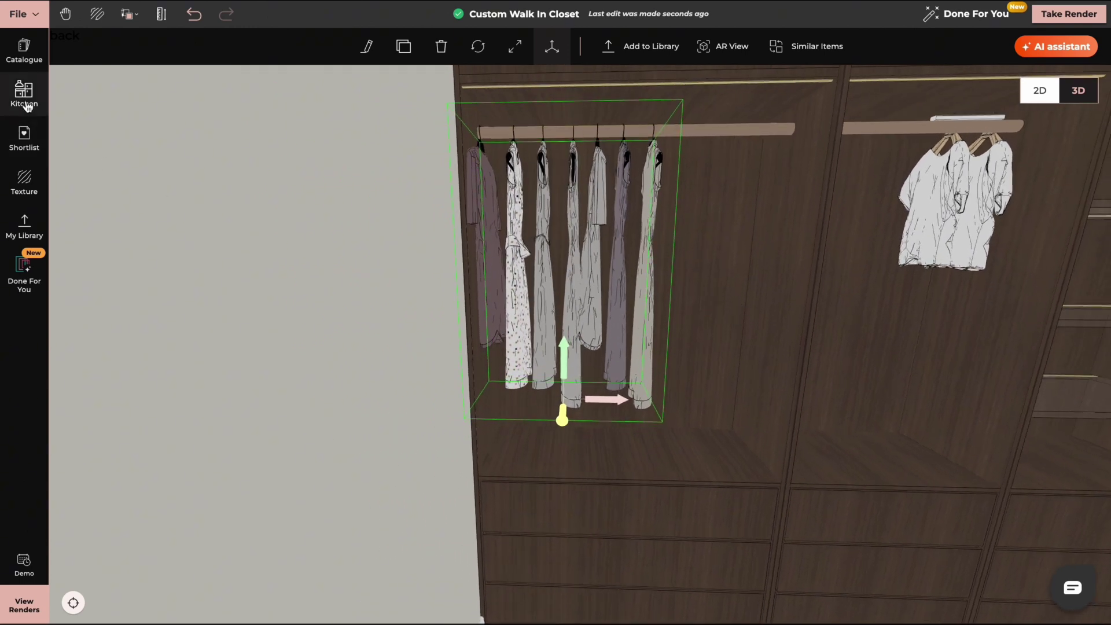
Step: Add the long-dress Clothes And Hangers Only product to the shortlist
click(24, 50)
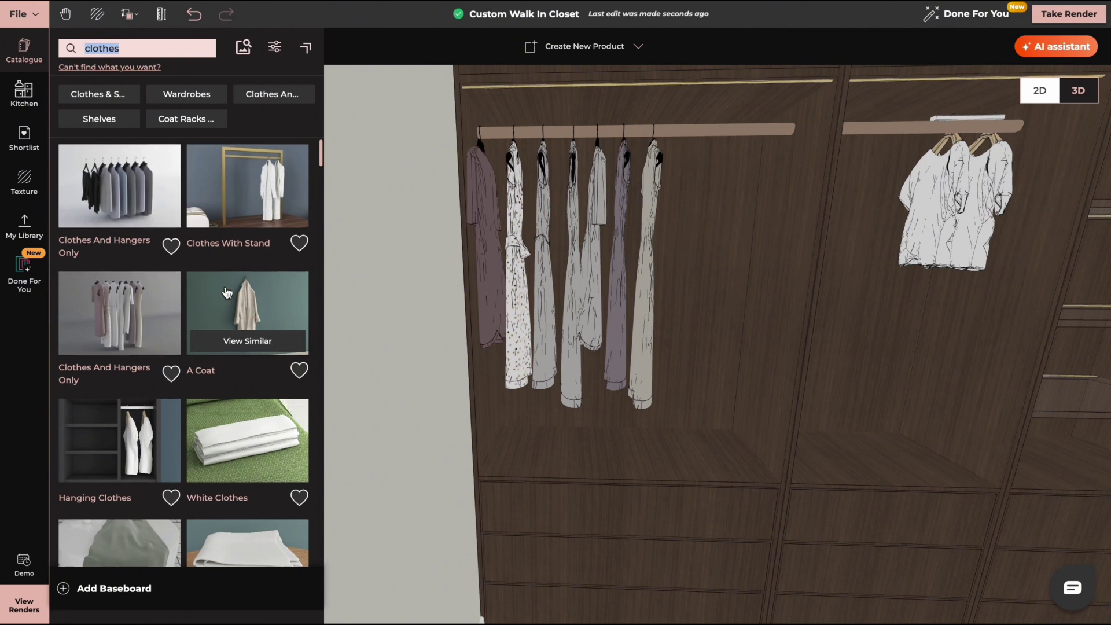
scroll(227, 292, down, 1)
click(172, 329)
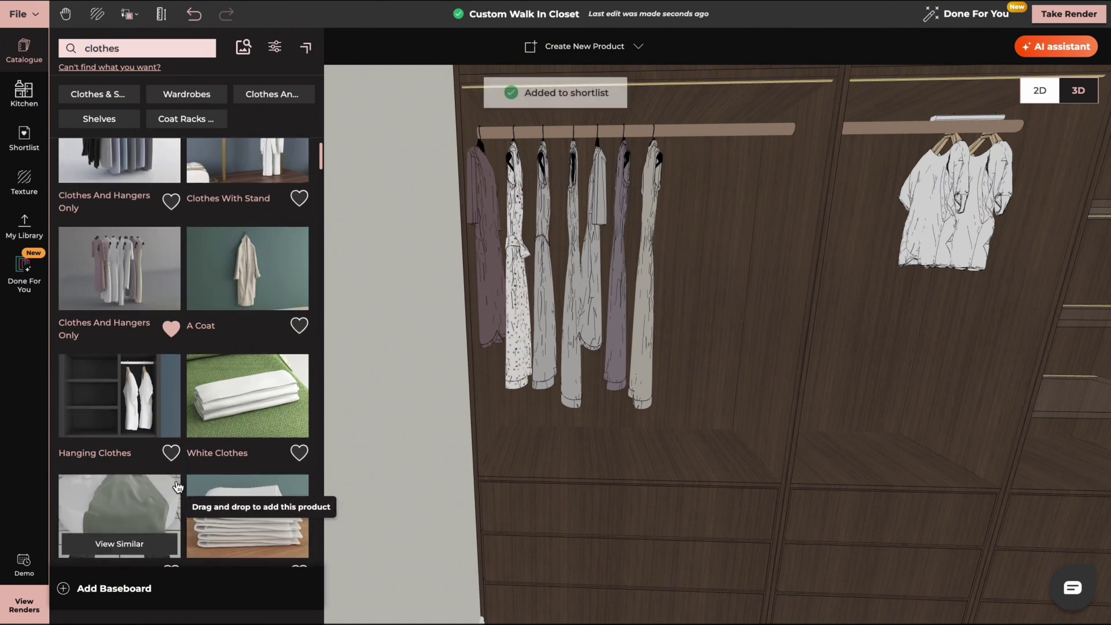
Step: Browse the clothes results for more items and examine the clothes already hanging in the closet
scroll(259, 457, down, 9)
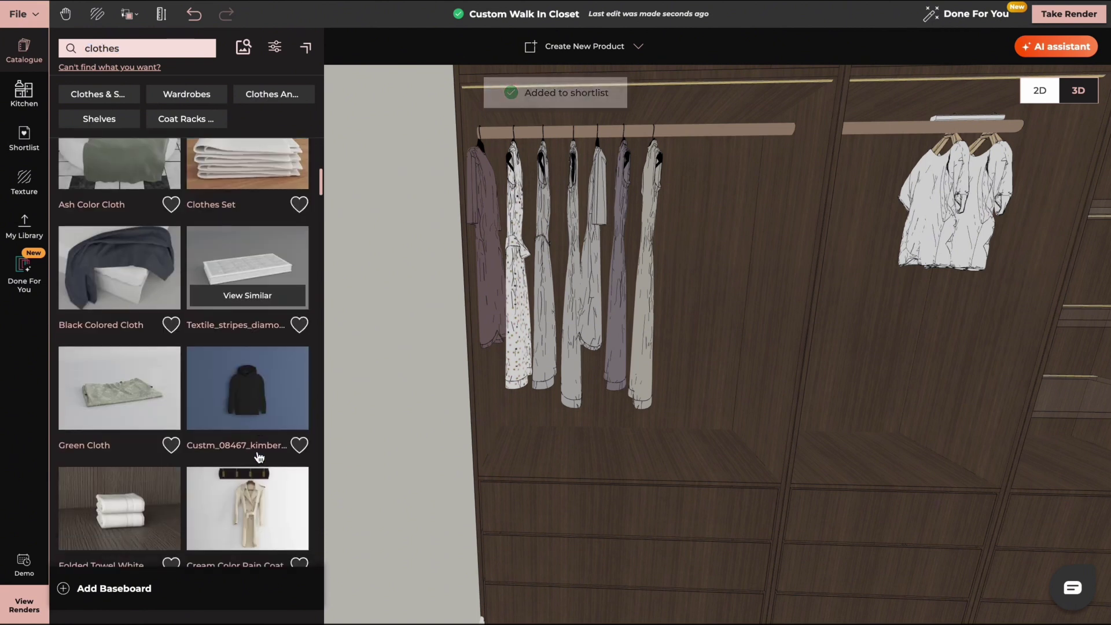
scroll(259, 457, down, 5)
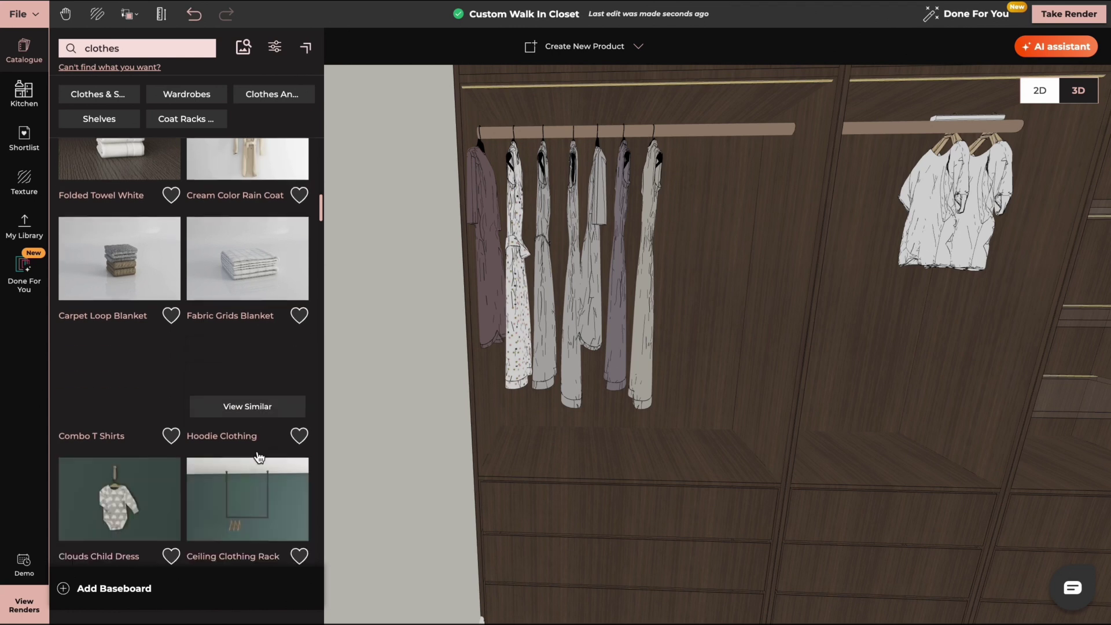
scroll(256, 450, down, 6)
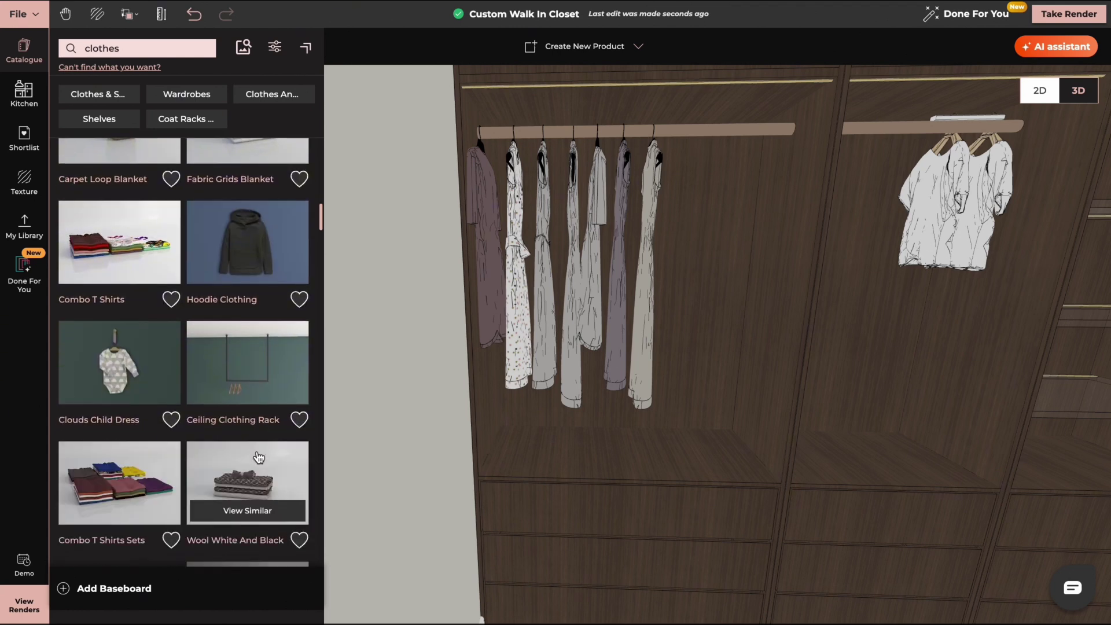
scroll(258, 457, down, 5)
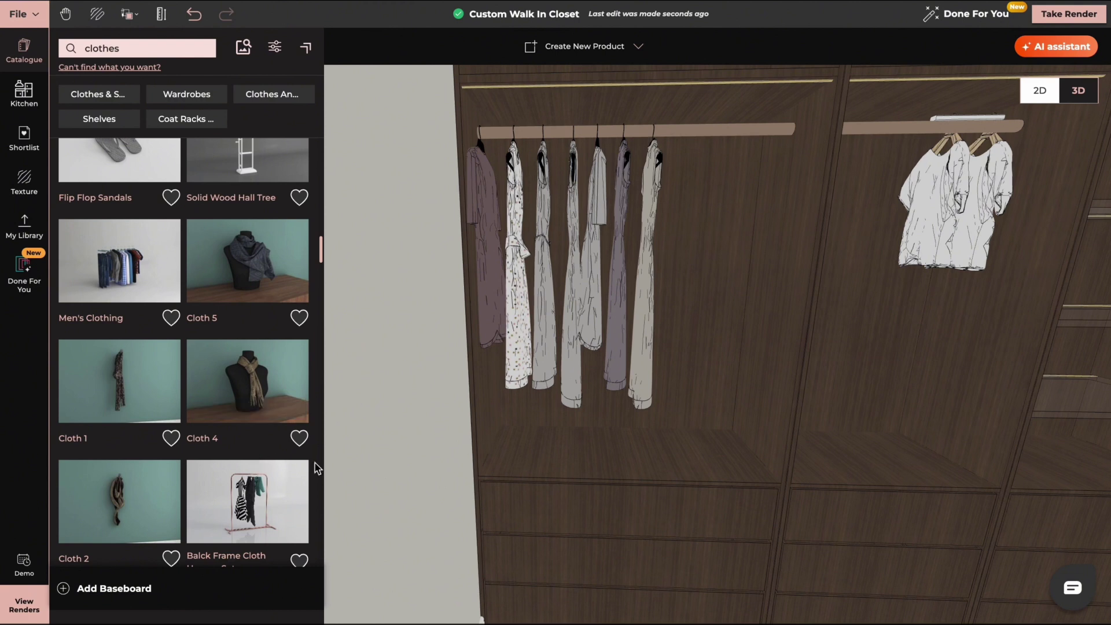
scroll(327, 422, down, 5)
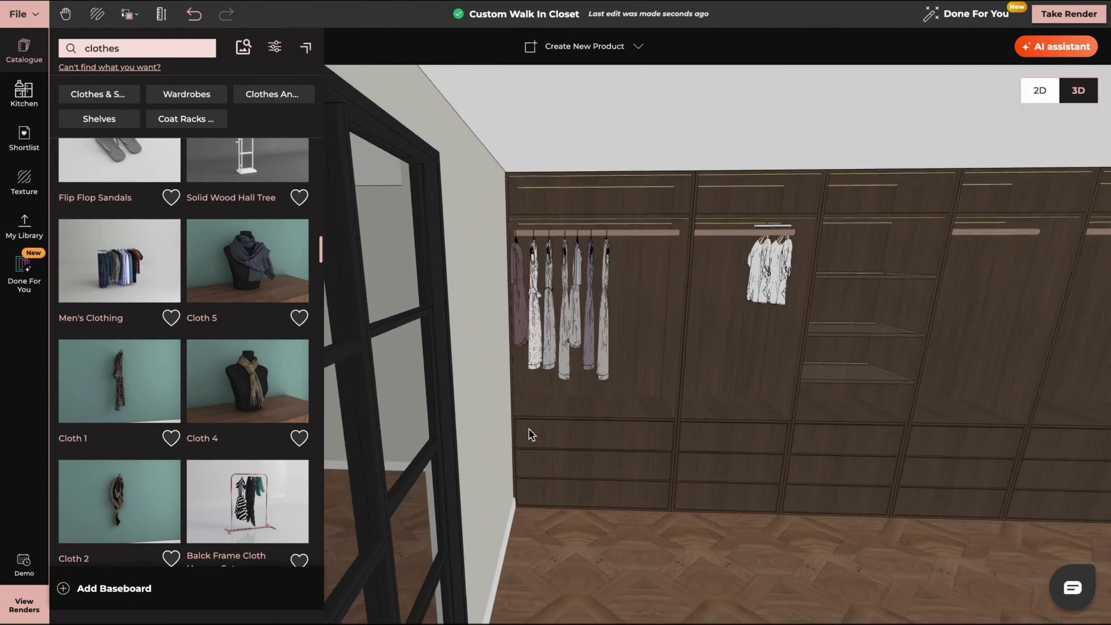
scroll(529, 429, down, 3)
scroll(530, 433, up, 8)
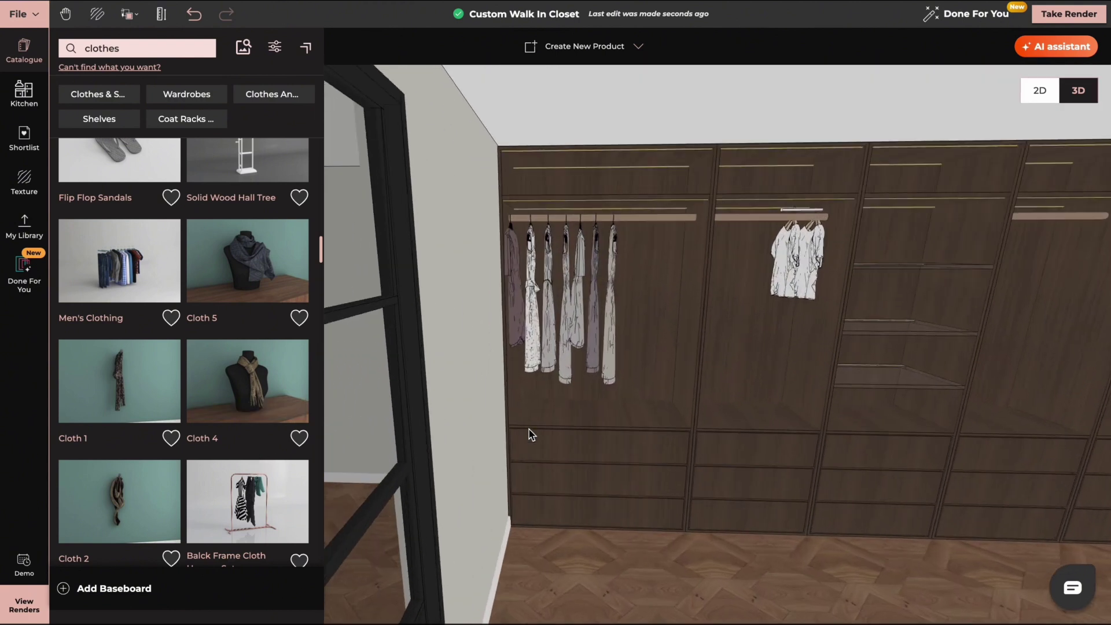
scroll(528, 429, up, 3)
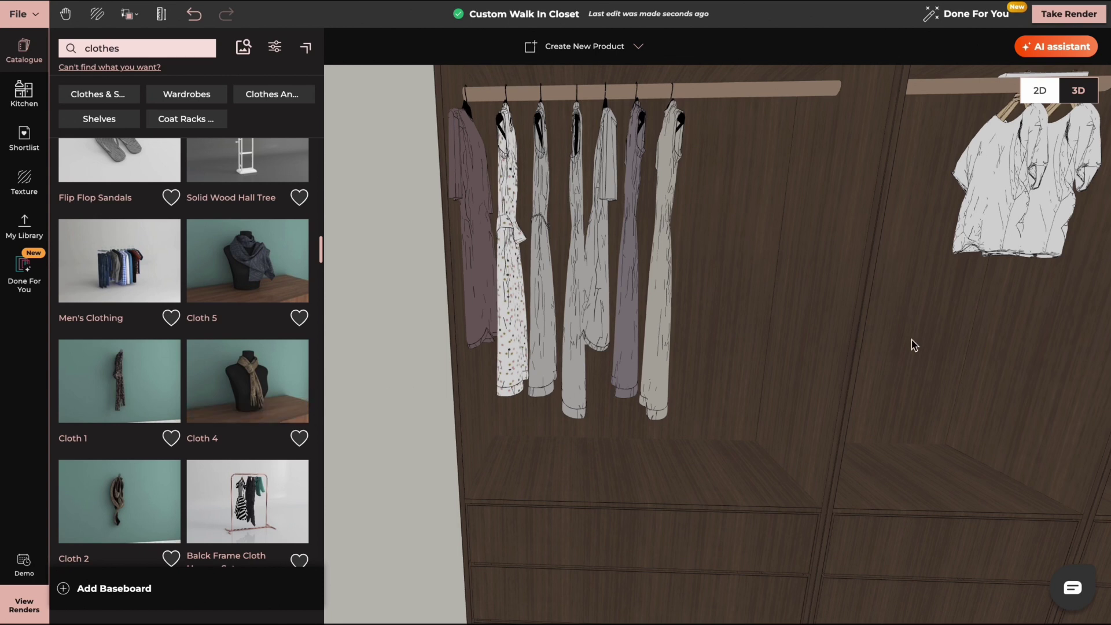
Step: Find Balck Frame Cloth Hanger Set 07 in the clothes results and add it to the shortlist
scroll(913, 344, up, 4)
scroll(912, 344, down, 2)
scroll(969, 419, down, 4)
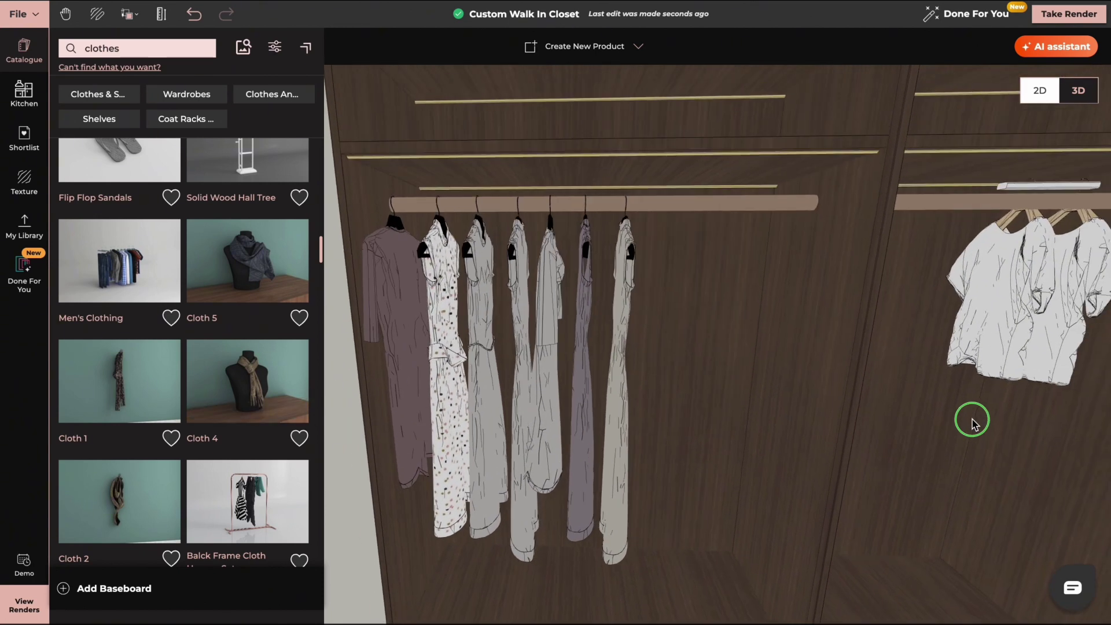
drag(971, 450, 977, 418)
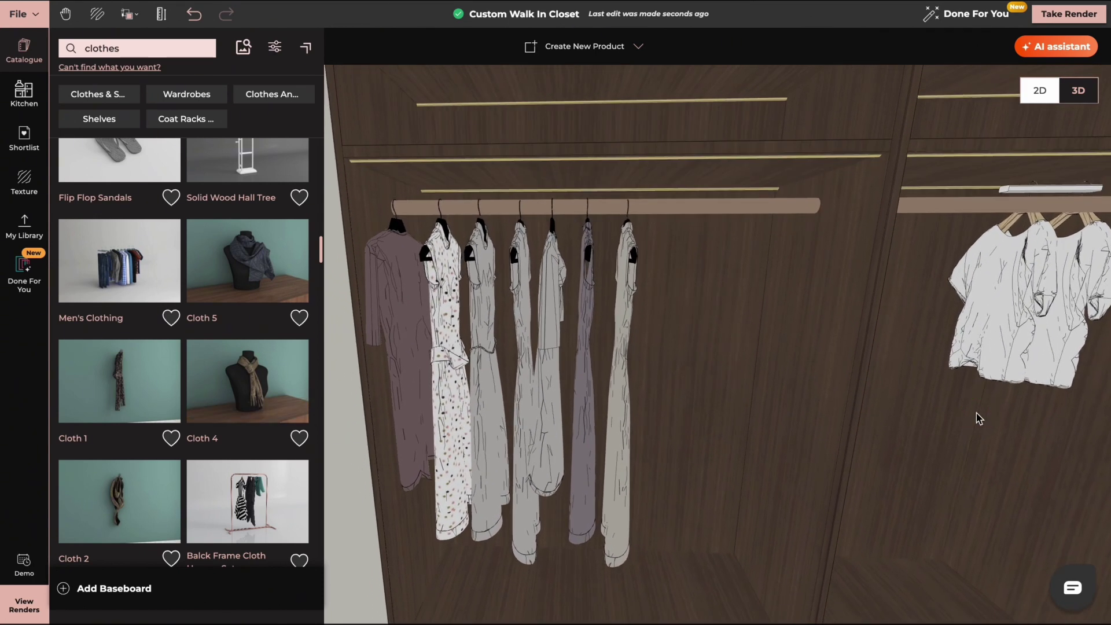
scroll(253, 394, down, 10)
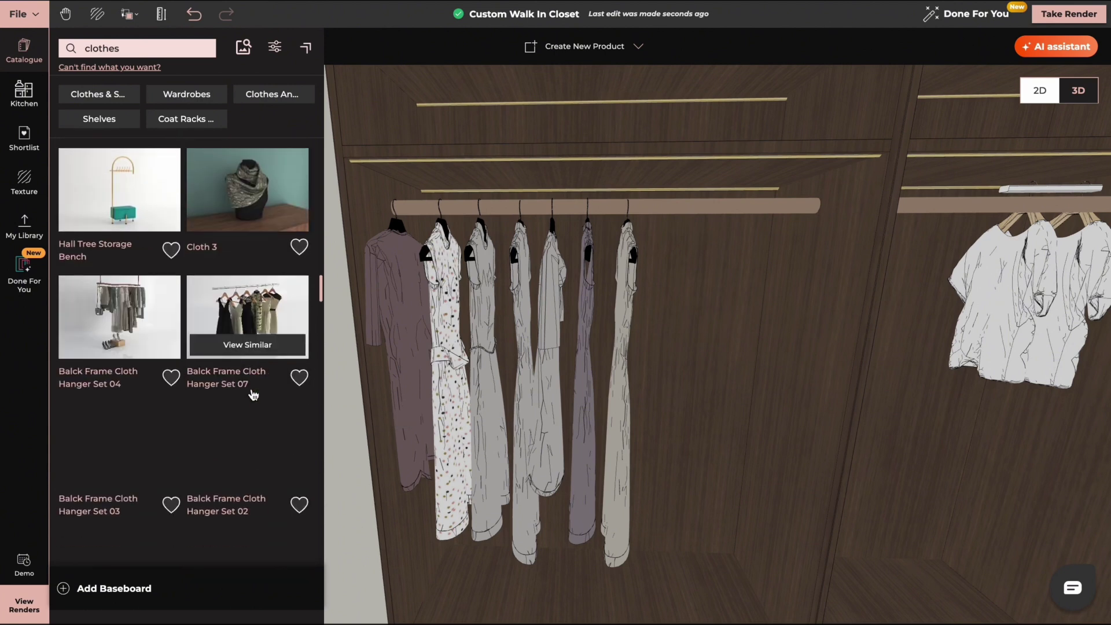
scroll(253, 394, down, 1)
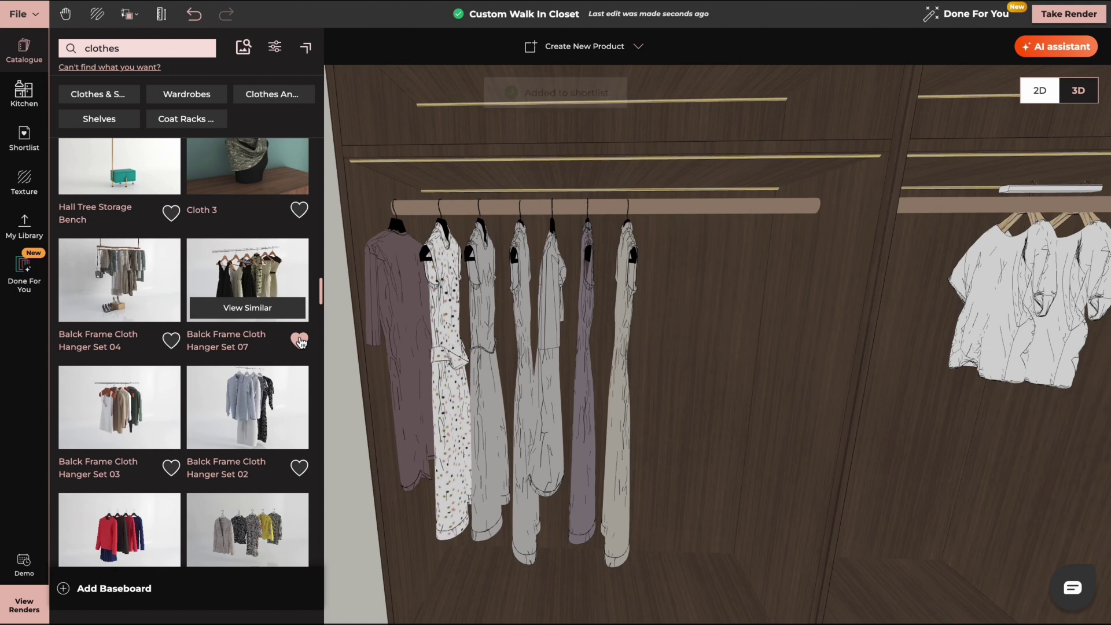
Step: Browse further through the clothes results and add the White T Shirt product to the shortlist
scroll(226, 476, down, 4)
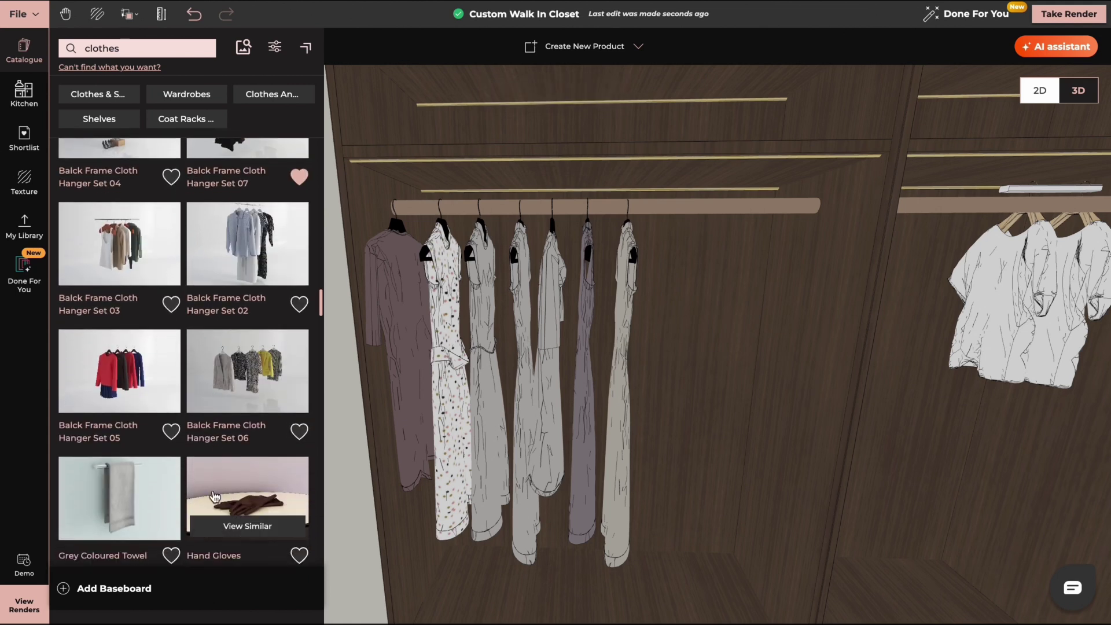
scroll(214, 496, down, 10)
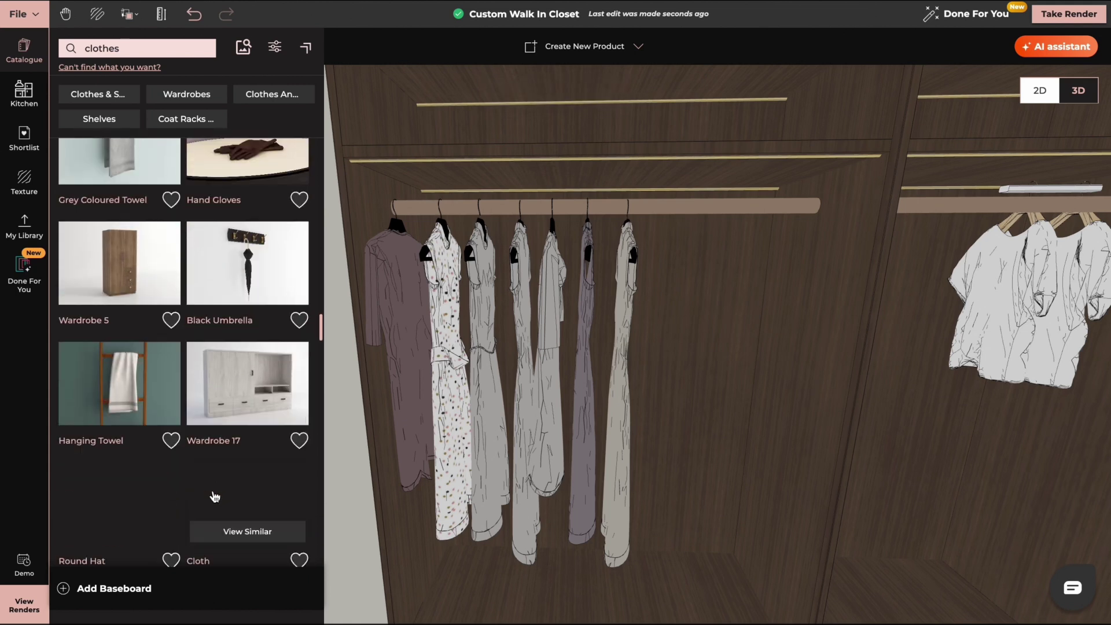
scroll(214, 496, down, 3)
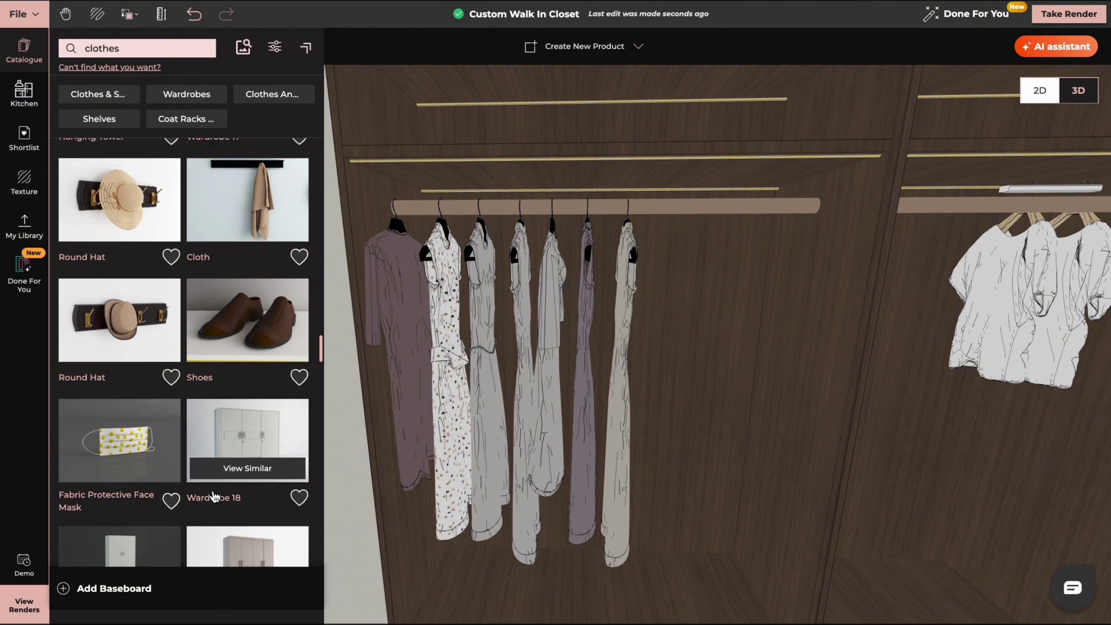
scroll(214, 496, down, 3)
scroll(214, 496, down, 4)
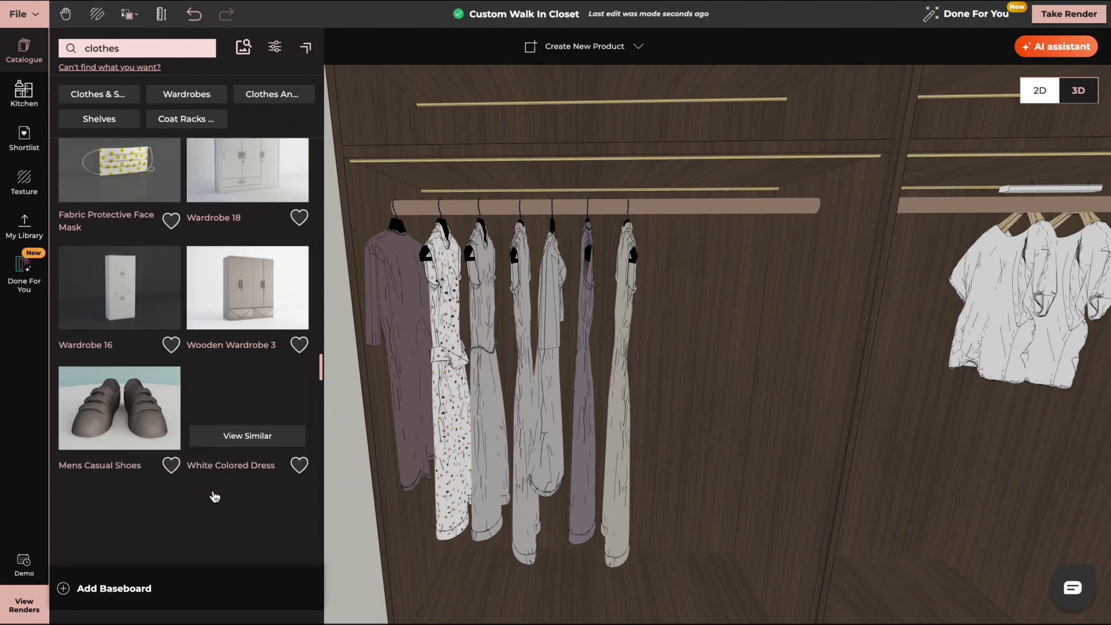
scroll(214, 496, down, 2)
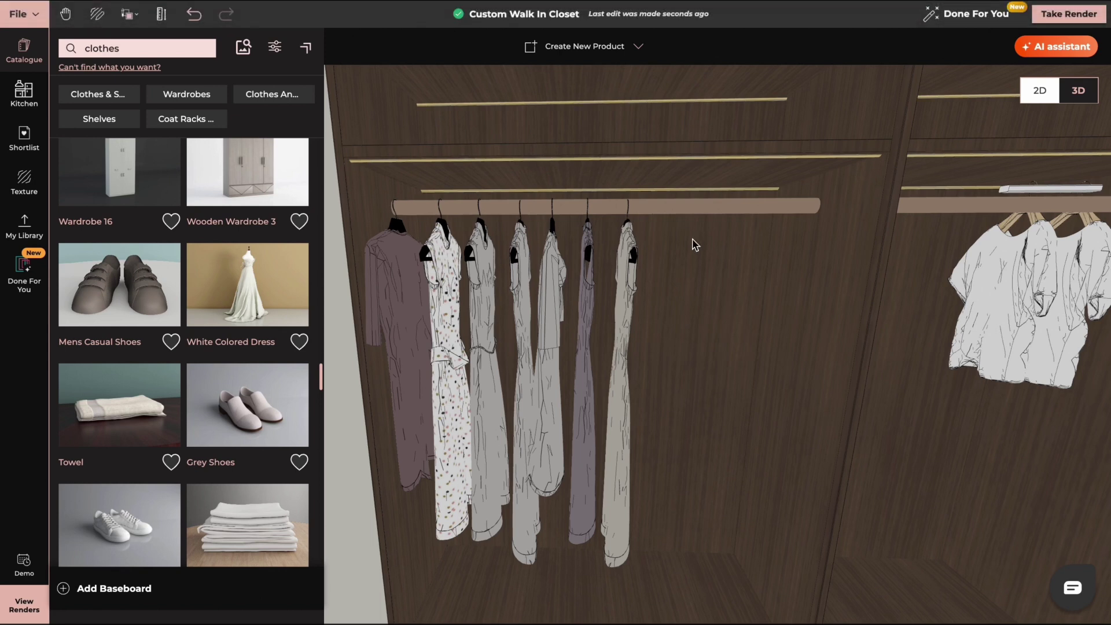
scroll(193, 382, down, 10)
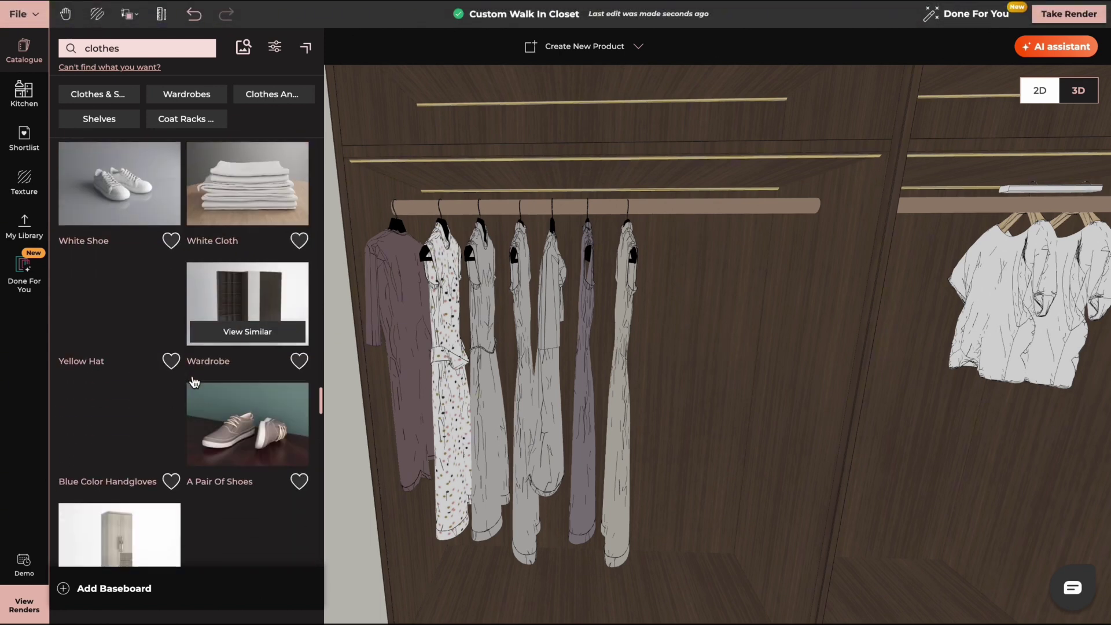
scroll(194, 382, down, 7)
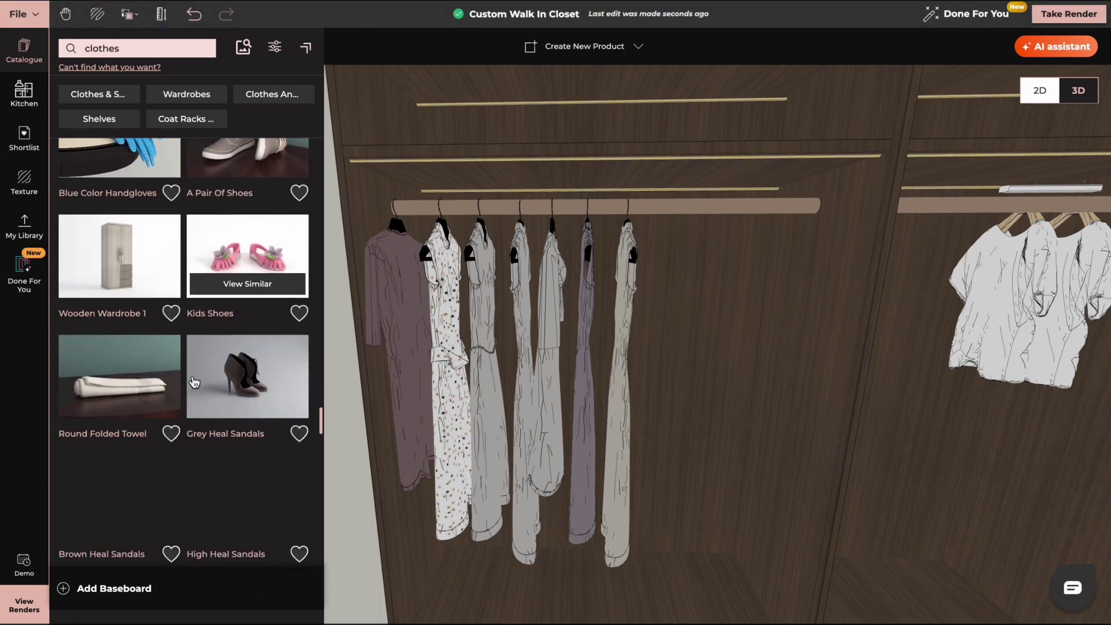
scroll(194, 381, down, 10)
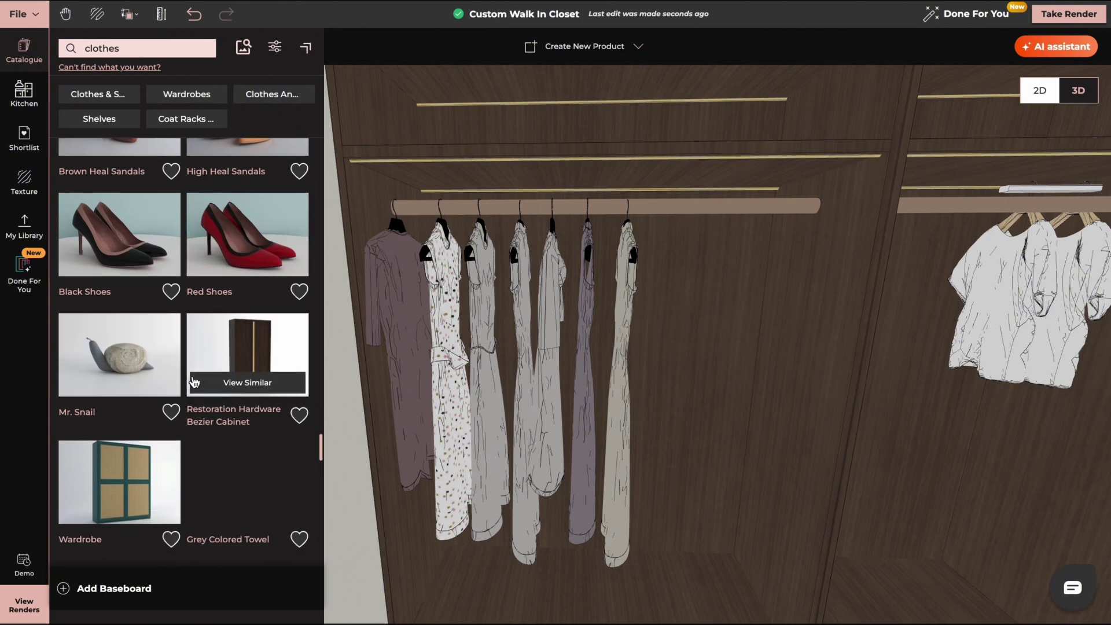
scroll(193, 381, down, 7)
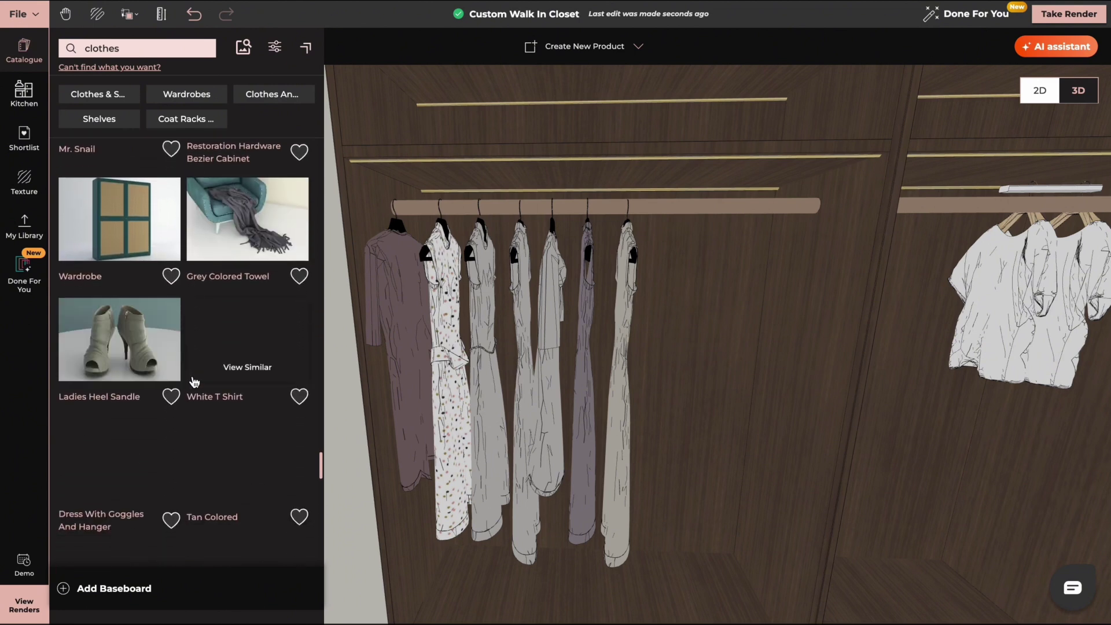
scroll(193, 382, up, 2)
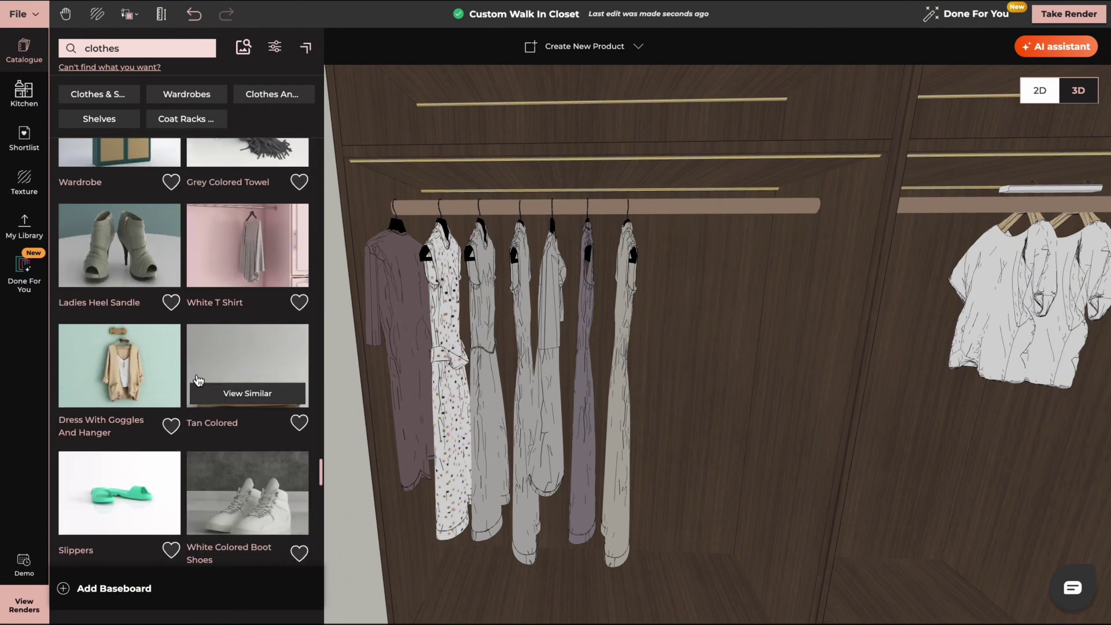
click(299, 302)
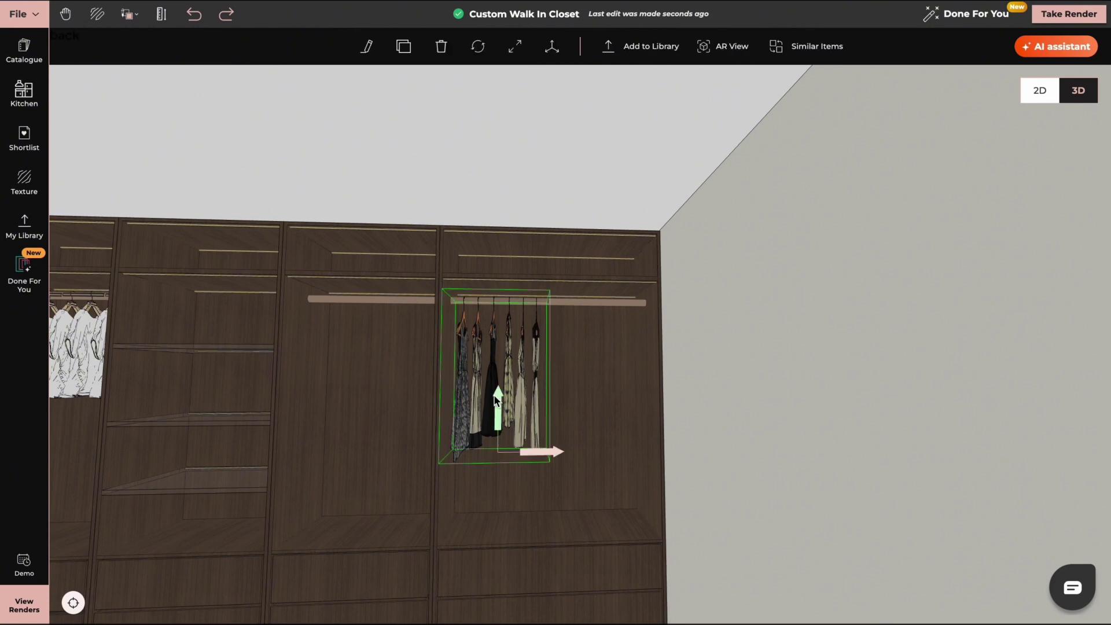
Step: Remove the dark-dress hanger set from the closet's right-end panel and put Balck Frame Cloth Hanger Set 02 there instead
key(Delete)
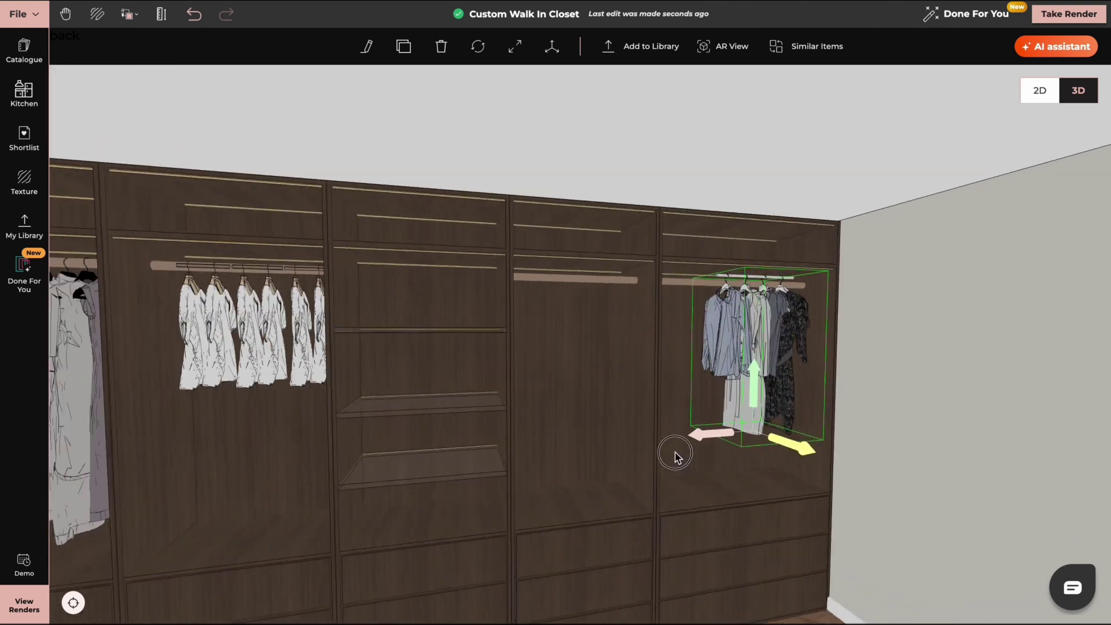
click(559, 61)
click(1058, 258)
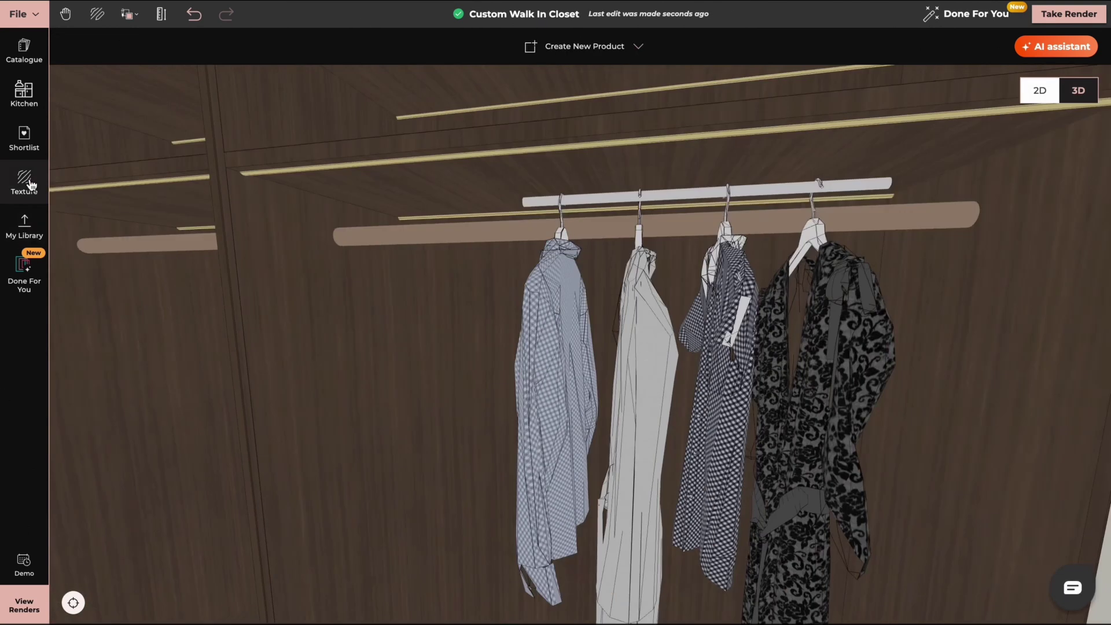
Step: Shortlist the Invisible Material texture and apply it to the white rod included with Hanger Set 02
click(25, 184)
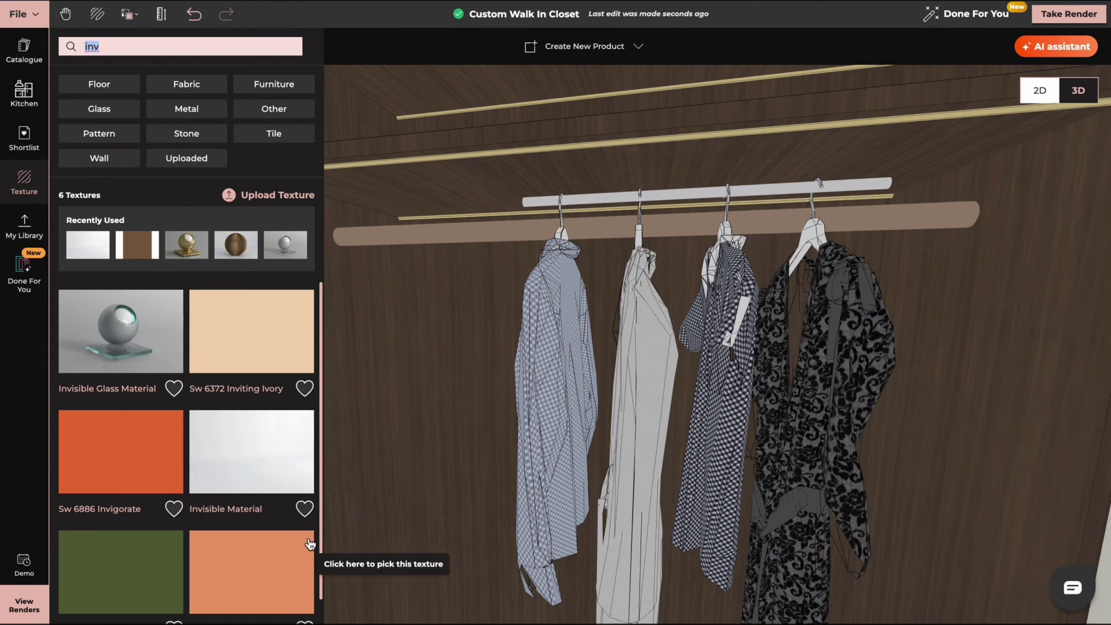
click(306, 511)
click(285, 463)
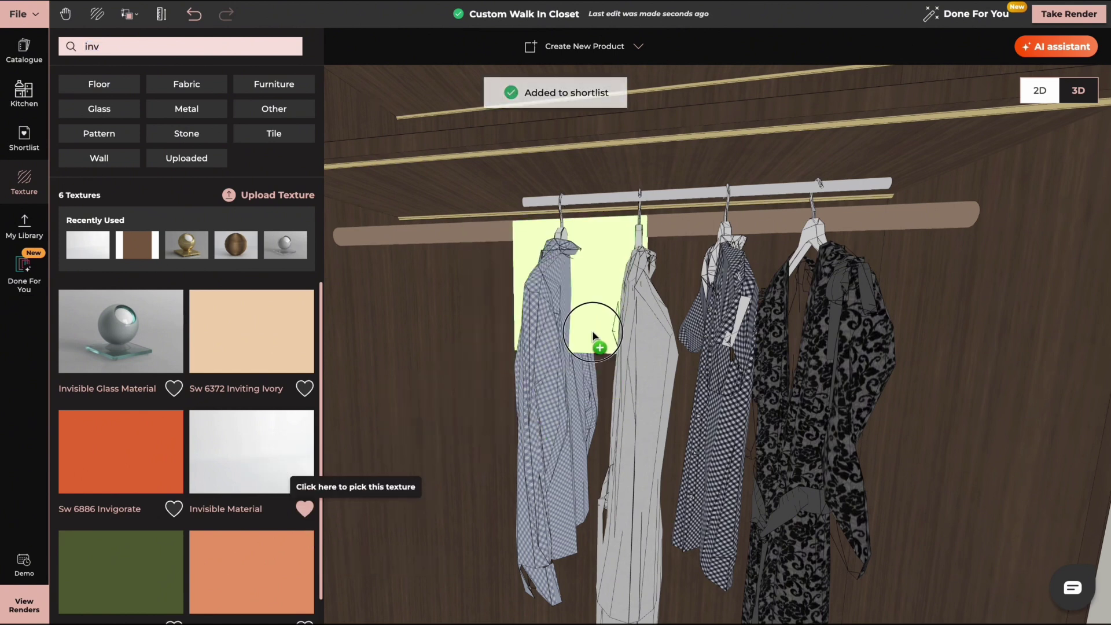
click(621, 205)
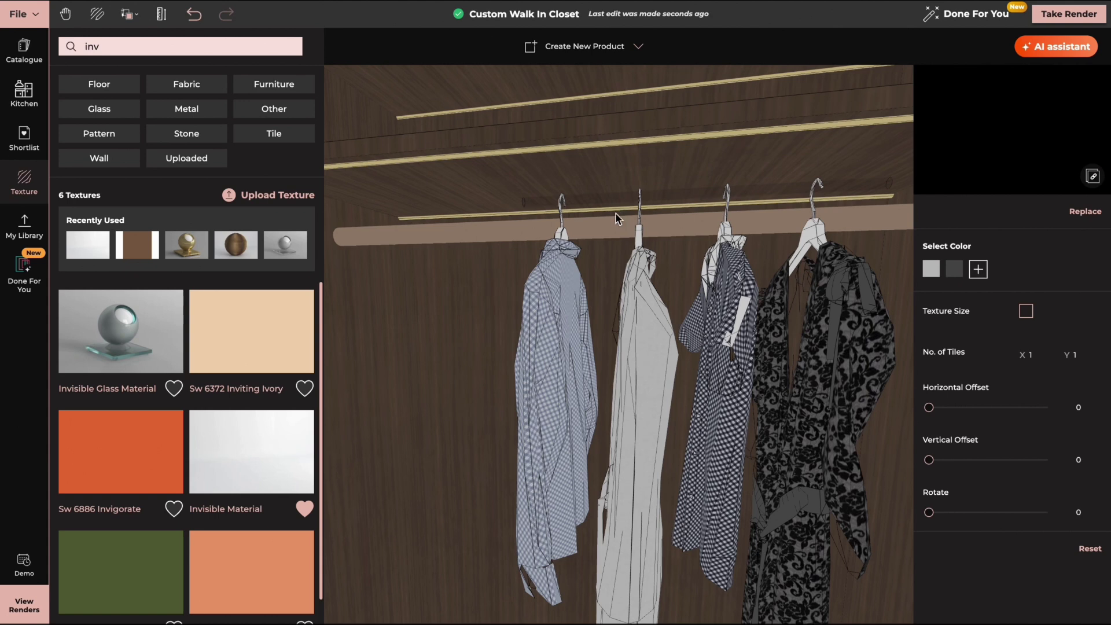
Step: Slide Hanger Set 02 along the right-end panel's hanging rod towards the left partition
click(554, 339)
drag(572, 527, 465, 526)
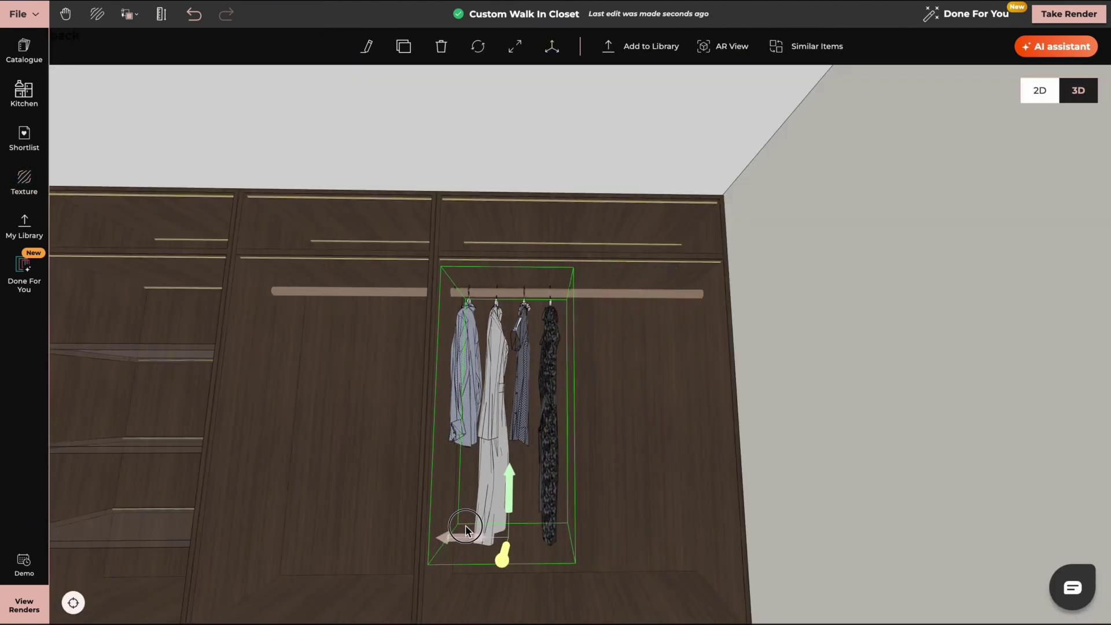
Step: Place the Louis Vuirtton Shopping Bag in the second panel under the short tops, with a second bag of a different size beside it
click(27, 143)
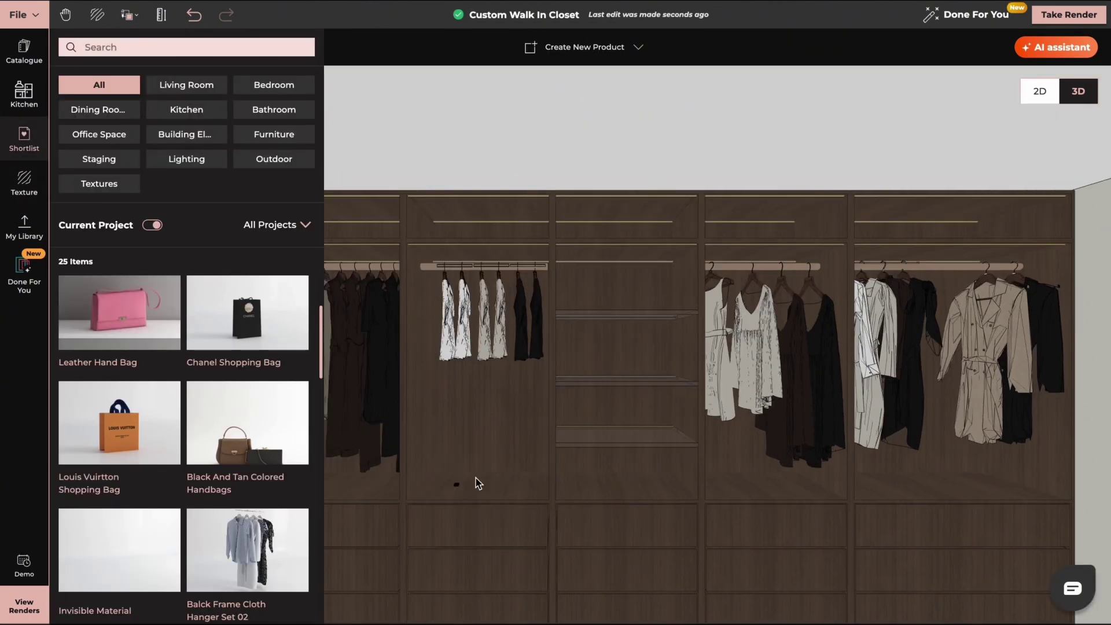
click(478, 483)
click(403, 47)
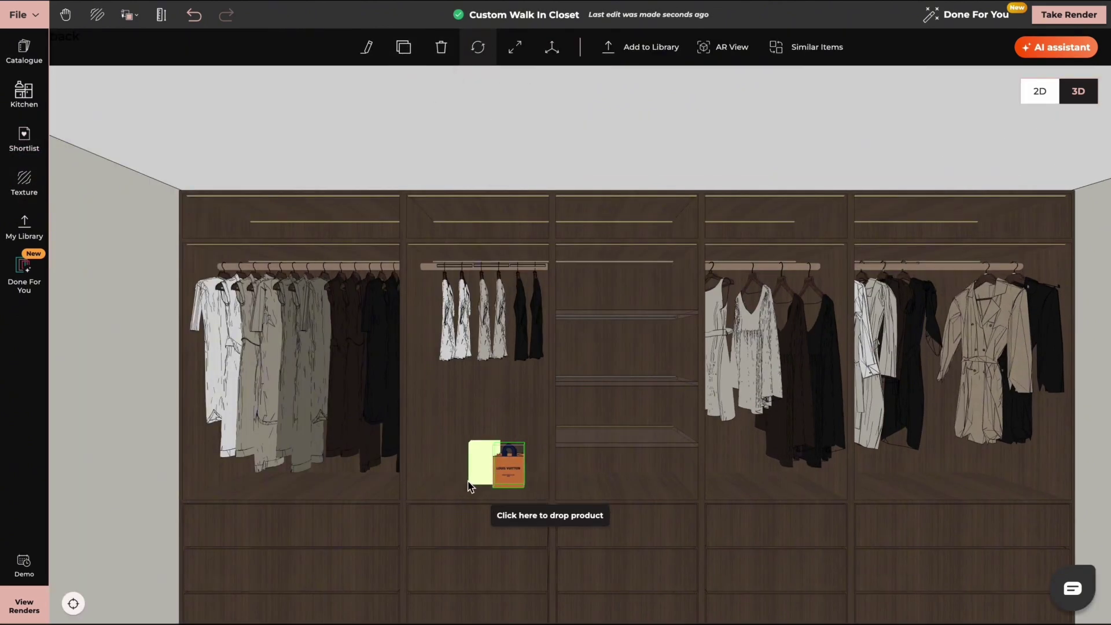
click(487, 456)
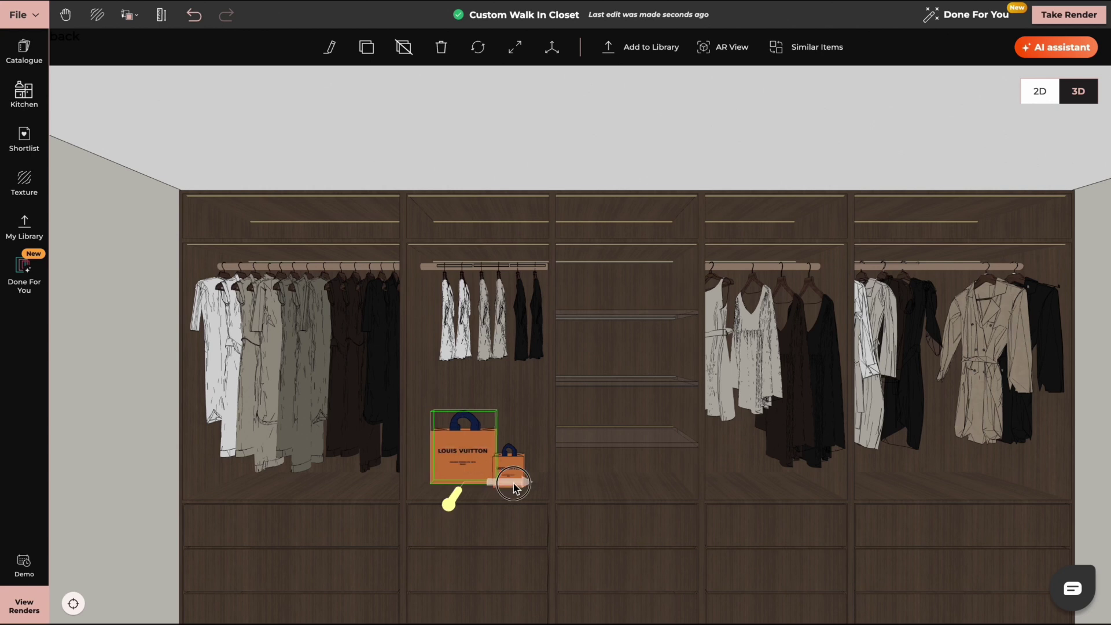
drag(537, 517, 506, 461)
drag(53, 530, 466, 450)
Step: Place the shortlisted Chanel Shopping Bag on the glass shelf in the middle panel
click(24, 139)
click(248, 318)
click(469, 359)
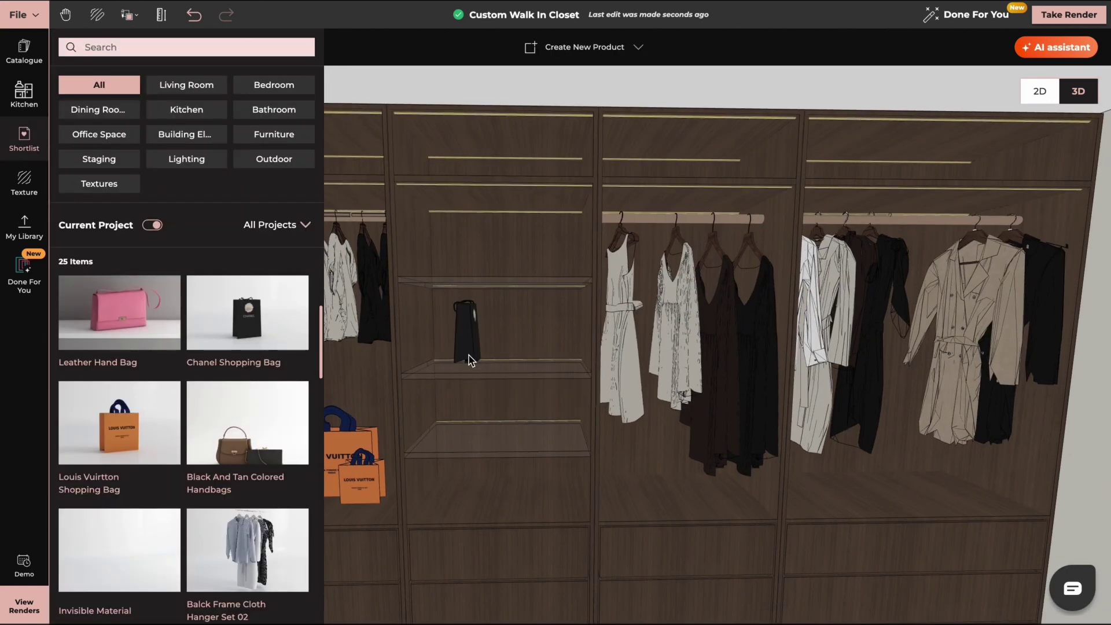
click(470, 360)
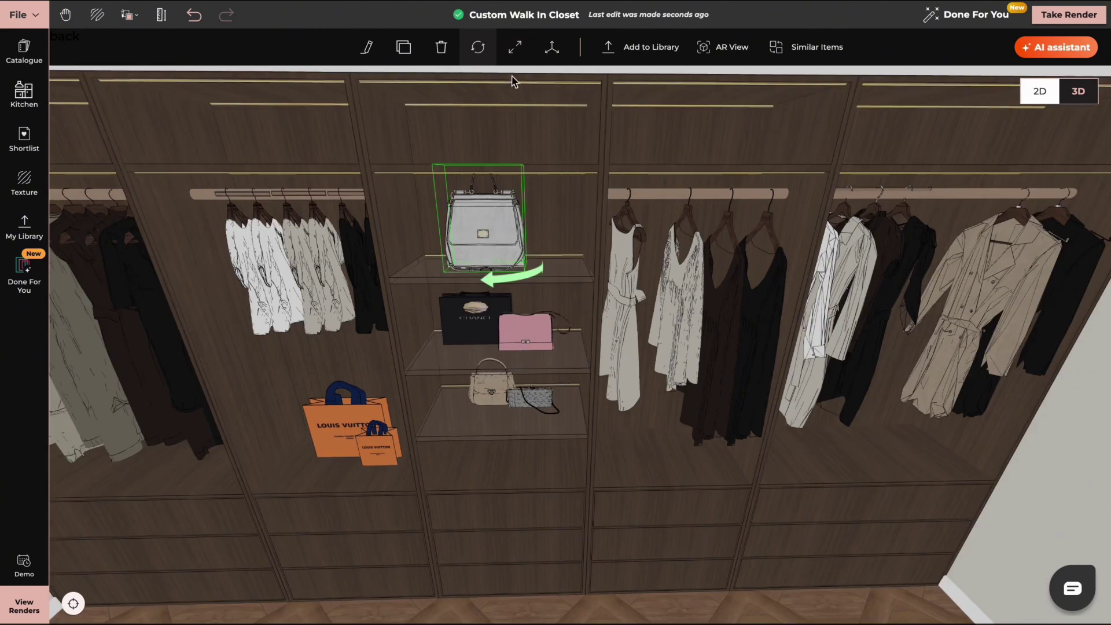
Step: Scale down the white handbag on the middle panel's top shelf and duplicate it along the shelf
click(515, 47)
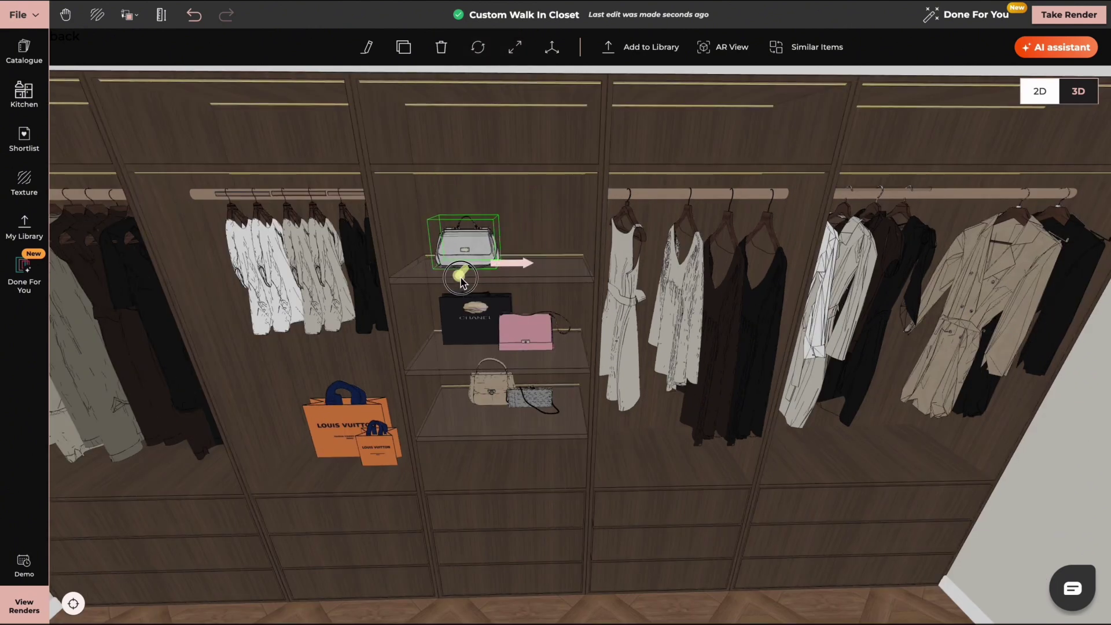
click(404, 51)
click(539, 262)
click(540, 260)
click(404, 49)
right_drag(495, 96, 533, 137)
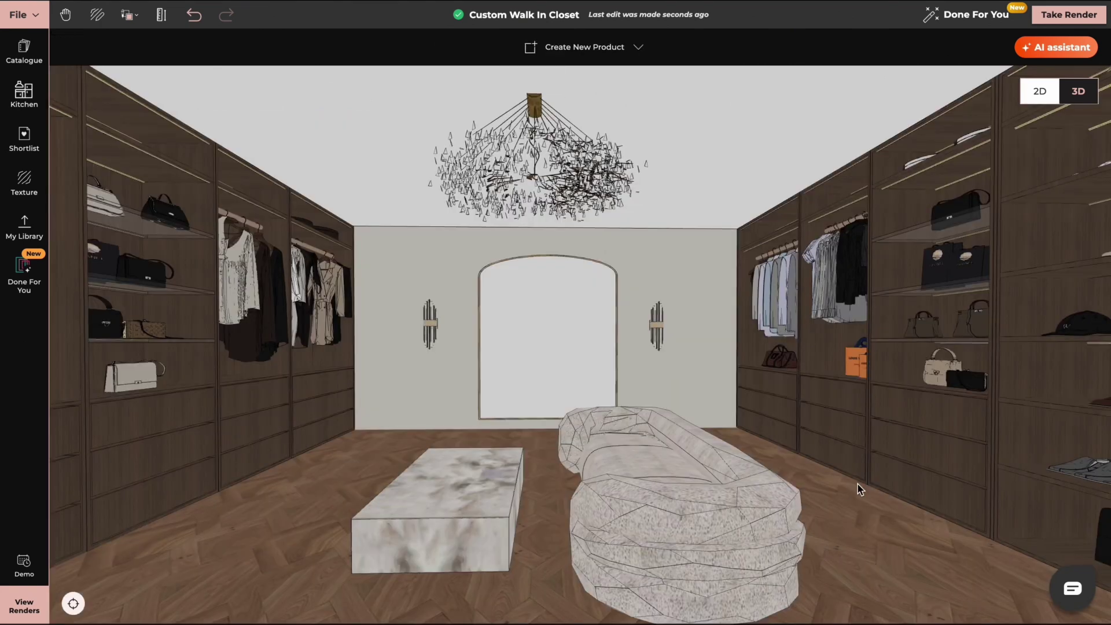
mouse_move(875, 498)
mouse_down()
mouse_move(805, 491)
mouse_move(913, 501)
mouse_move(952, 487)
mouse_move(868, 498)
mouse_up()
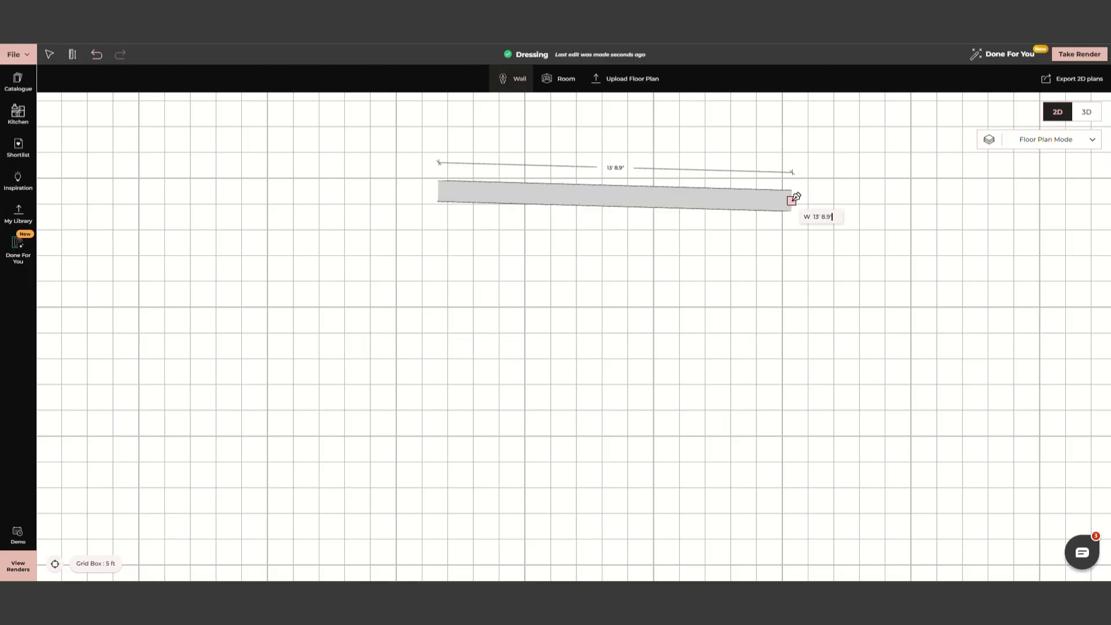
Step: Draw the room's walls in the floor plan of the Dressing project
click(673, 175)
click(674, 362)
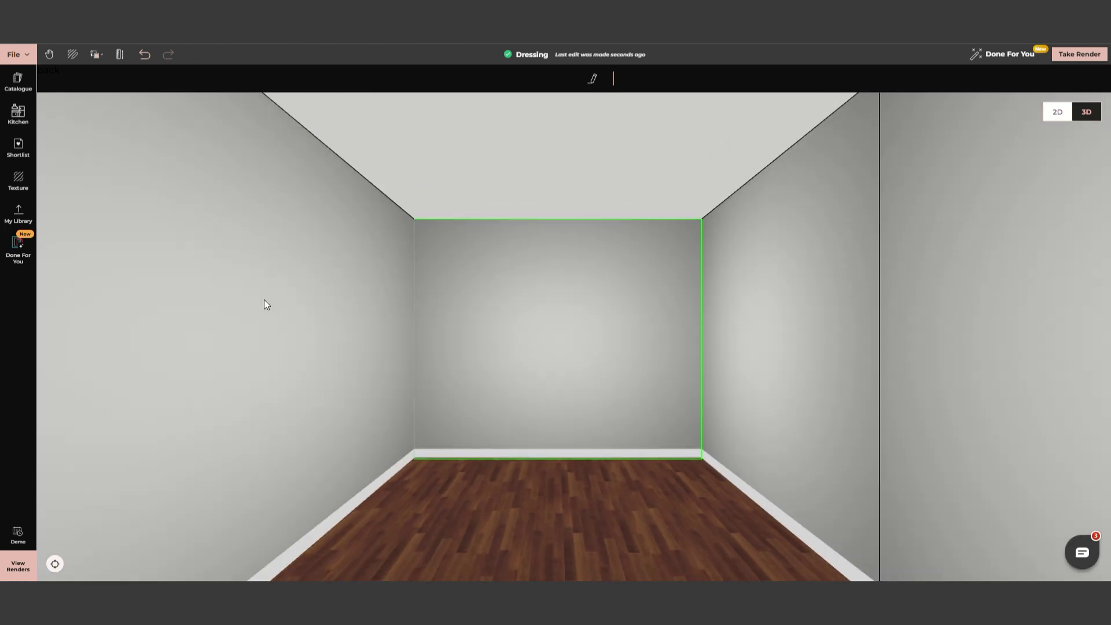
Step: Draw a rectangle covering the Dressing room's back wall and divide it into closet columns with vertical offset lines
click(627, 266)
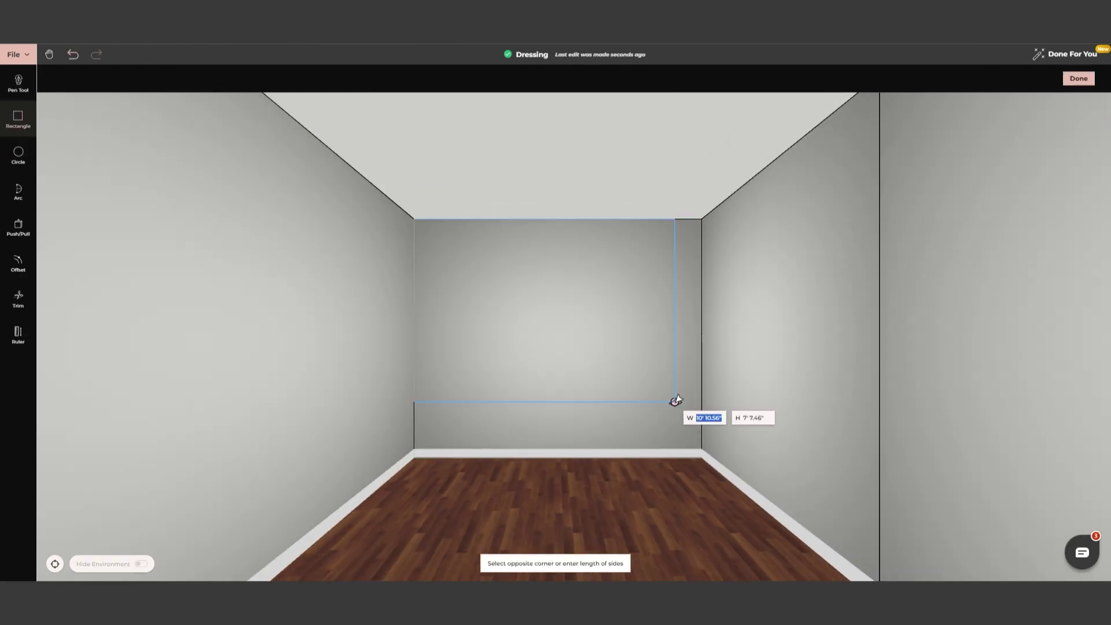
click(18, 263)
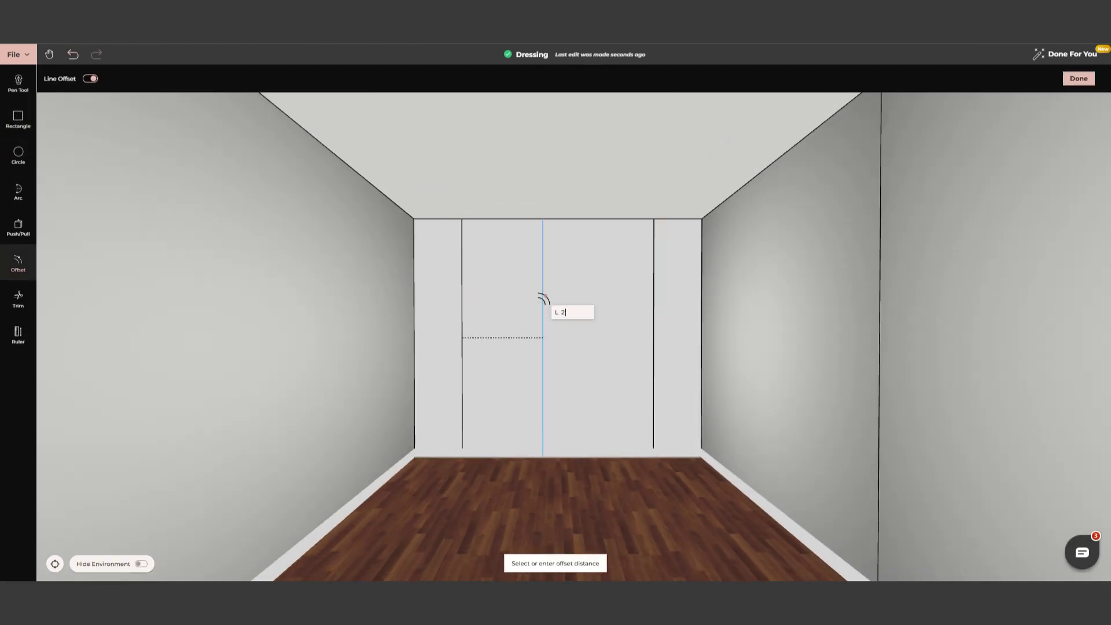
key(BackSpace)
click(513, 386)
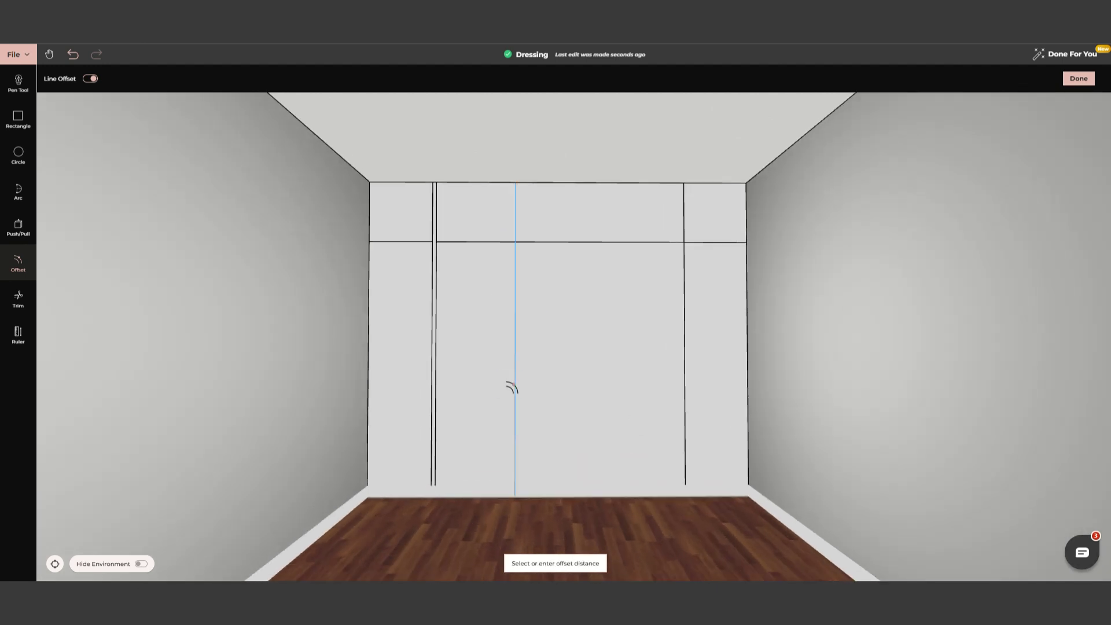
click(608, 370)
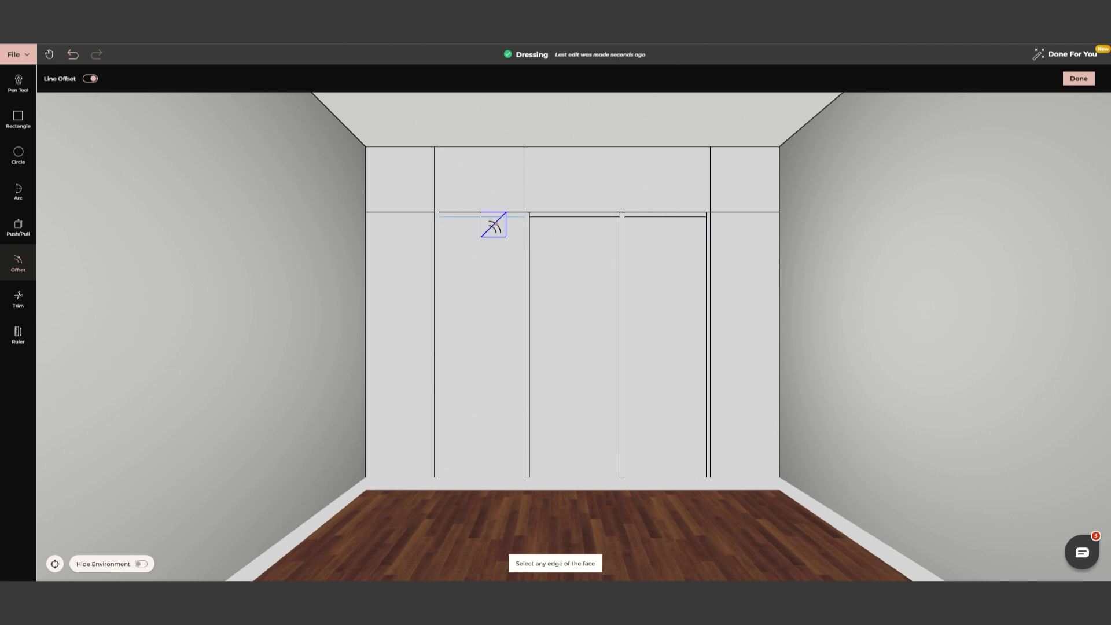
Step: Offset shelf lines at 12-inch spacing down the two columns flanking the middle panel of the back closet
click(493, 224)
text(12)
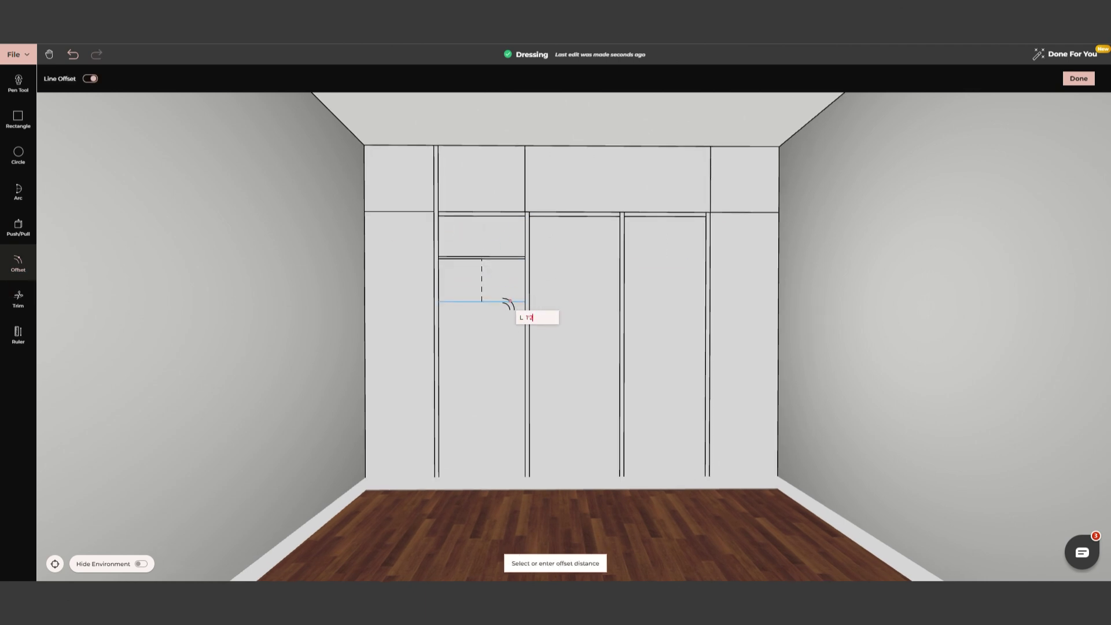
key(BackSpace)
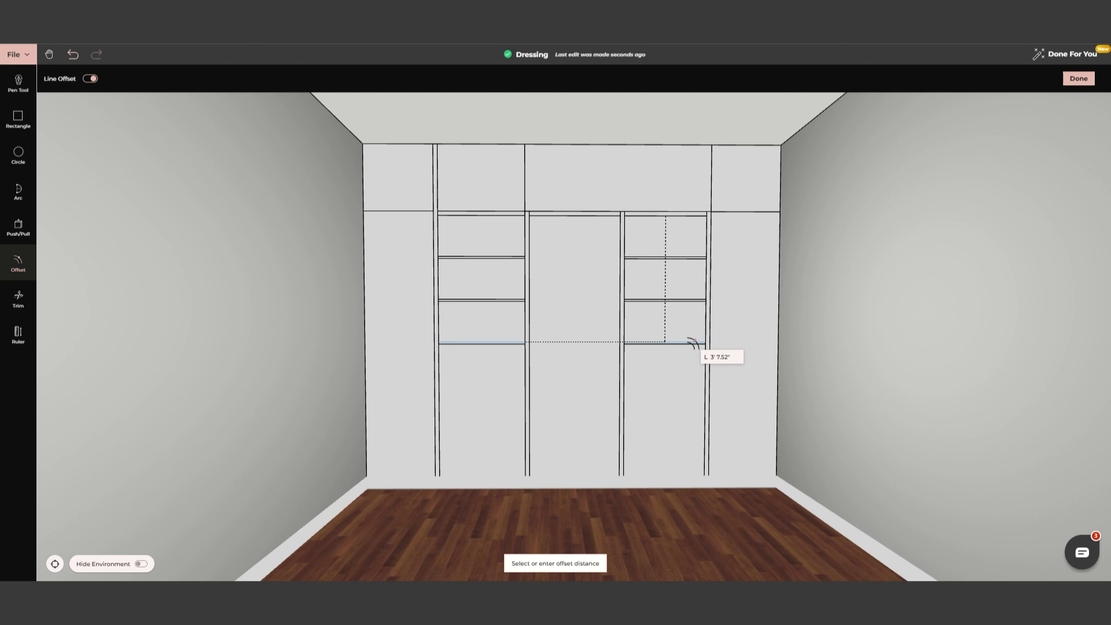
Step: Trim the surplus lines above and beside the closet frame, and offset the bottom edges of its columns to form the base
scroll(384, 119, up, 3)
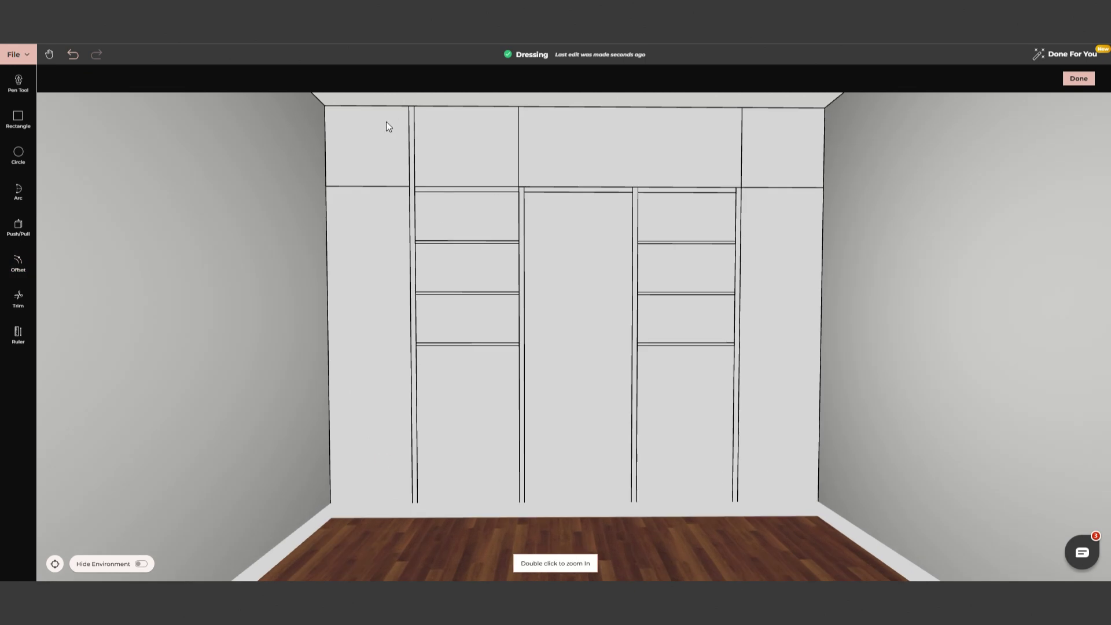
key(t)
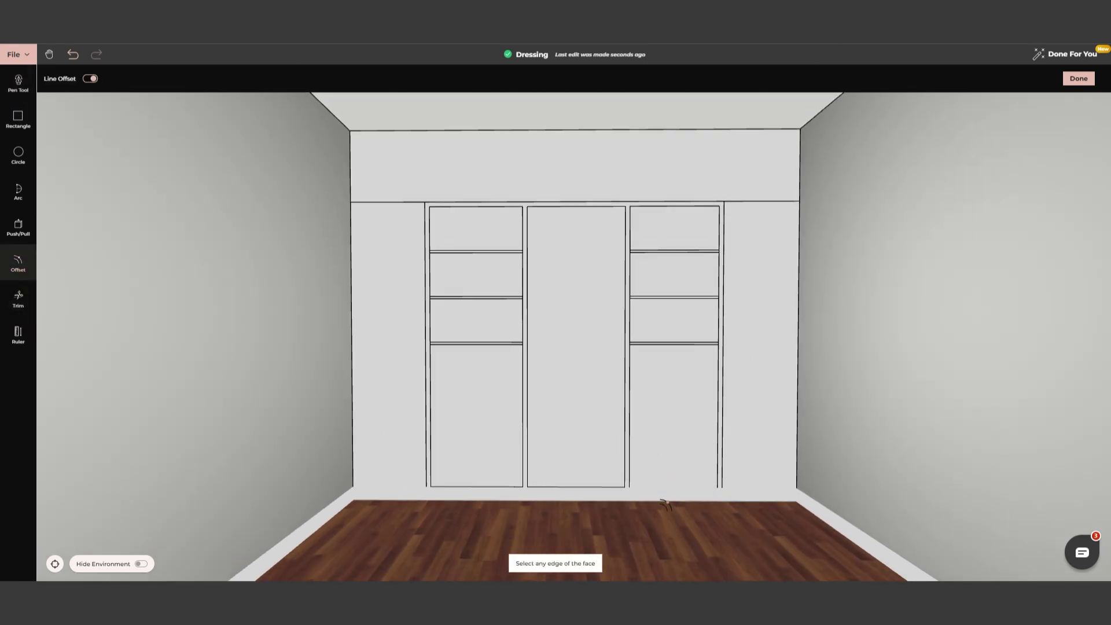
click(665, 504)
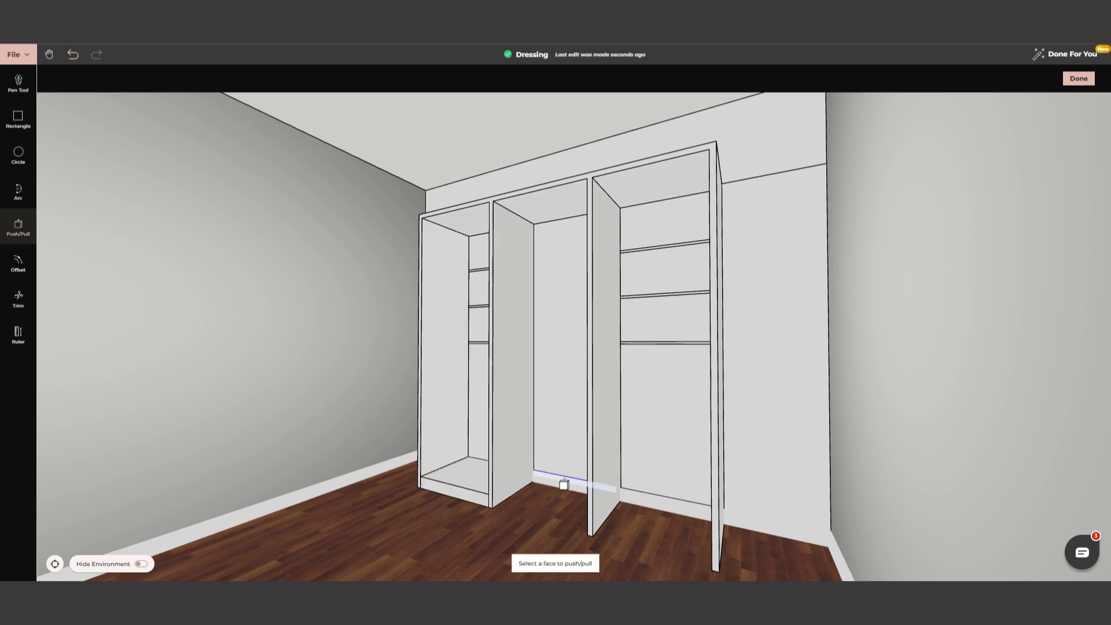
Step: Push/pull the closet's base and shelf faces outward to the depth of the dividers
click(576, 496)
click(540, 273)
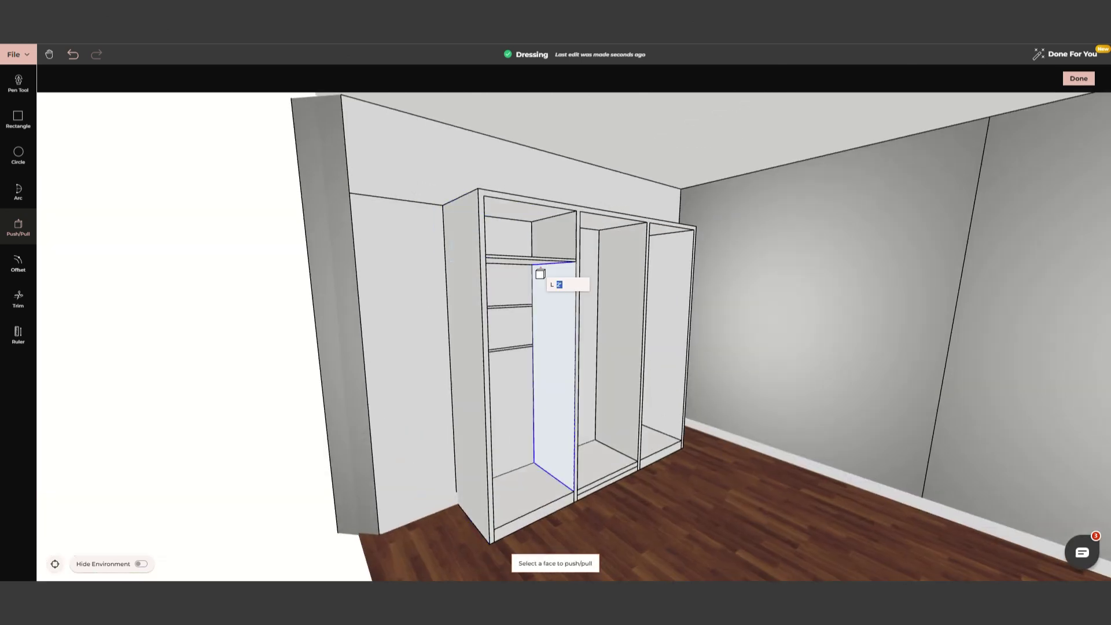
middle_drag(536, 349, 623, 260)
middle_drag(630, 318, 422, 441)
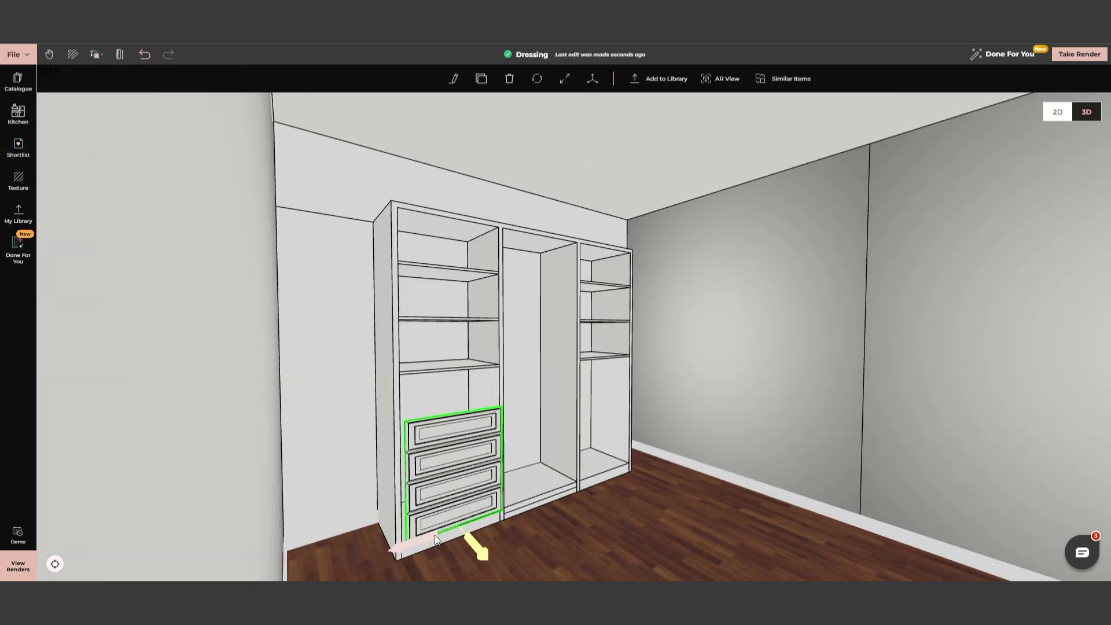
Step: Position the four-drawer units at the bottom of the two shelf columns in the back closet
scroll(449, 515, up, 4)
drag(810, 191, 956, 214)
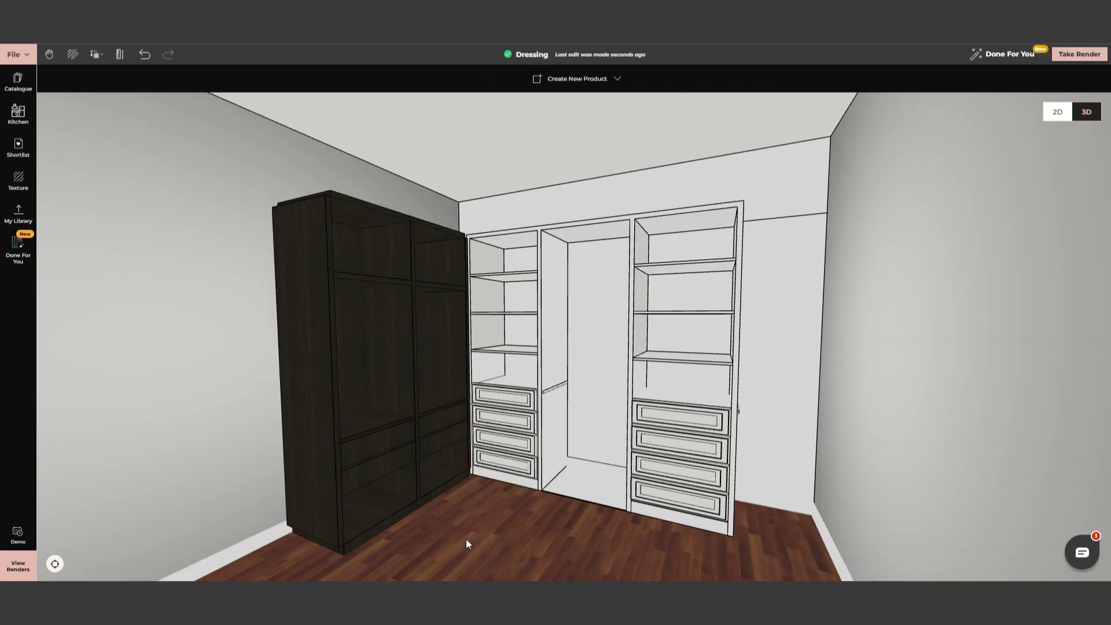
Step: Draw and extrude solid filler panels closing the gaps at both ends of the back closet, and finish editing the product
click(17, 81)
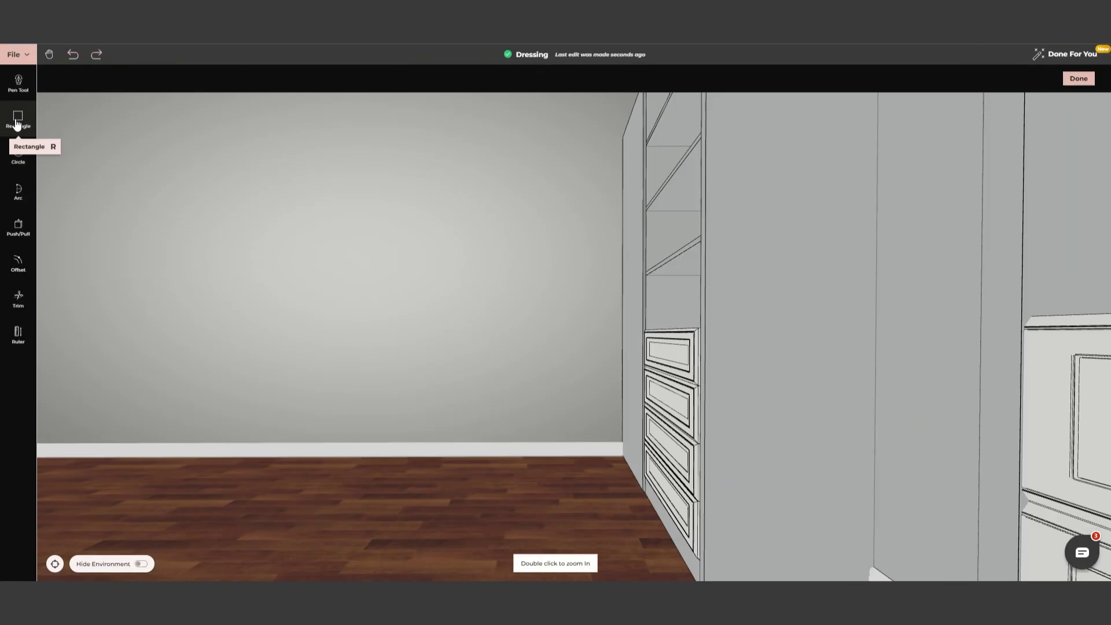
click(18, 119)
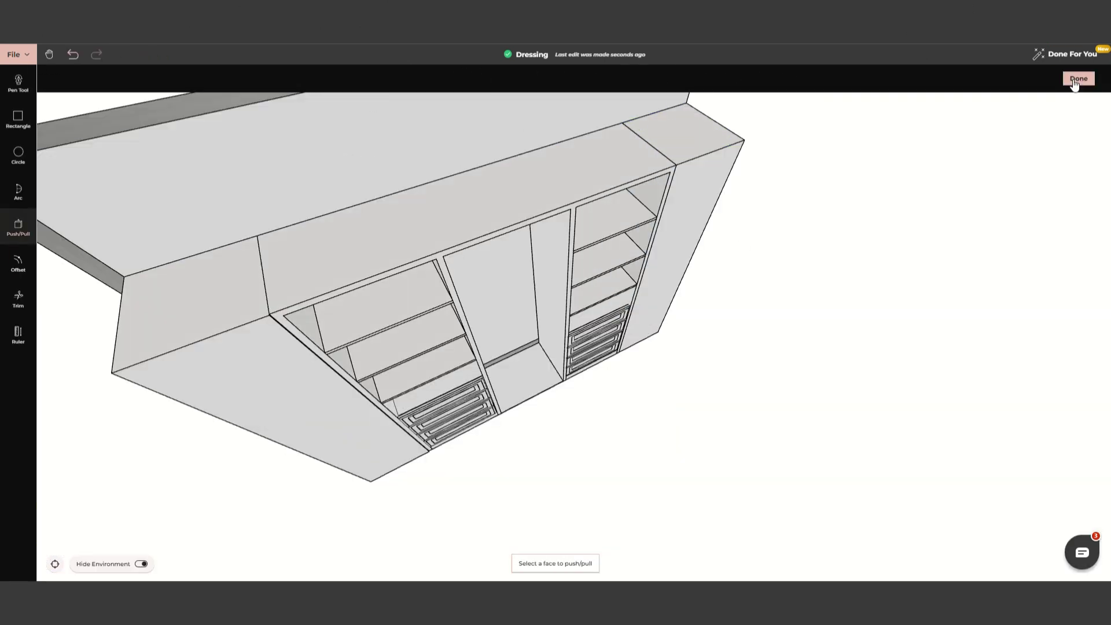
click(1077, 80)
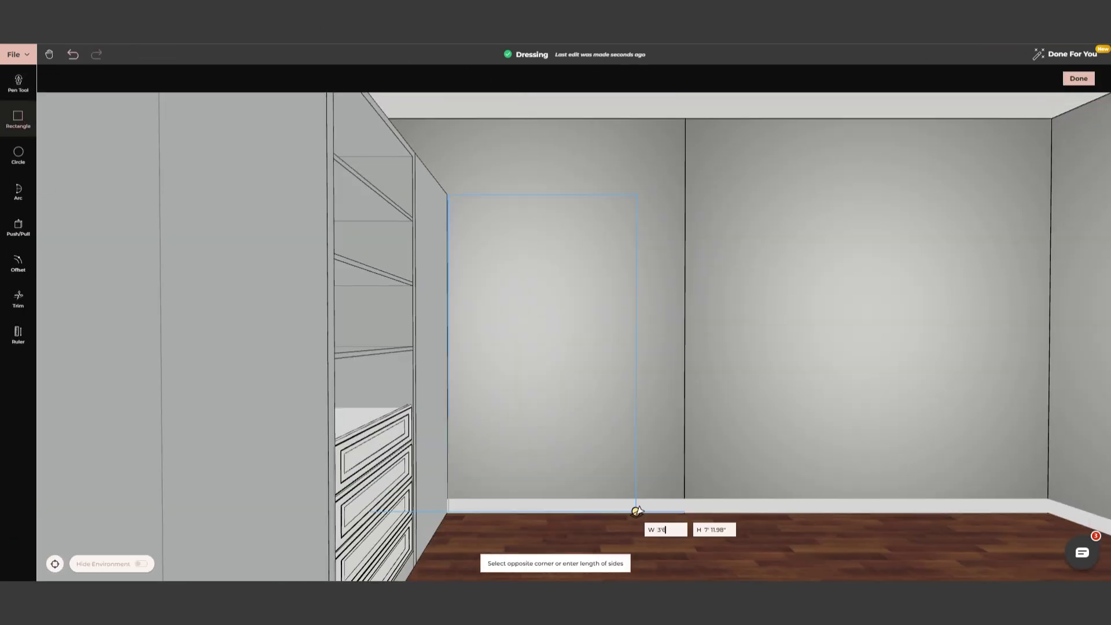
Step: Draw two adjoining closet rectangles beside the back closet, the first 3'6" wide, and offset their edges into frame panels
key(Return)
click(18, 262)
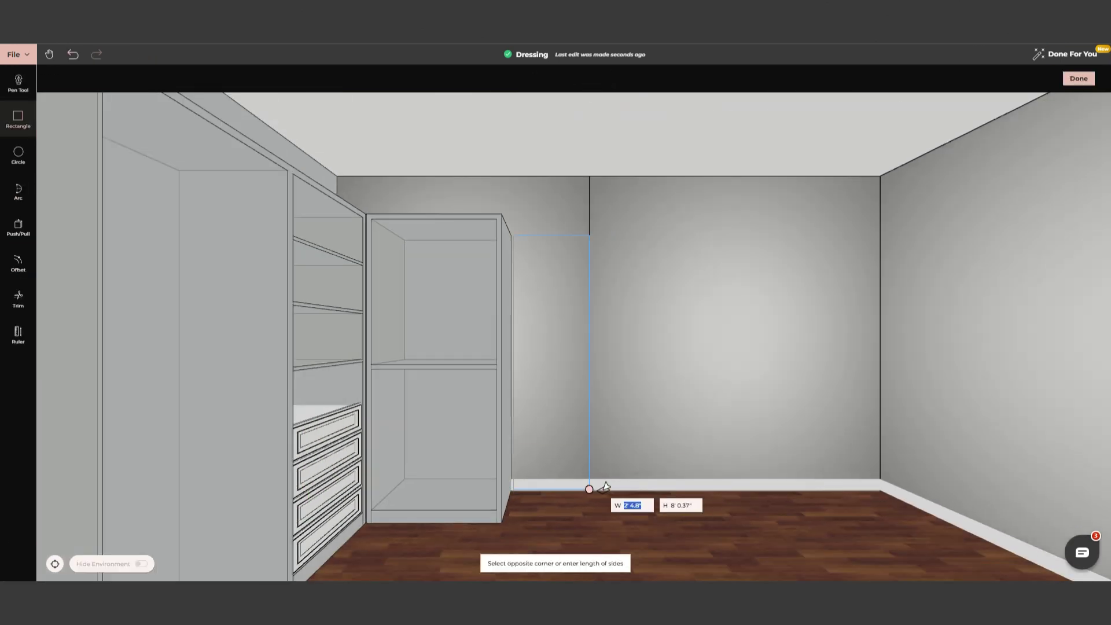
key(Return)
key(o)
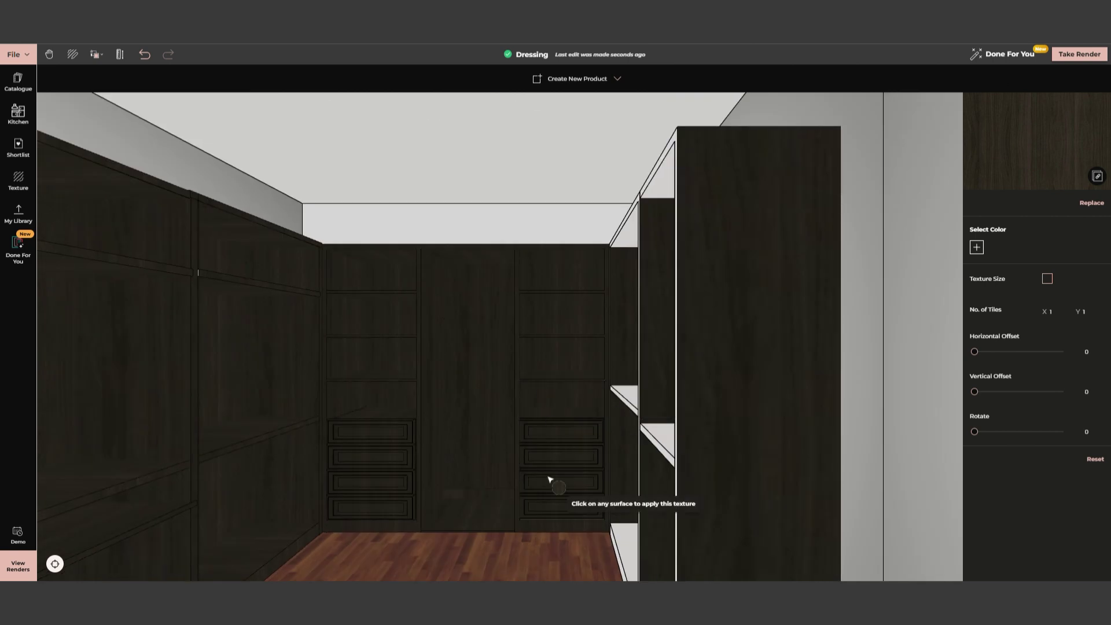
Step: Apply the dark wood texture to the remaining white shelf edges of the side closet
click(96, 54)
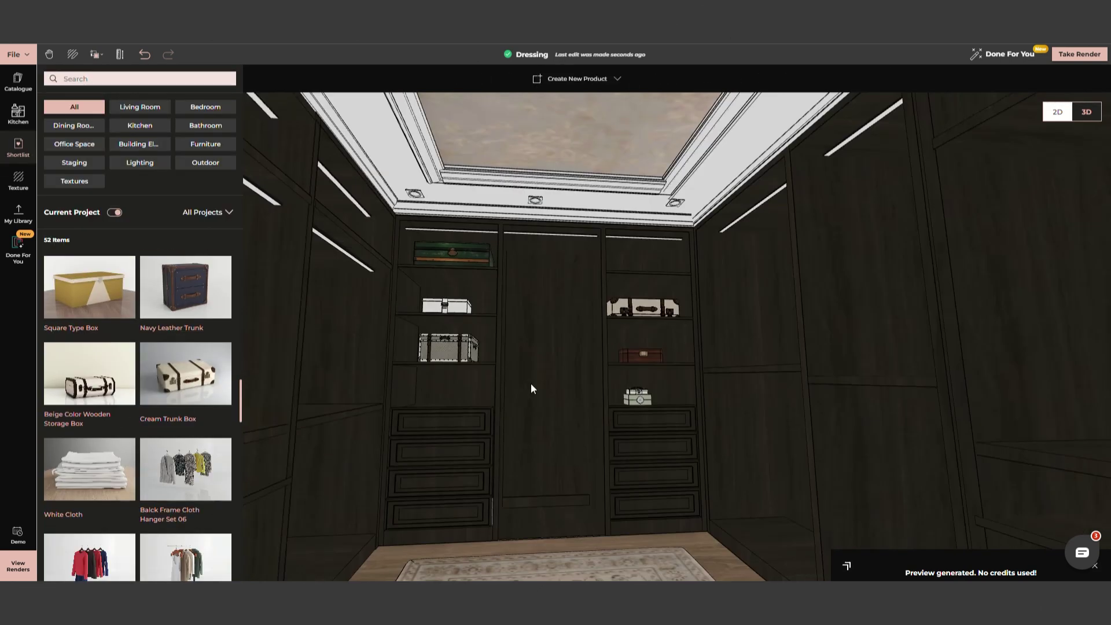
Step: Place Combo T Shirts Sets on the left closet's counter and Clothes And Hangers Only in the right closet's lower corner compartment
scroll(139, 405, down, 5)
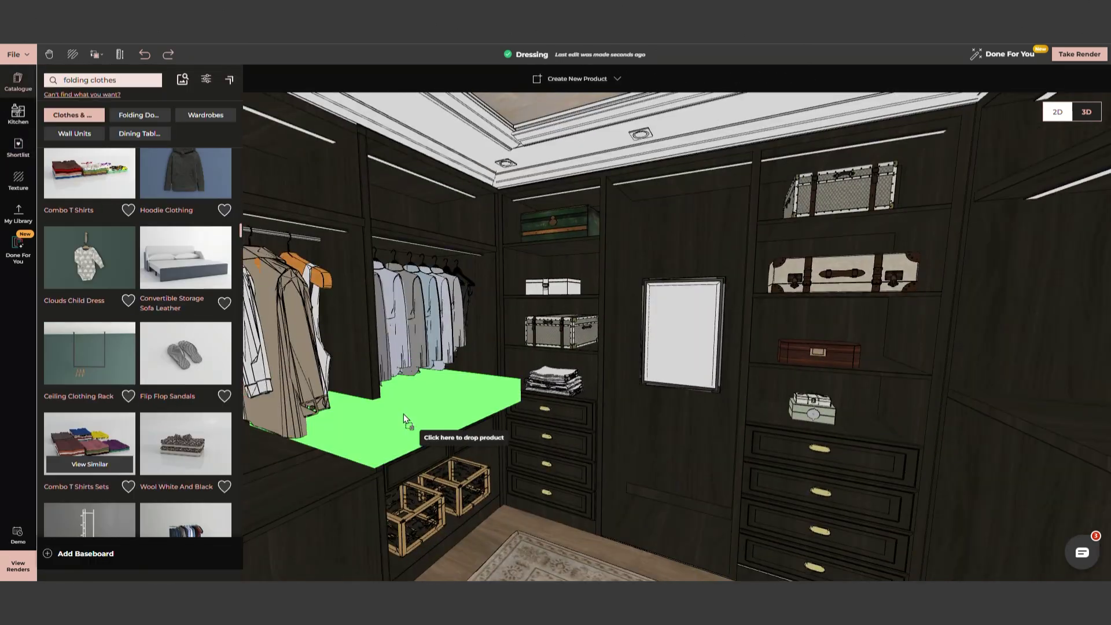
click(404, 414)
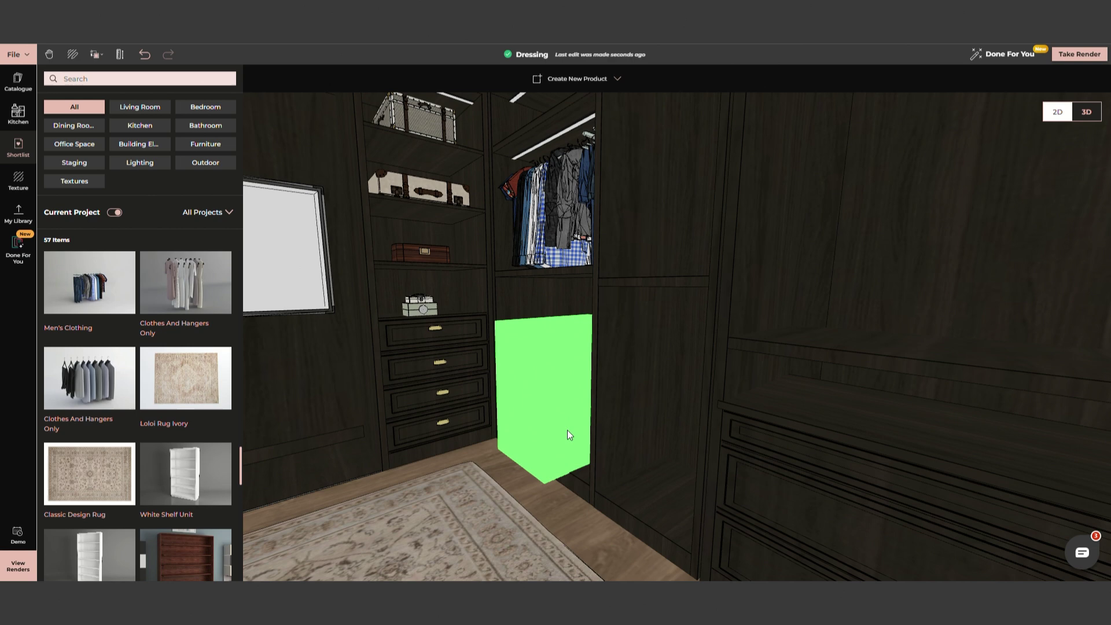
click(567, 435)
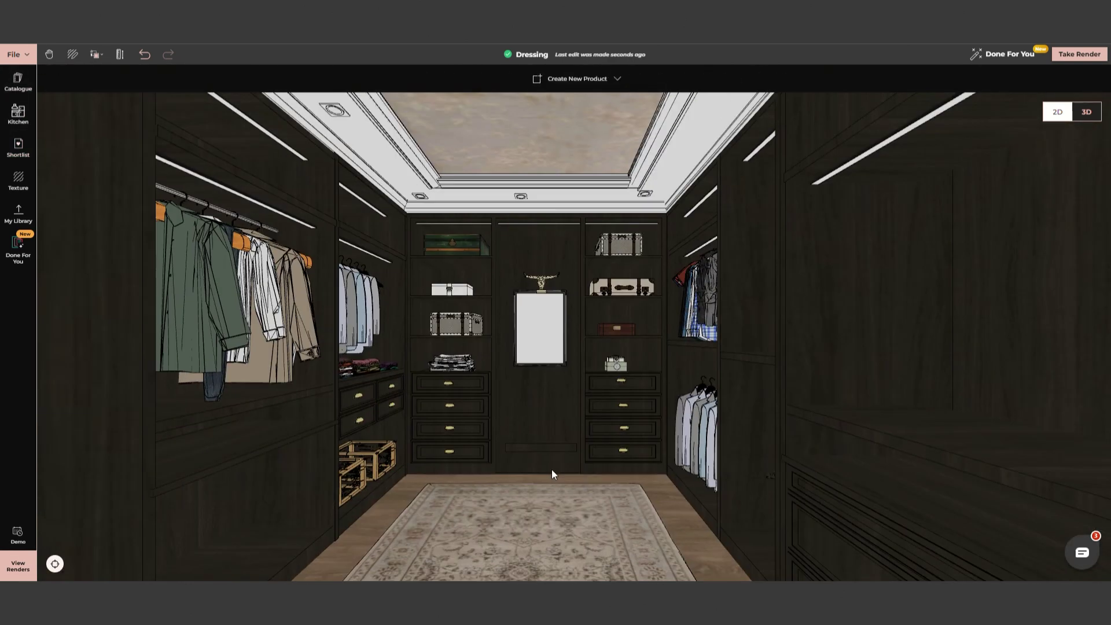
Step: Find a pillow in the catalogue under "cushiones" and lay it flat on the drawer counter of the right-hand closet
click(18, 80)
scroll(114, 467, down, 2)
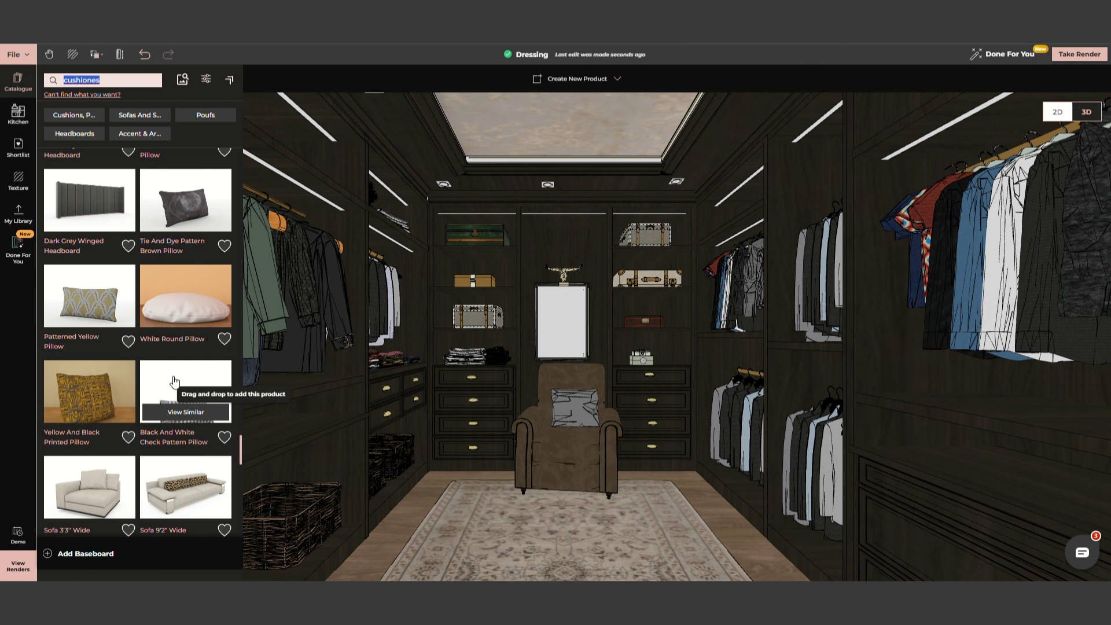
scroll(173, 381, down, 5)
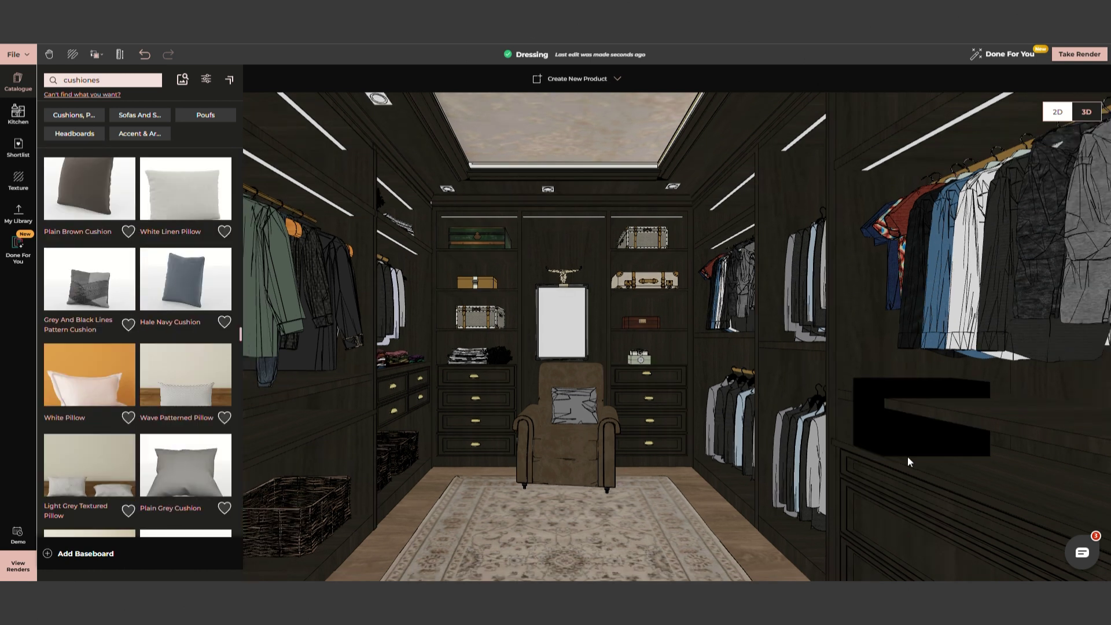
click(908, 461)
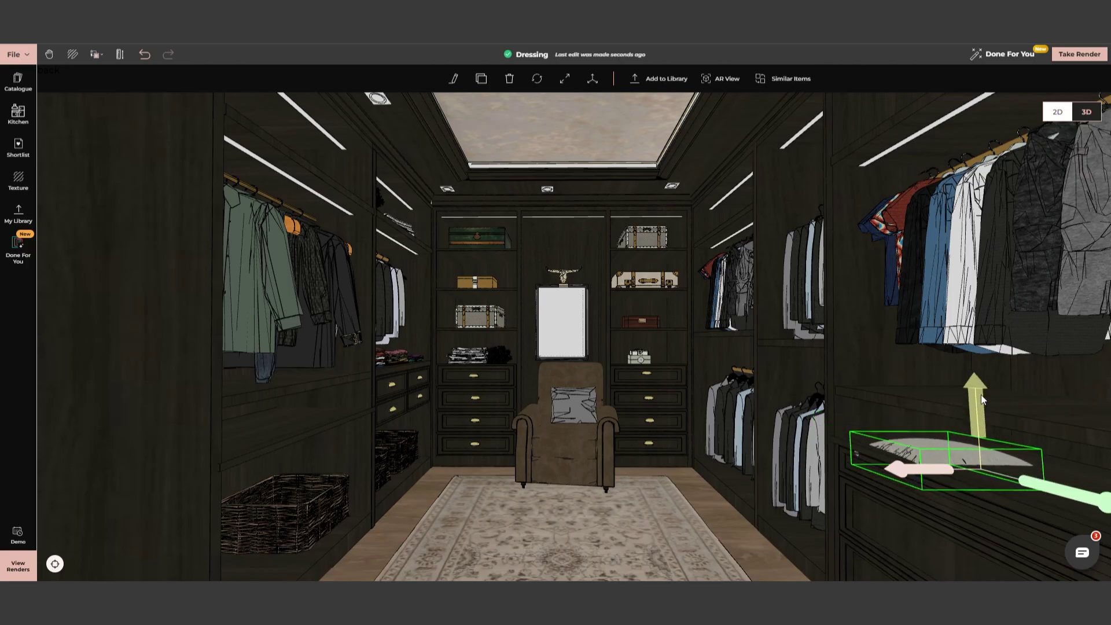
click(1008, 498)
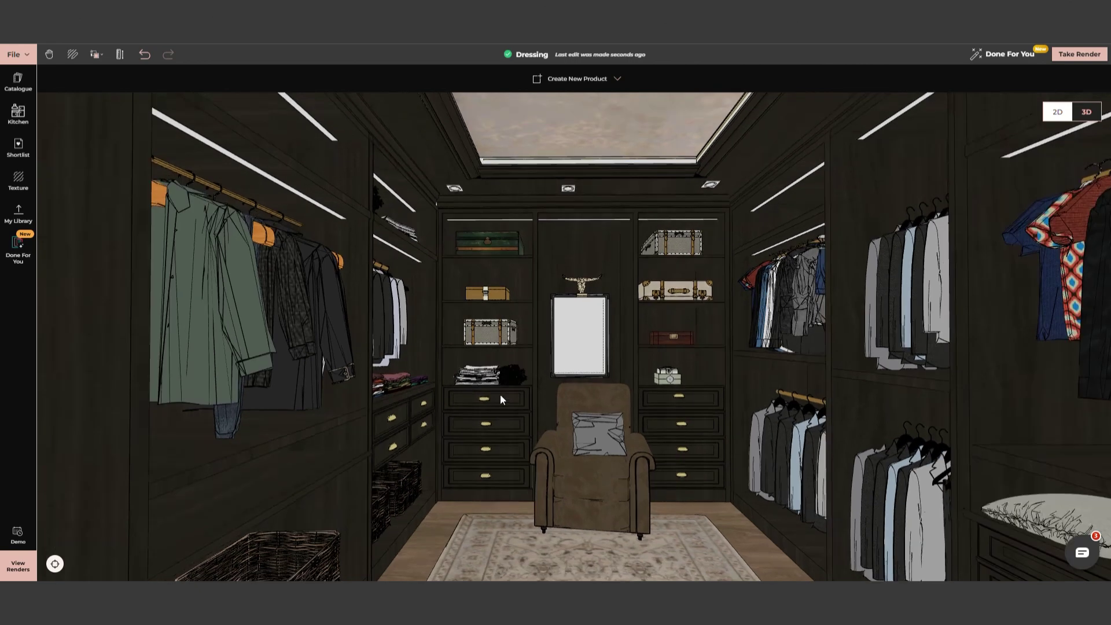
Step: Duplicate the stack of folded clothes from the left corner closet onto the neighbouring closet's upper shelf
drag(113, 257, 284, 319)
click(275, 204)
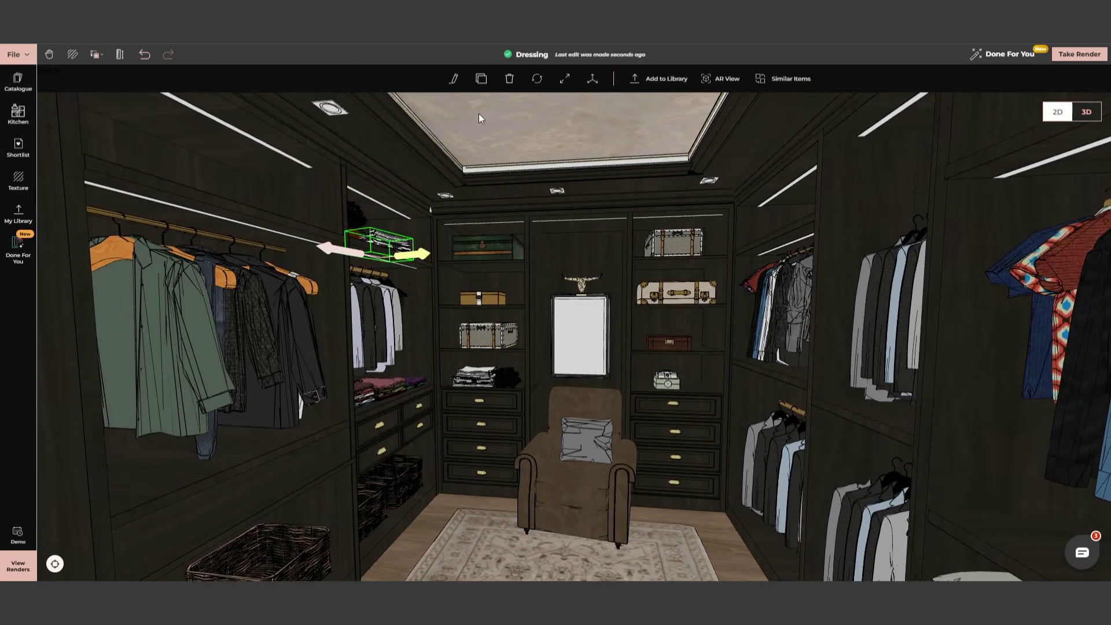
drag(296, 374, 522, 477)
Step: Place the shortlisted Module 15" Wide 6-Light Semi Flush lamp at the centre of the ceiling recess
click(18, 147)
click(185, 288)
click(498, 139)
drag(499, 138, 478, 432)
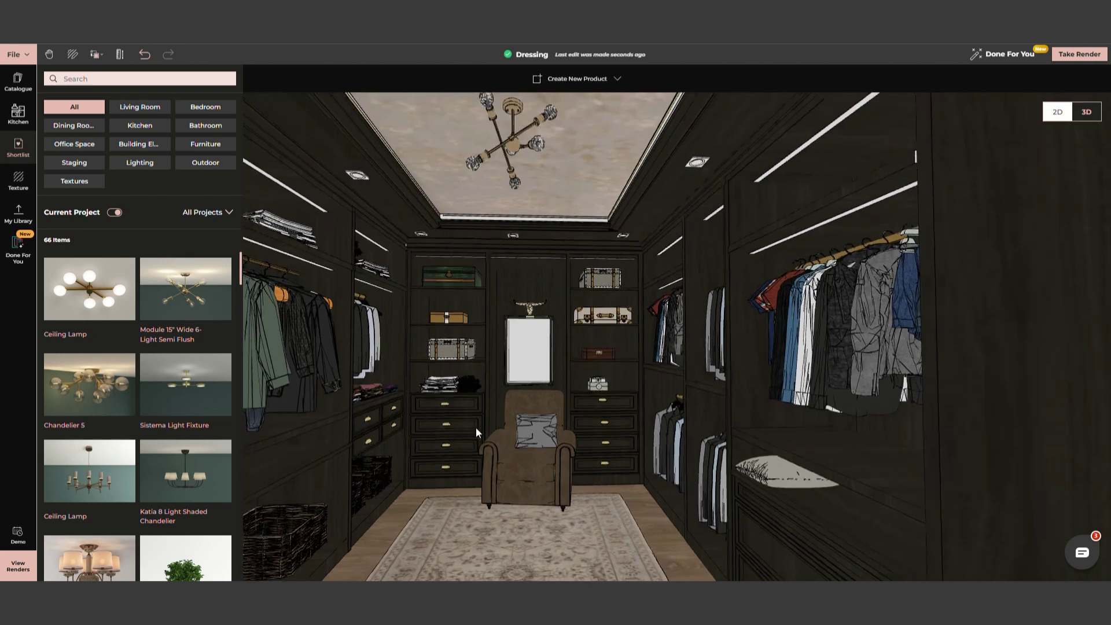
Step: Place a shortlisted dark-legged stool with a white seat on the rug in front of the armchair
scroll(106, 383, down, 10)
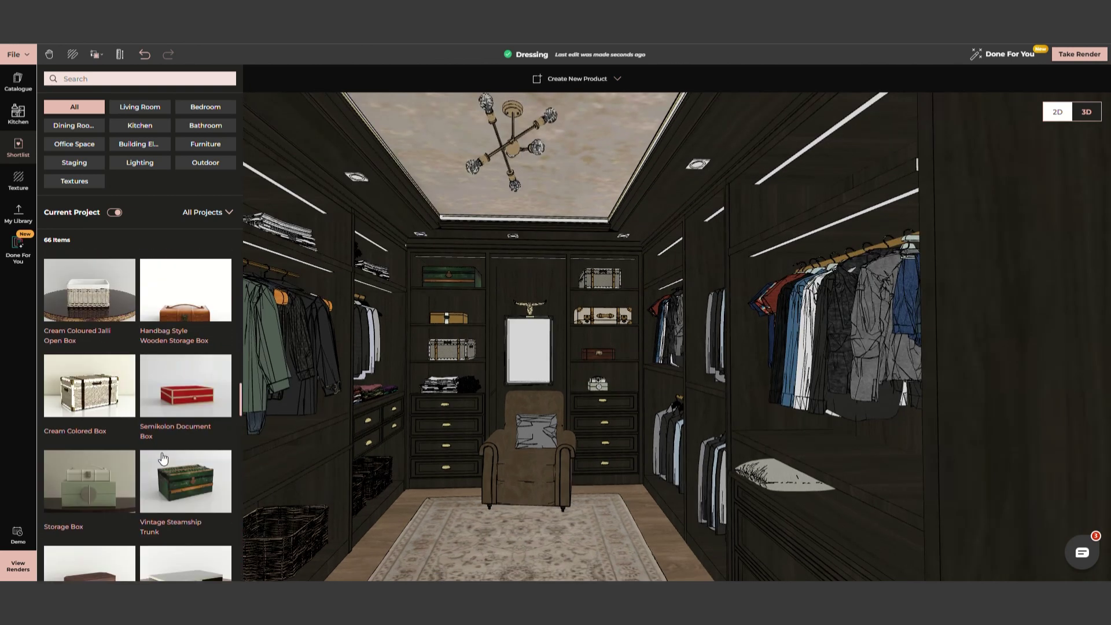
scroll(471, 473, down, 3)
drag(541, 476, 395, 523)
drag(490, 519, 451, 507)
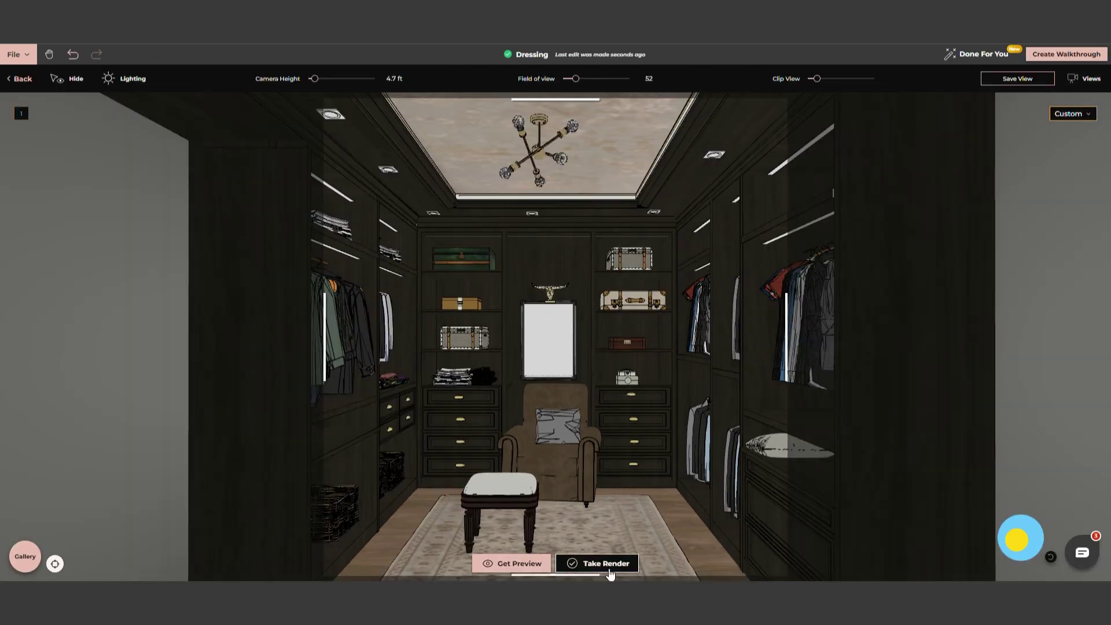
Step: Render the current view of the dressing room at 4K resolution
click(606, 563)
click(683, 421)
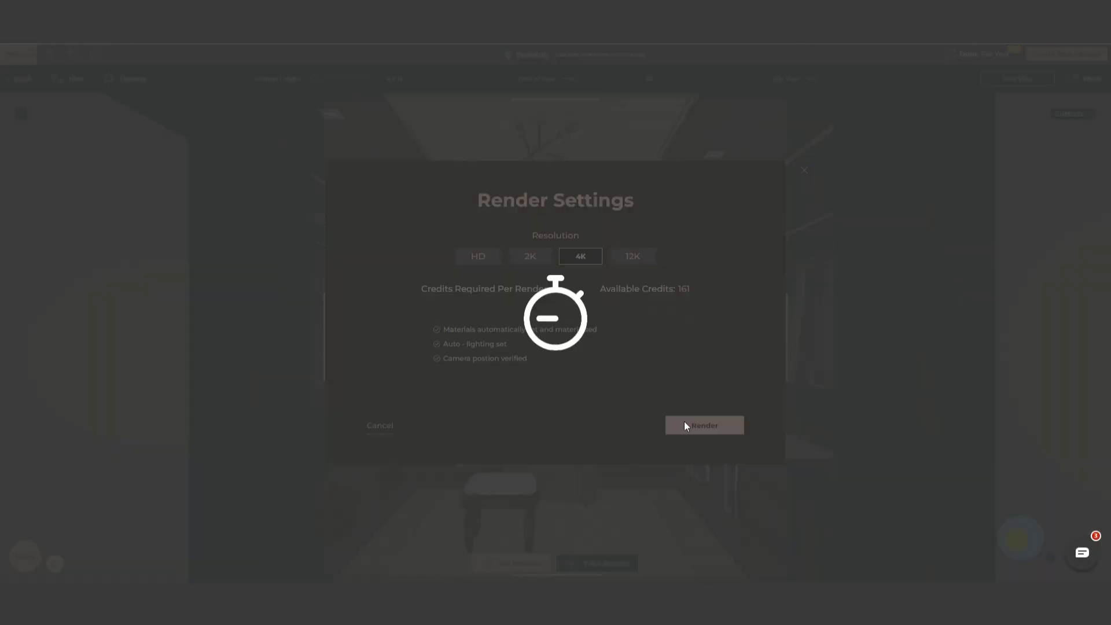